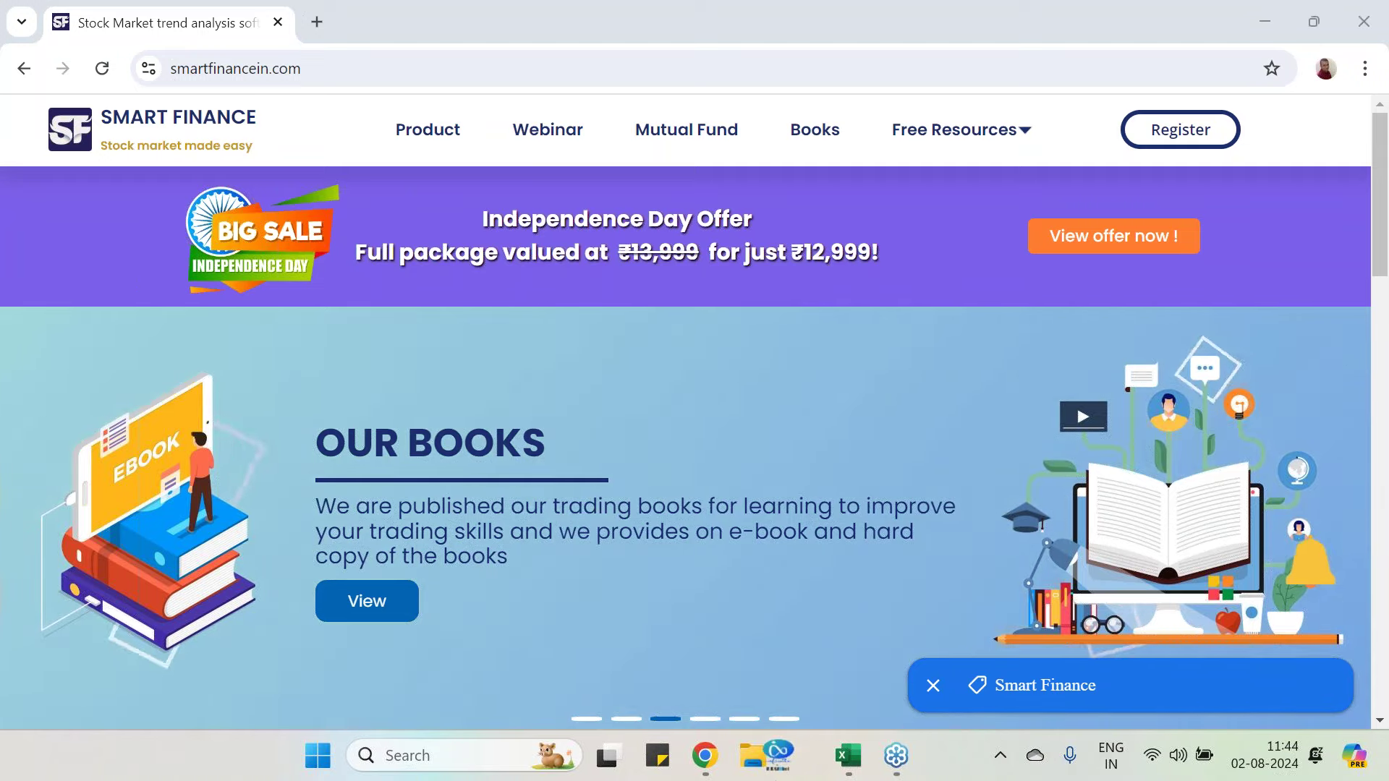
- Return to the Smart Finance page and dismiss the advertisement covering it
{"action": "left_click_drag", "start_coordinate": [807, 769], "coordinate": [849, 759]}
{"action": "left_click", "coordinate": [800, 754]}
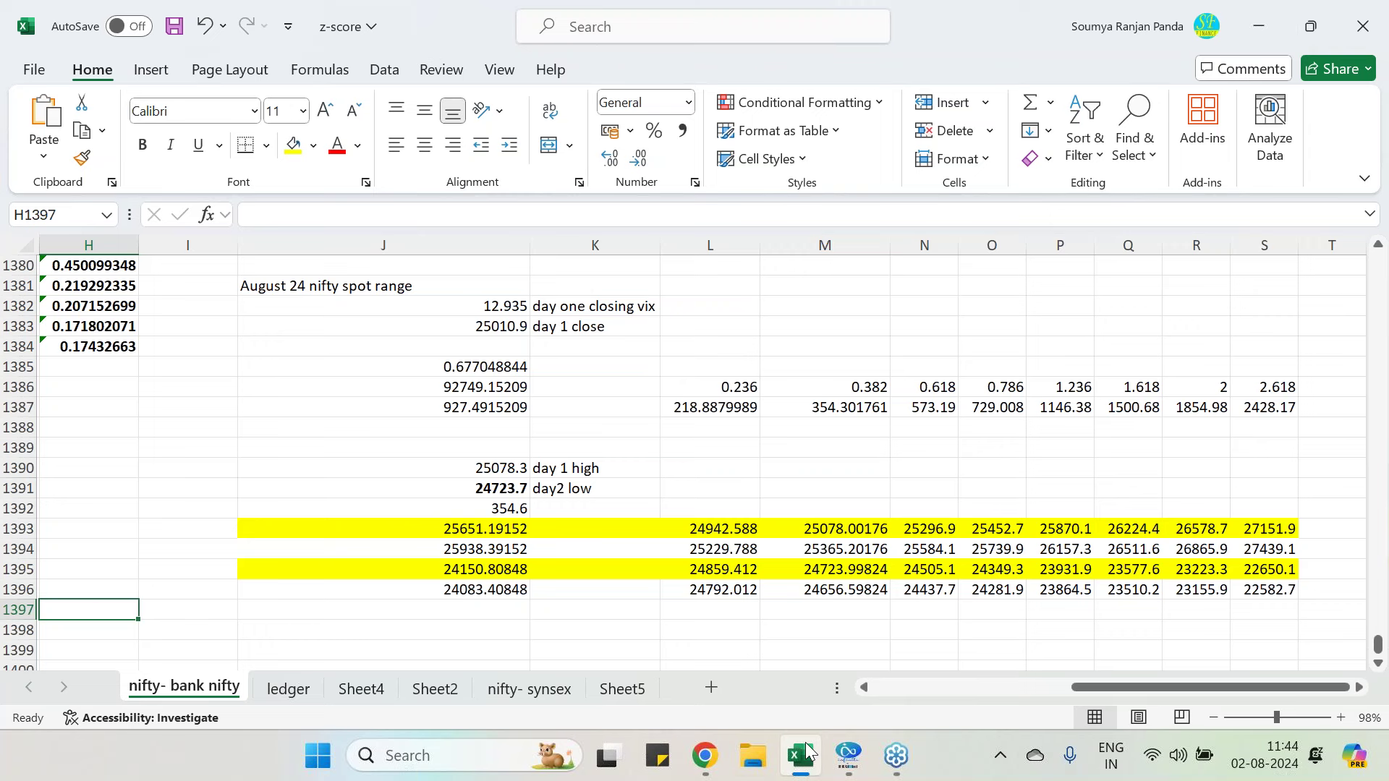
{"action": "mouse_move", "coordinate": [704, 755]}
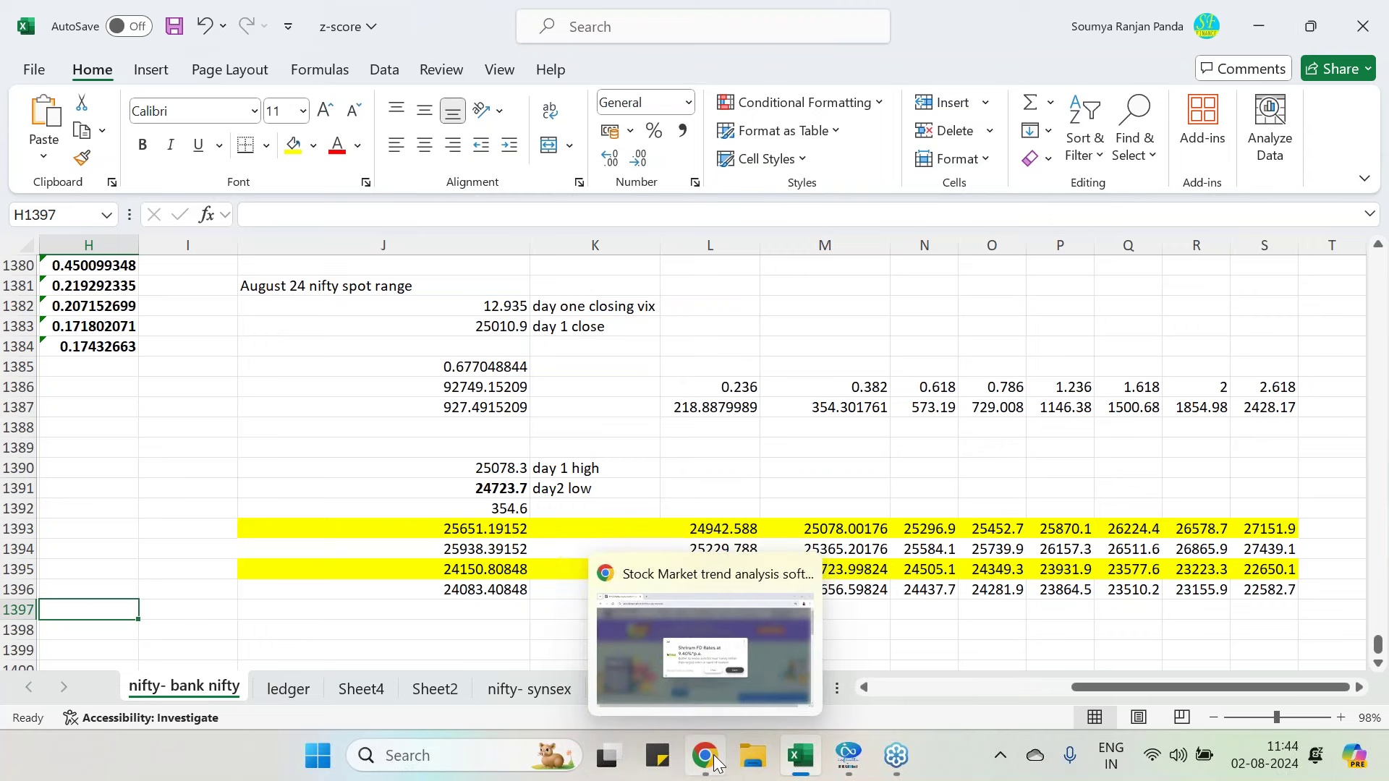
{"action": "left_click", "coordinate": [713, 760]}
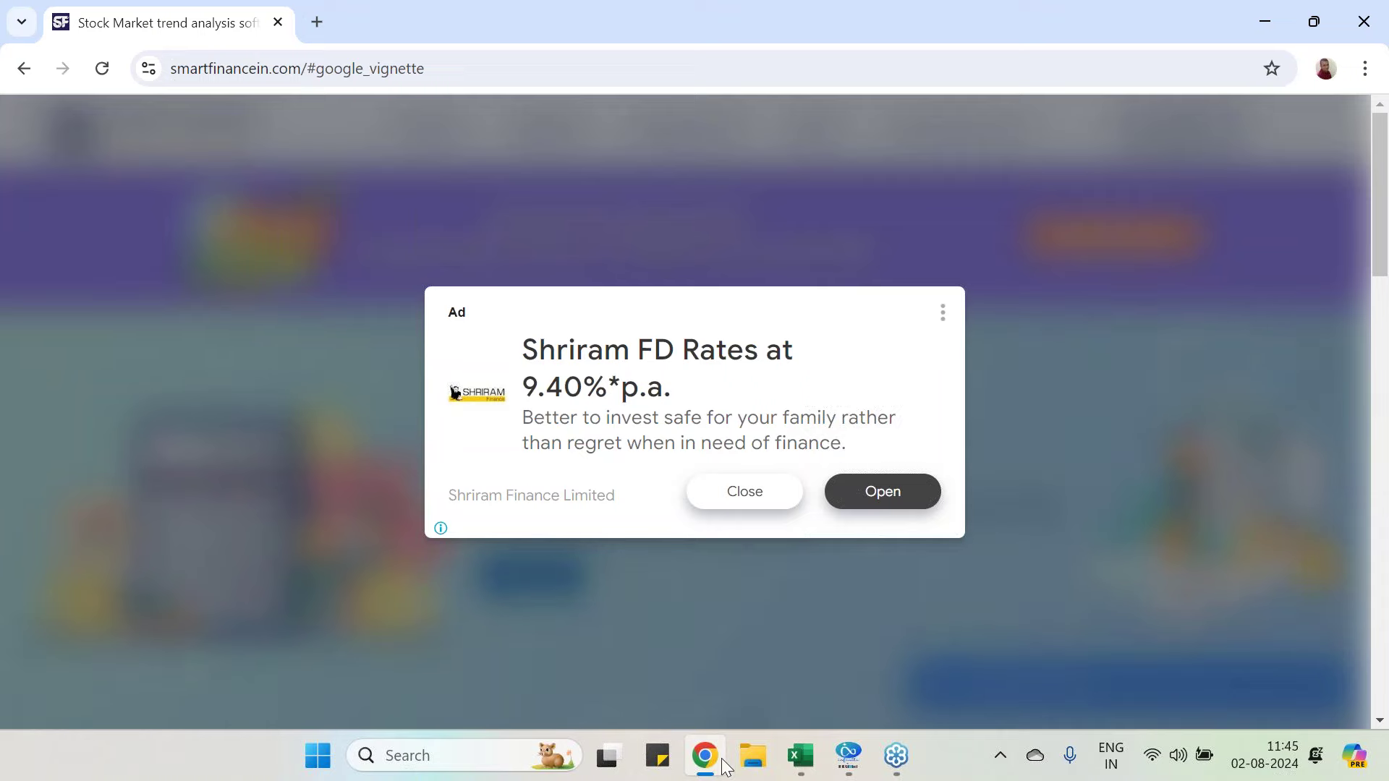
{"action": "left_click", "coordinate": [746, 495]}
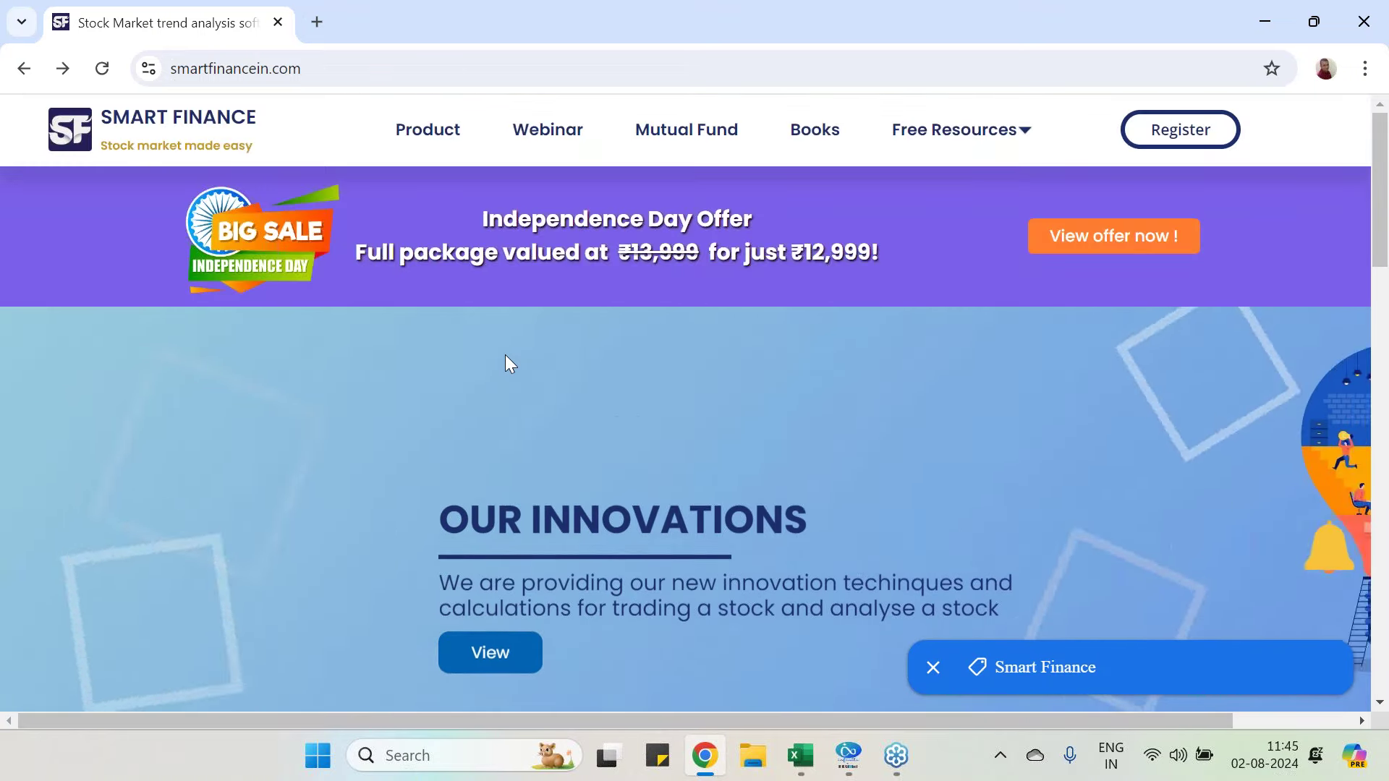
- Collapse the Smart Finance chat bar and go to the Webinar page
{"action": "left_click", "coordinate": [225, 68]}
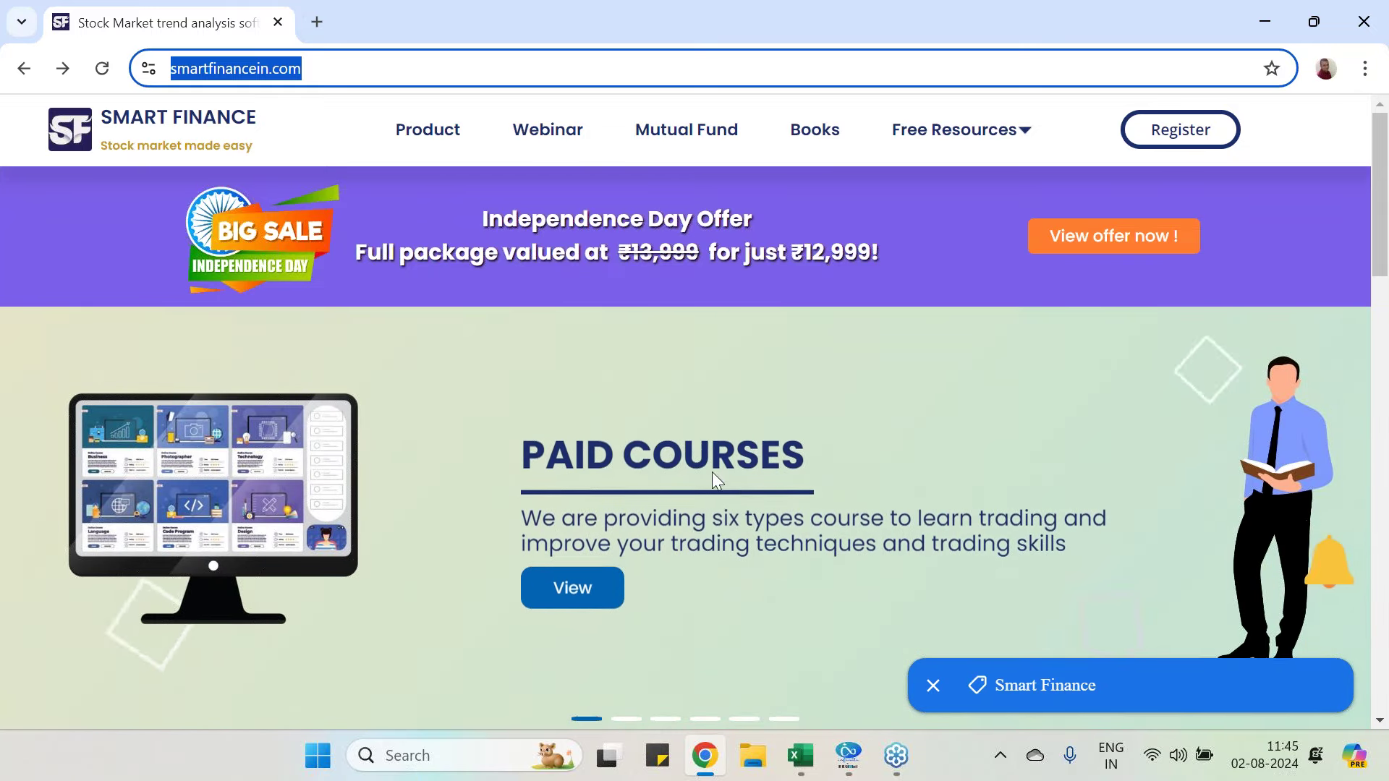
{"action": "left_click", "coordinate": [931, 686]}
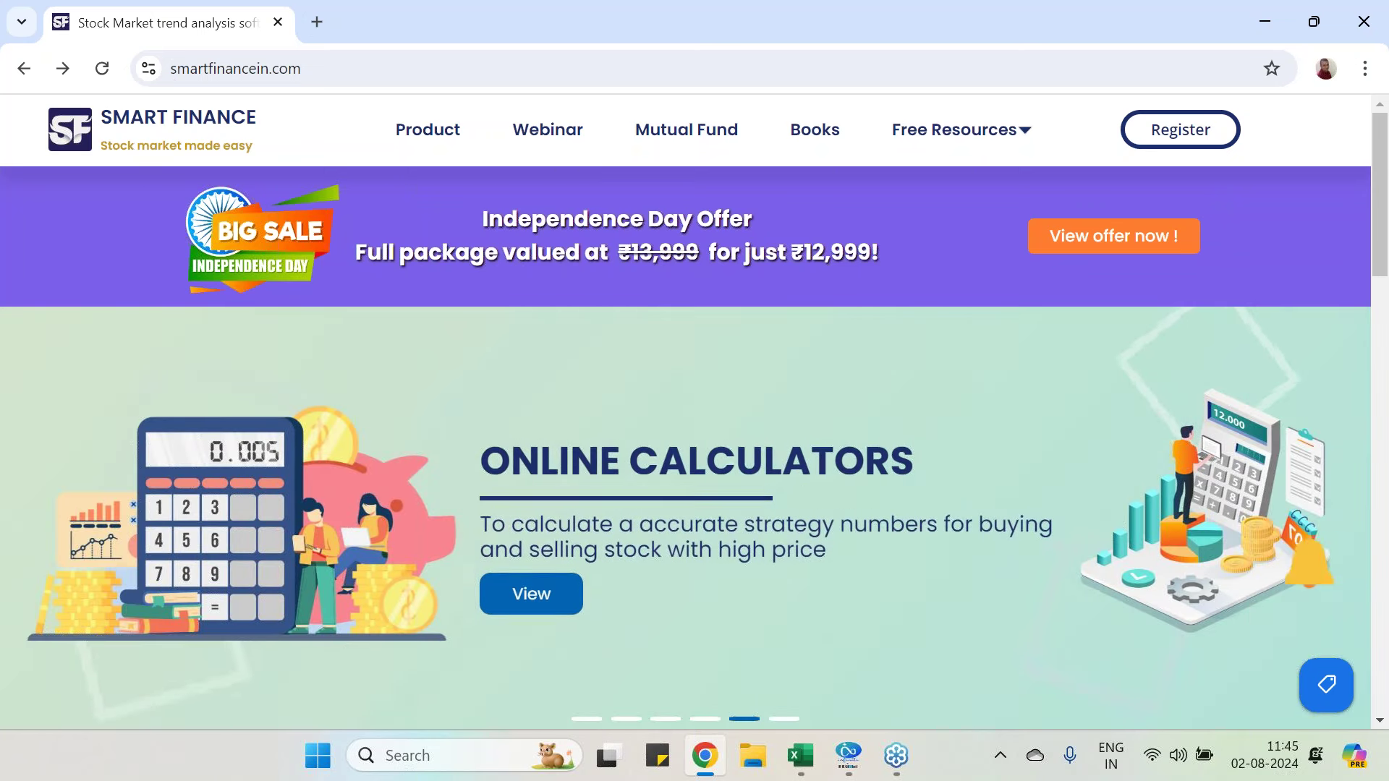
{"action": "left_click", "coordinate": [548, 130]}
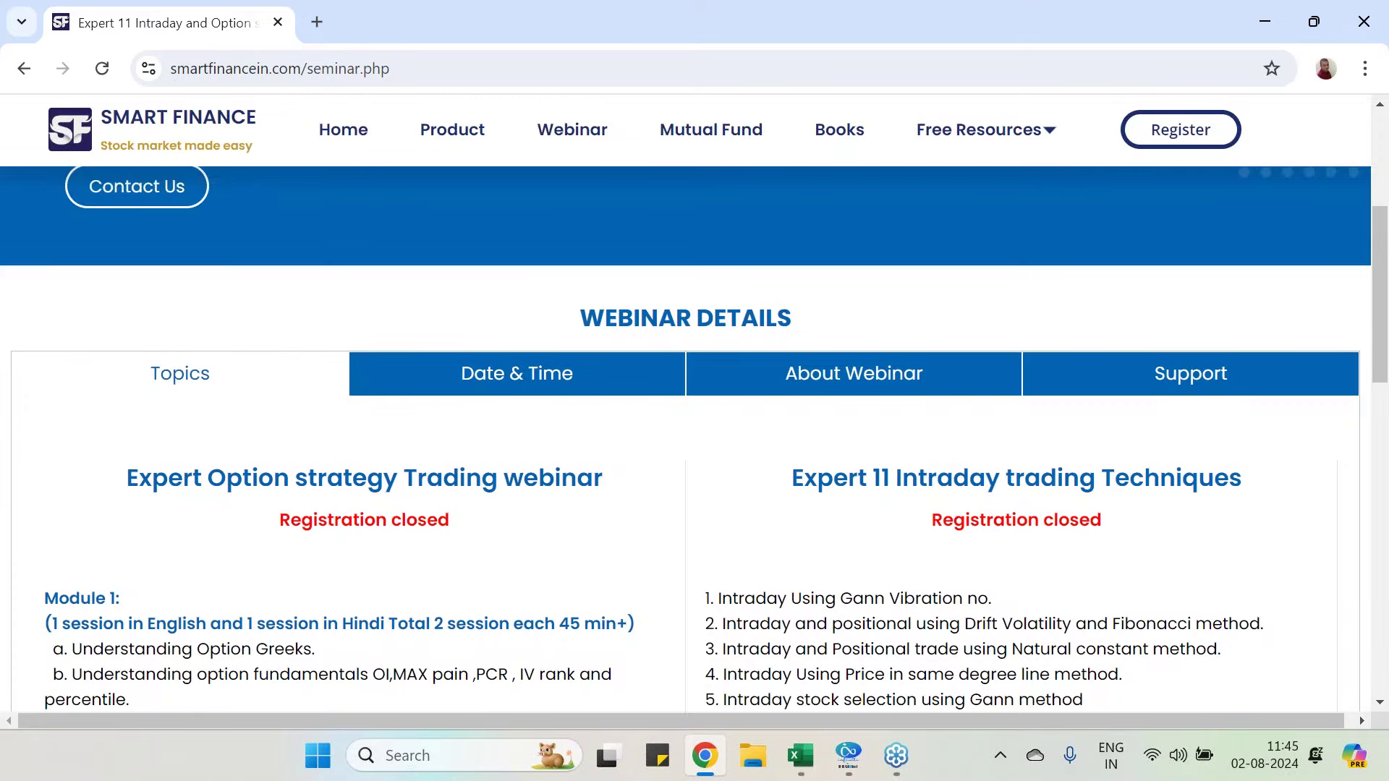
- Show the Courses price list on Smart Finance's Product offers page
{"action": "scroll", "coordinate": [745, 459], "scroll_direction": "up", "scroll_amount": 1}
{"action": "scroll", "coordinate": [744, 458], "scroll_direction": "up", "scroll_amount": 4}
{"action": "left_click", "coordinate": [471, 133]}
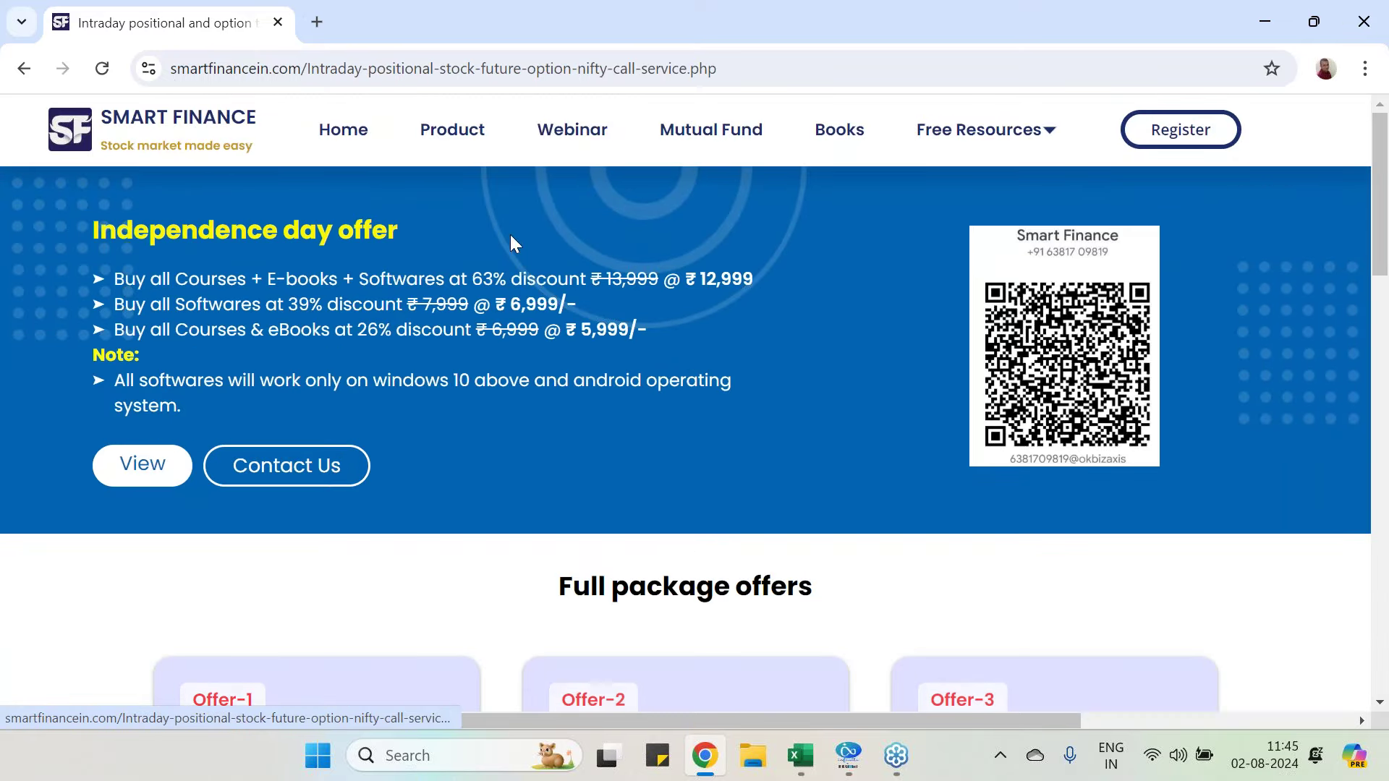
{"action": "scroll", "coordinate": [688, 561], "scroll_direction": "down", "scroll_amount": 4}
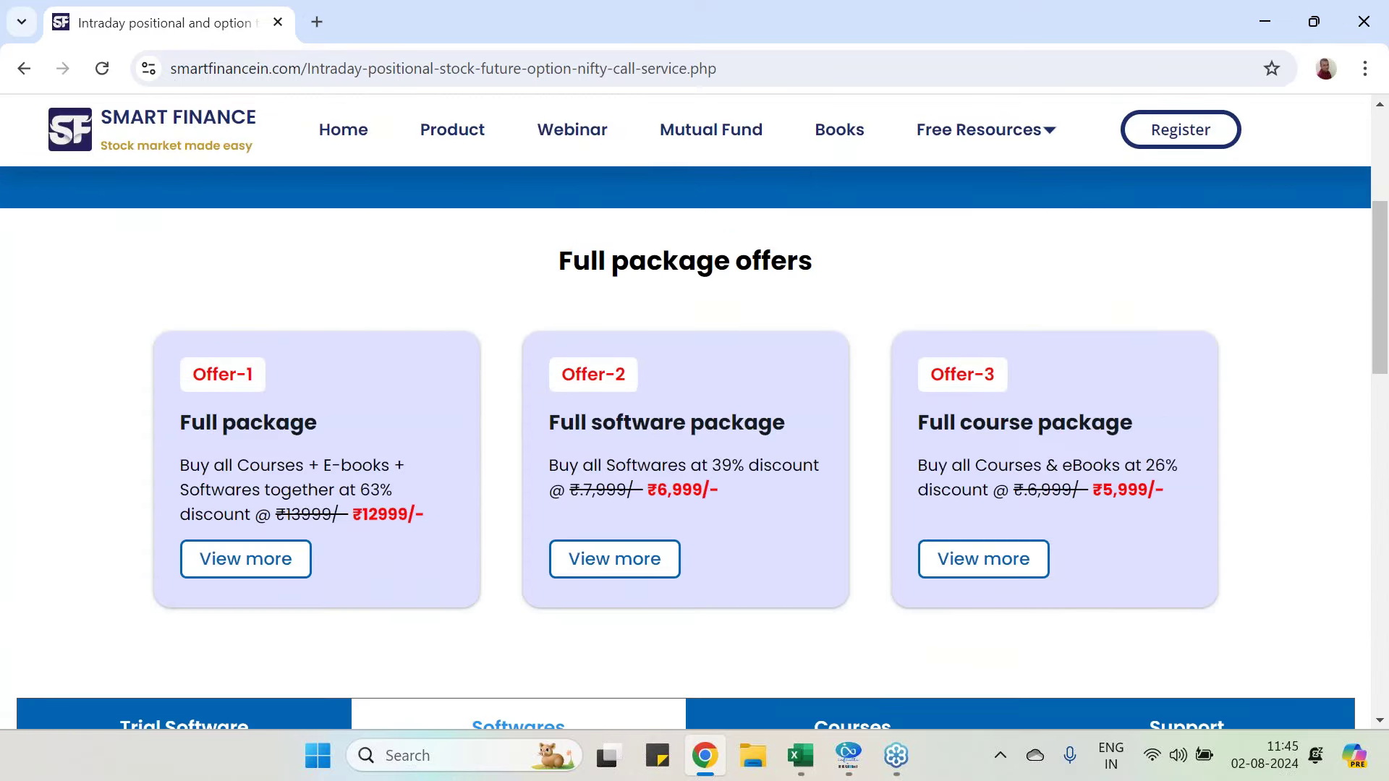
{"action": "scroll", "coordinate": [559, 528], "scroll_direction": "down", "scroll_amount": 4}
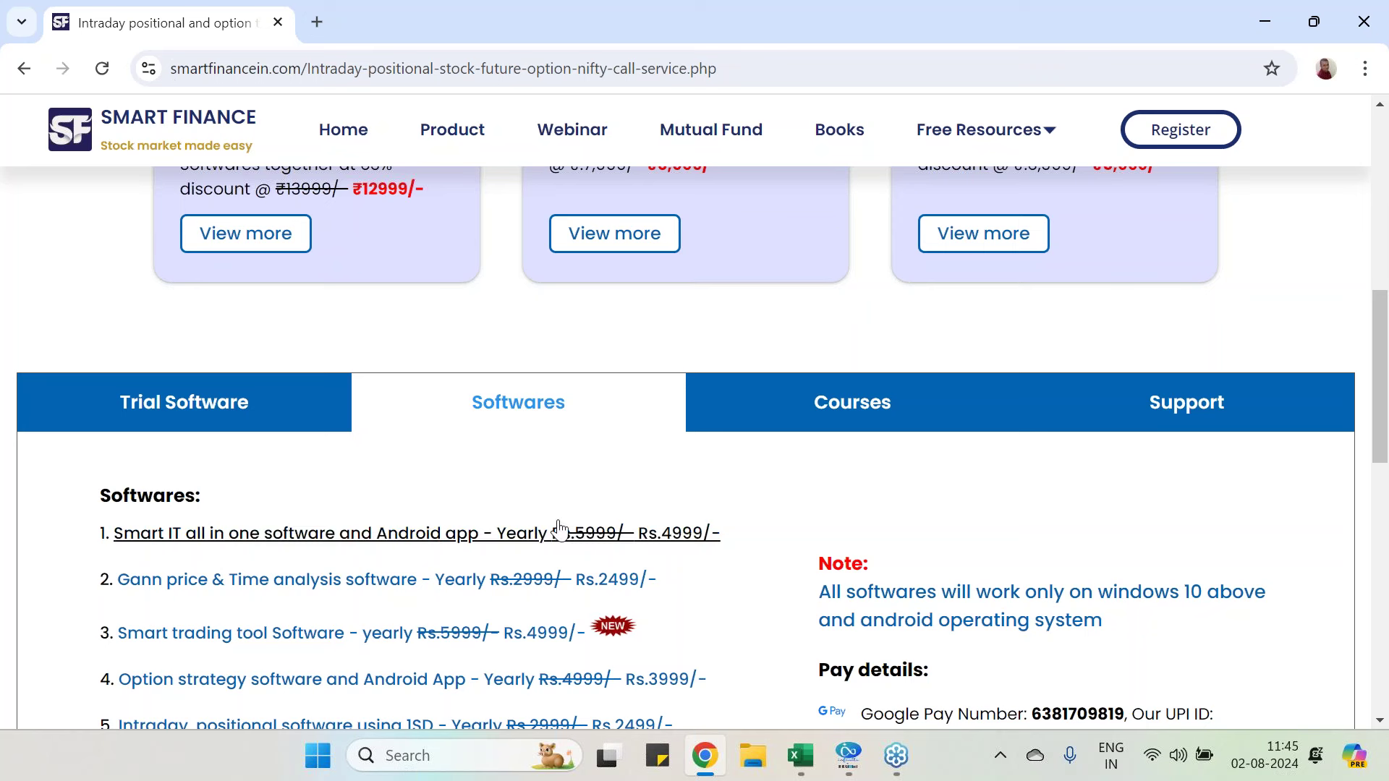
{"action": "left_click", "coordinate": [879, 421]}
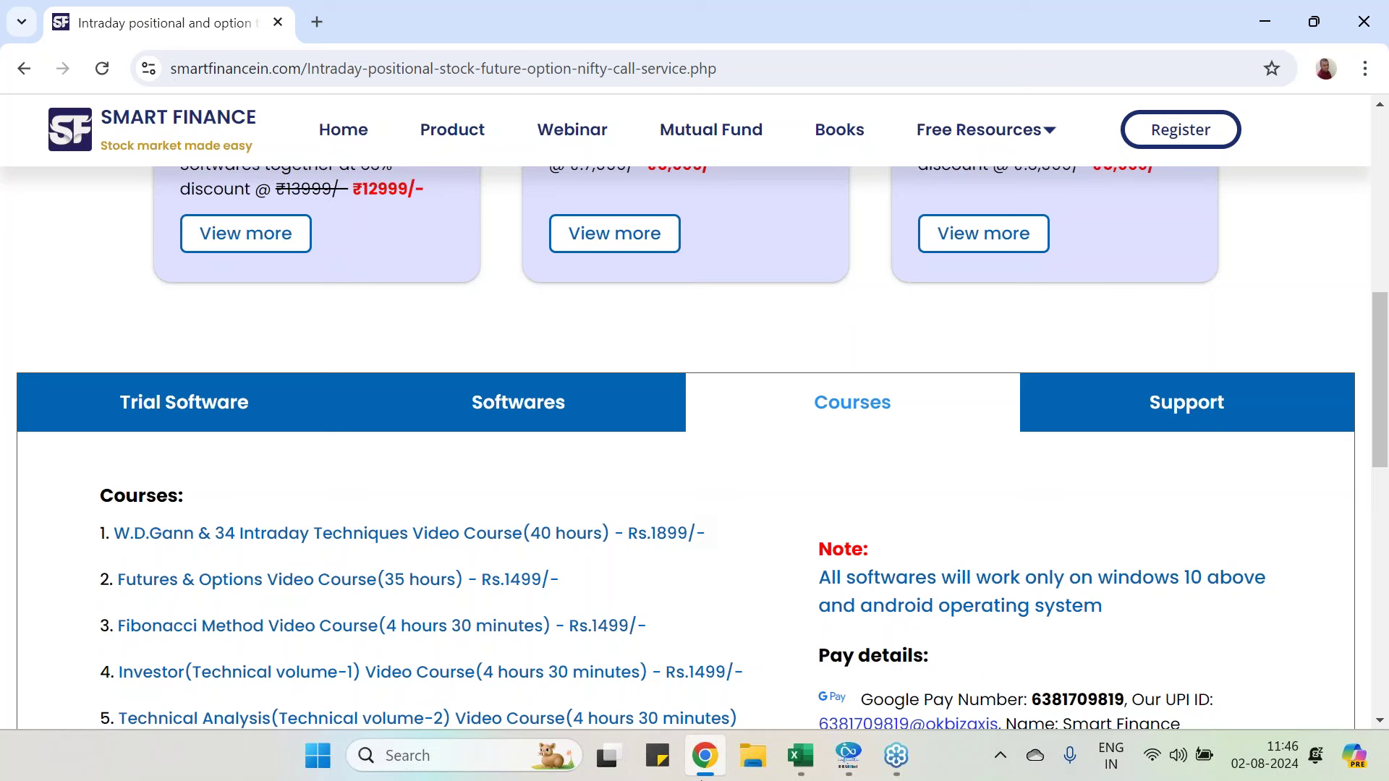
{"action": "left_click", "coordinate": [316, 22]}
- Look up India VIX on Investing.com, circle its 13.5350 value, then close that tab
{"action": "type", "text": "in"}
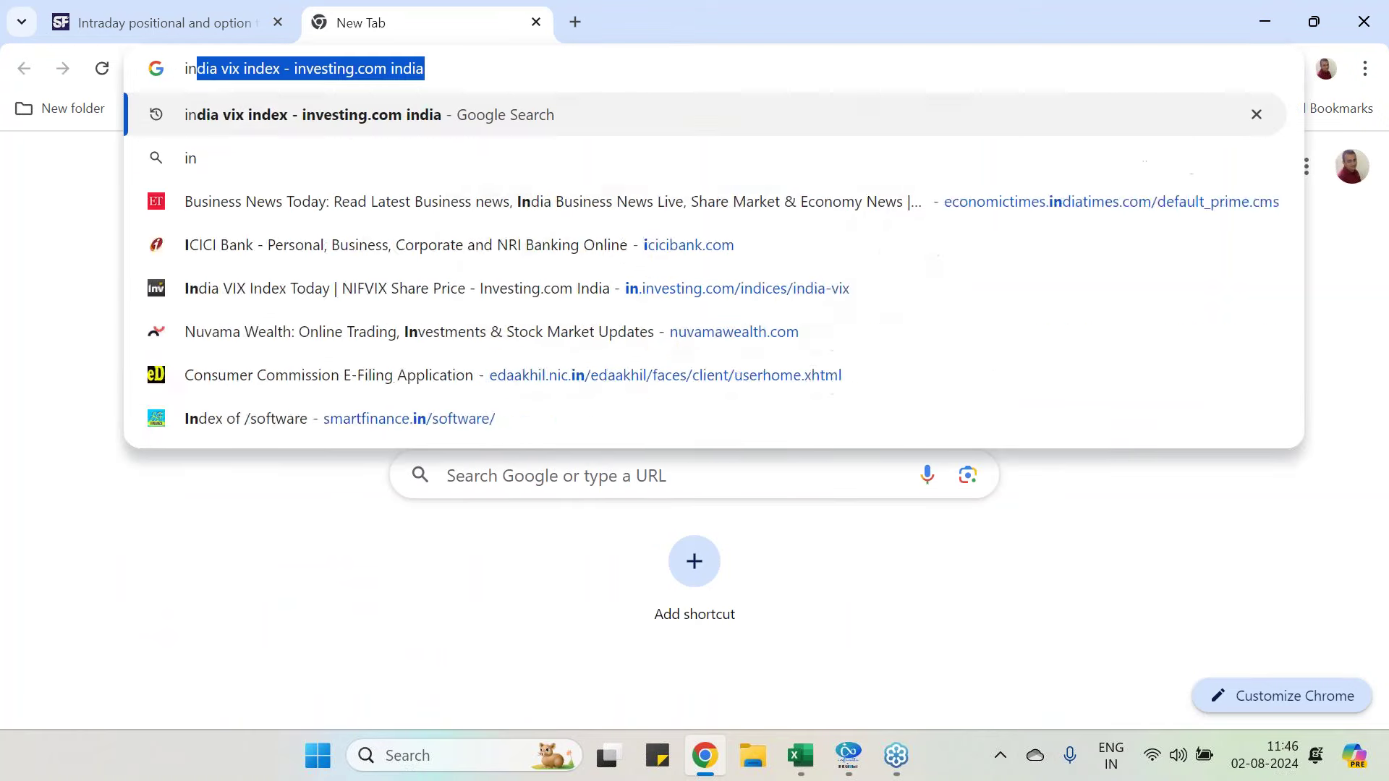
{"action": "type", "text": "di"}
{"action": "left_click", "coordinate": [349, 116]}
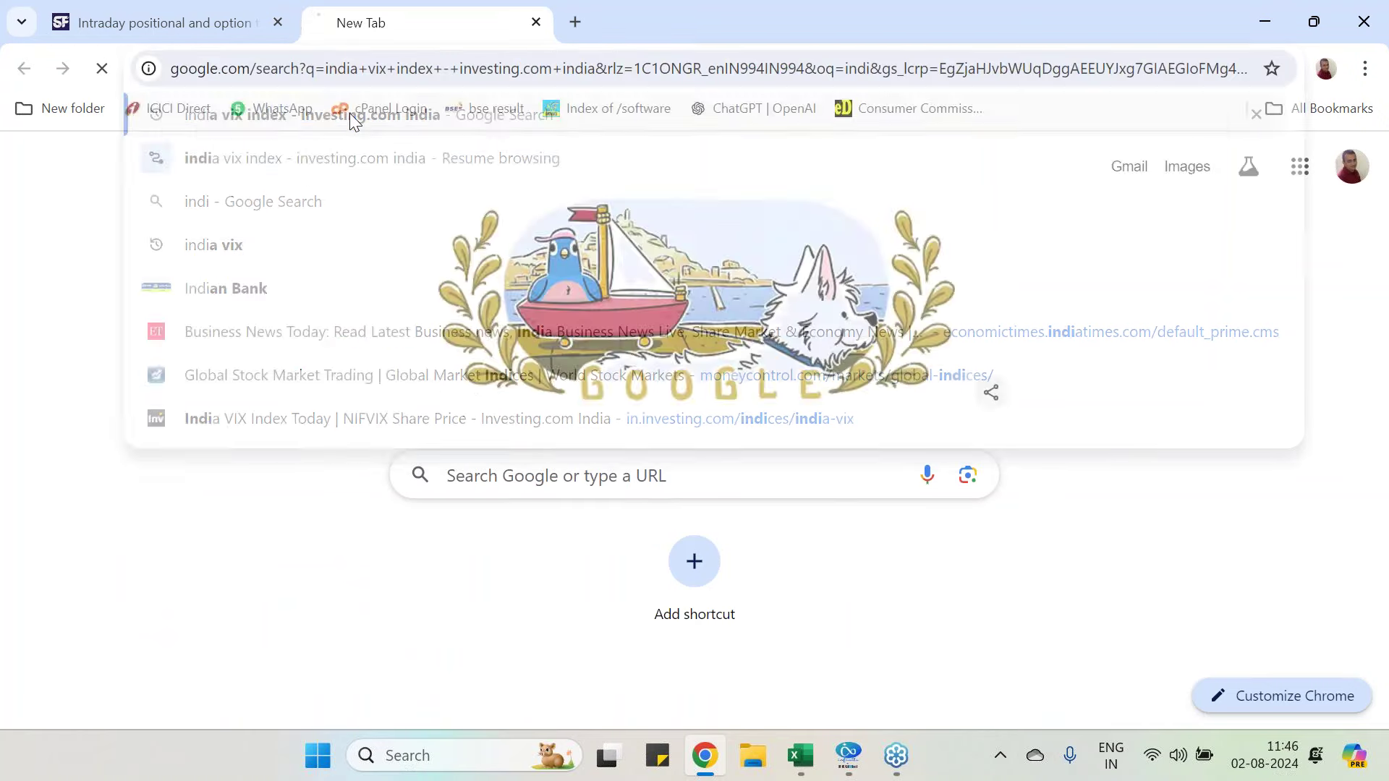
{"action": "left_click", "coordinate": [258, 339]}
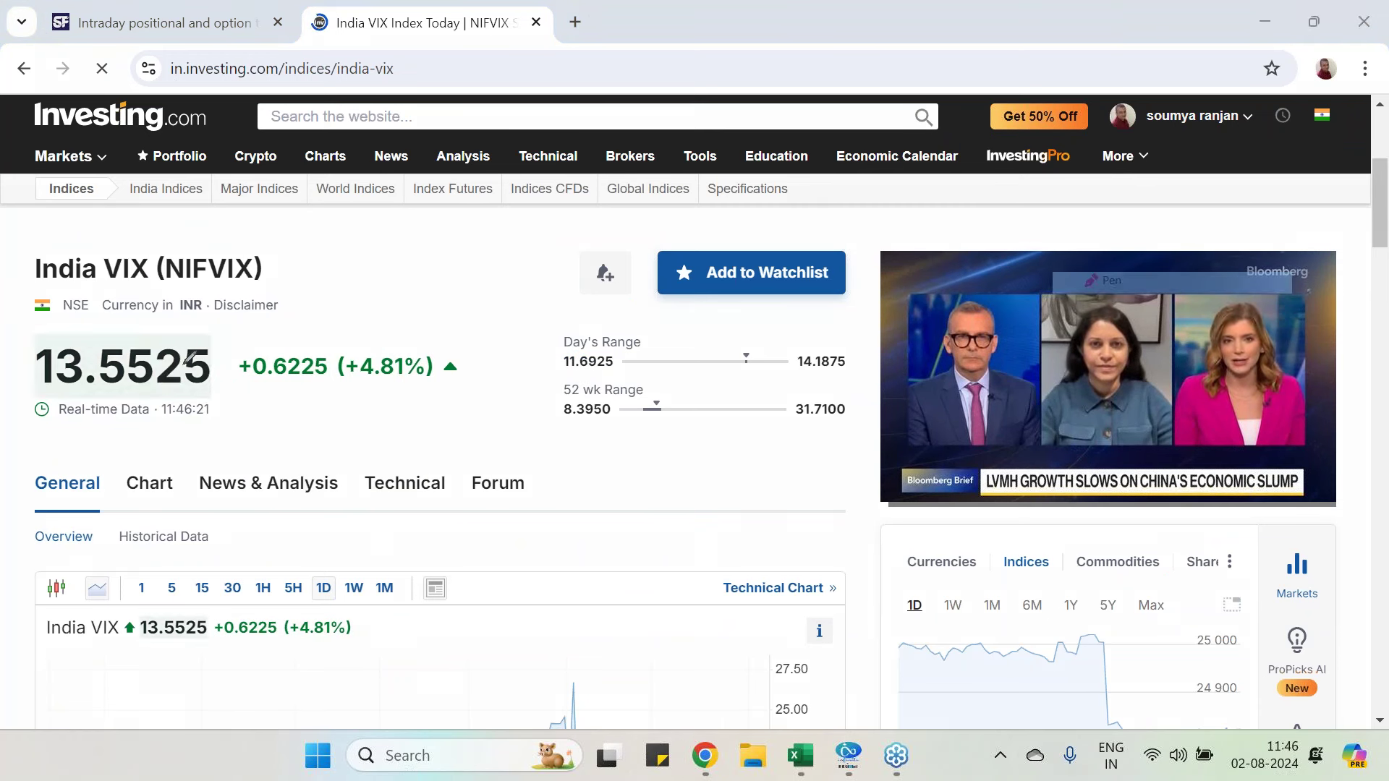
{"action": "mouse_move", "coordinate": [186, 395]}
{"action": "left_mouse_down"}
{"action": "mouse_move", "coordinate": [240, 337]}
{"action": "mouse_move", "coordinate": [189, 395]}
{"action": "left_mouse_up"}
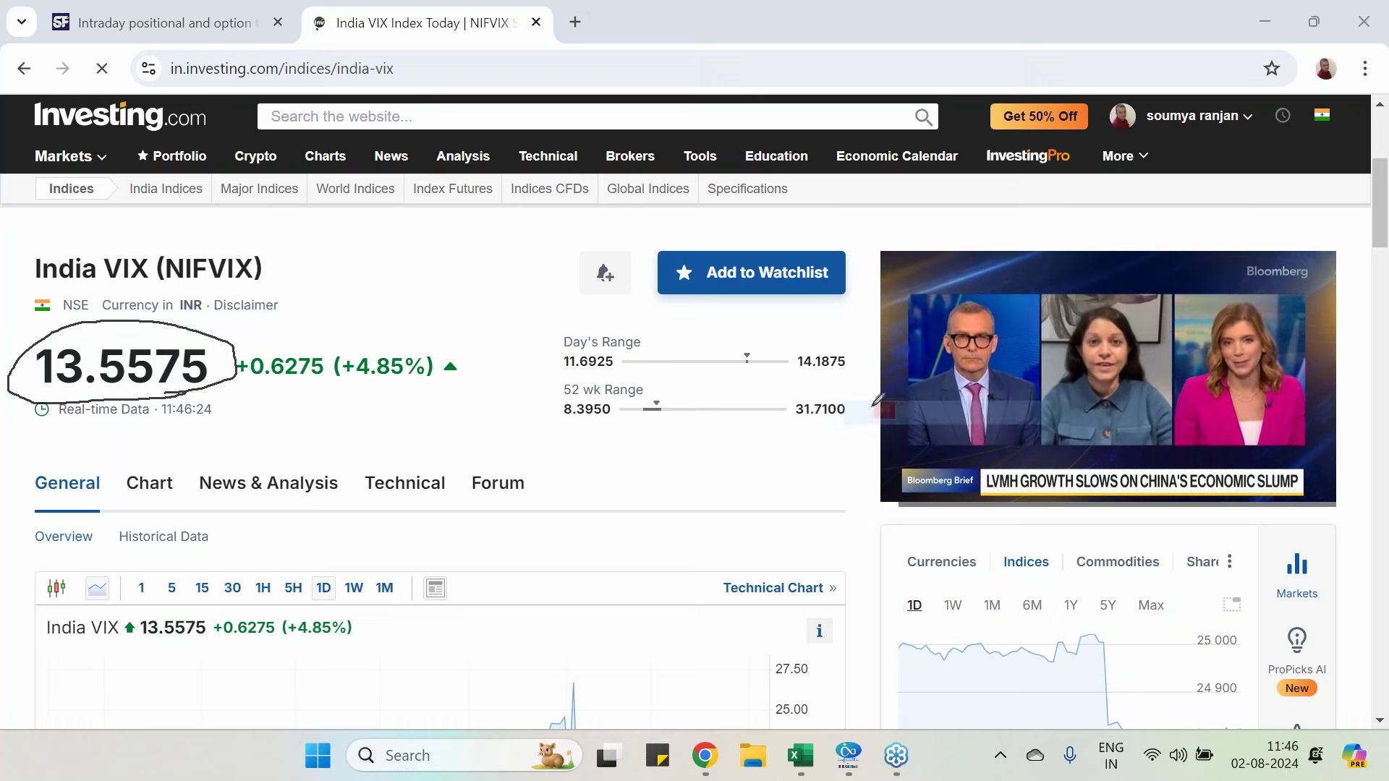
{"action": "left_click_drag", "start_coordinate": [221, 421], "coordinate": [277, 400]}
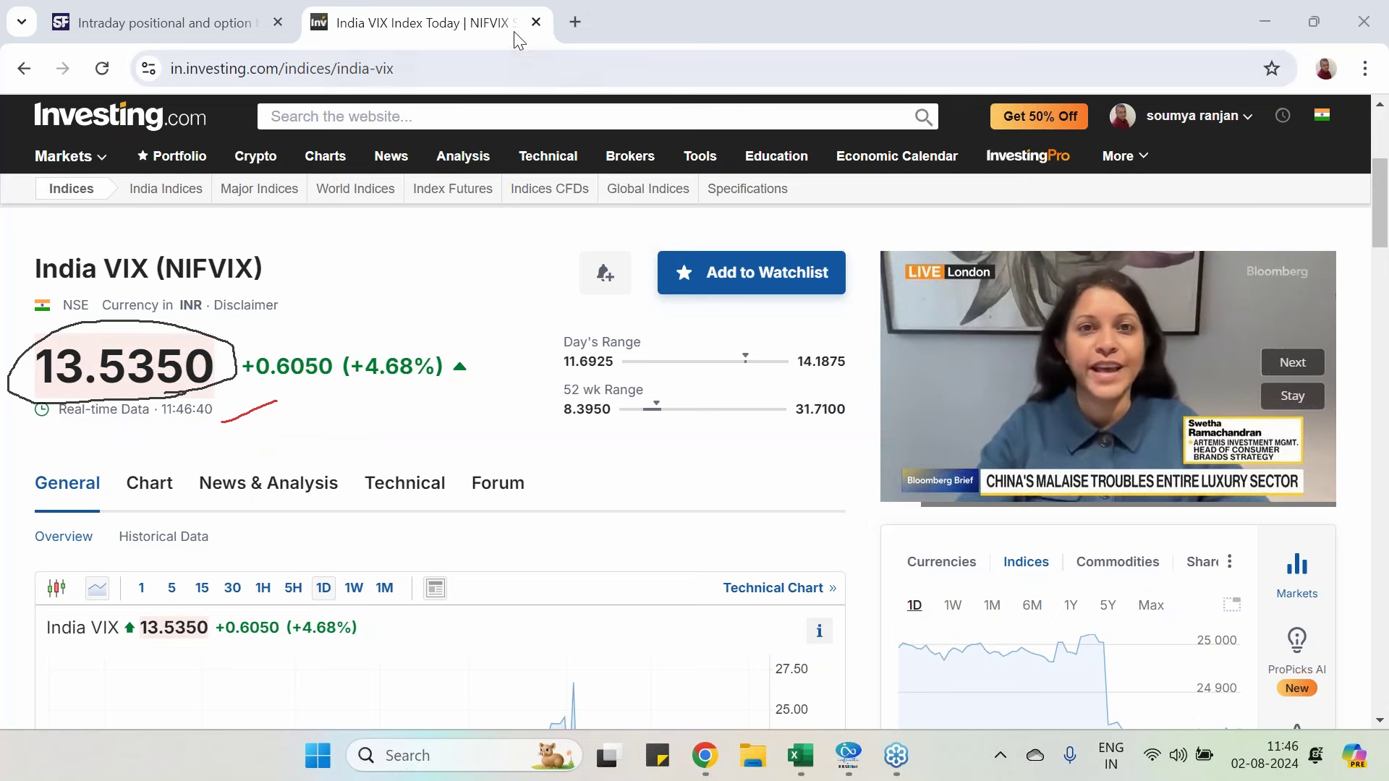
{"action": "left_click", "coordinate": [536, 22]}
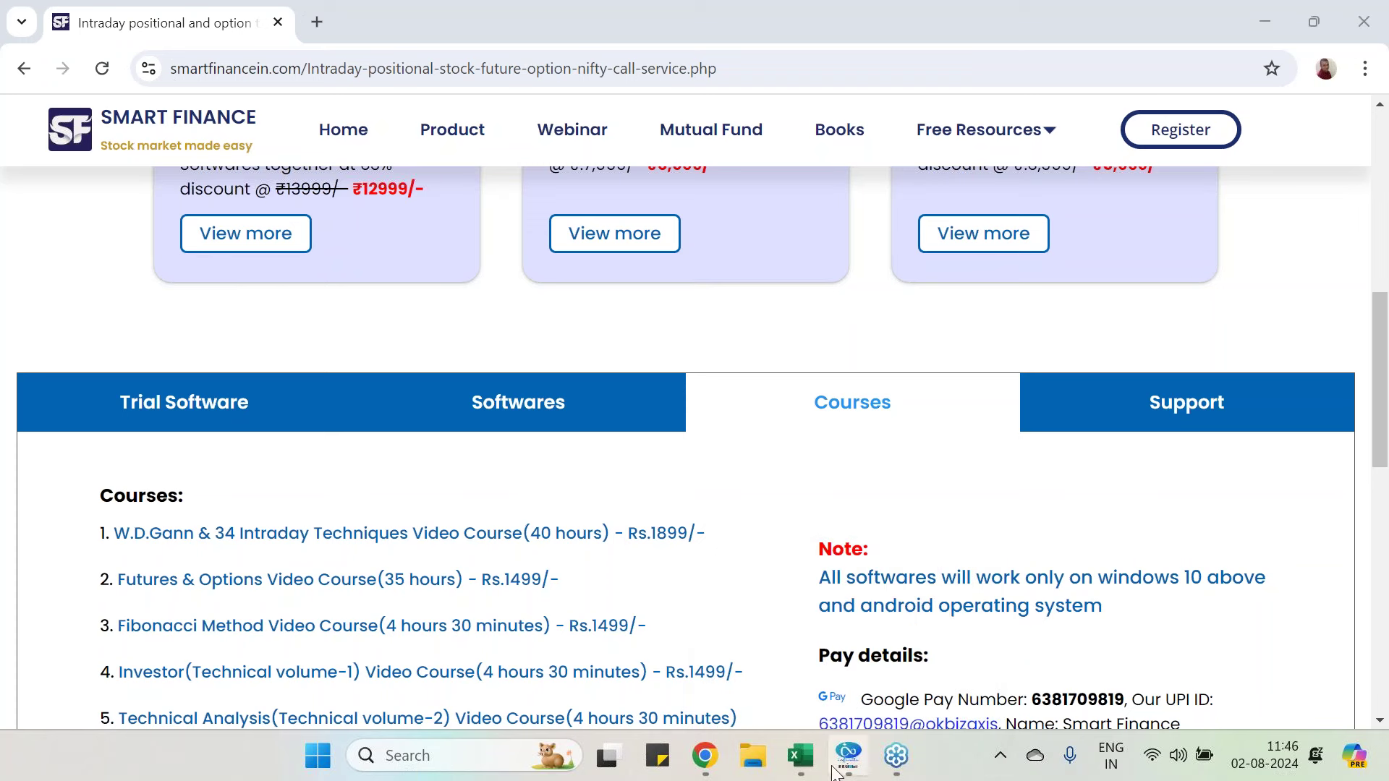
- In Excel, annotate the August 24 spot range with H-L=927 in pen, then clear it
{"action": "left_click", "coordinate": [801, 756]}
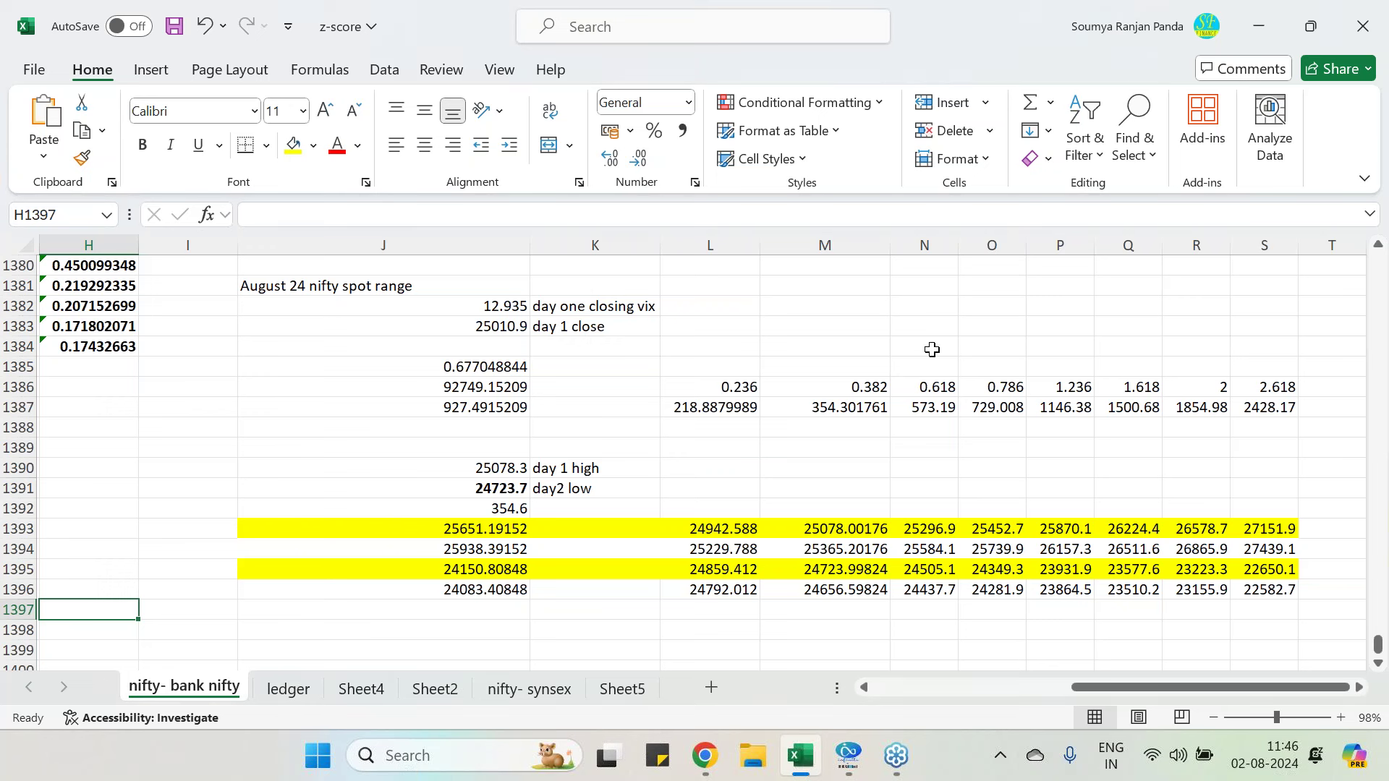
{"action": "key", "text": "ctrl+2"}
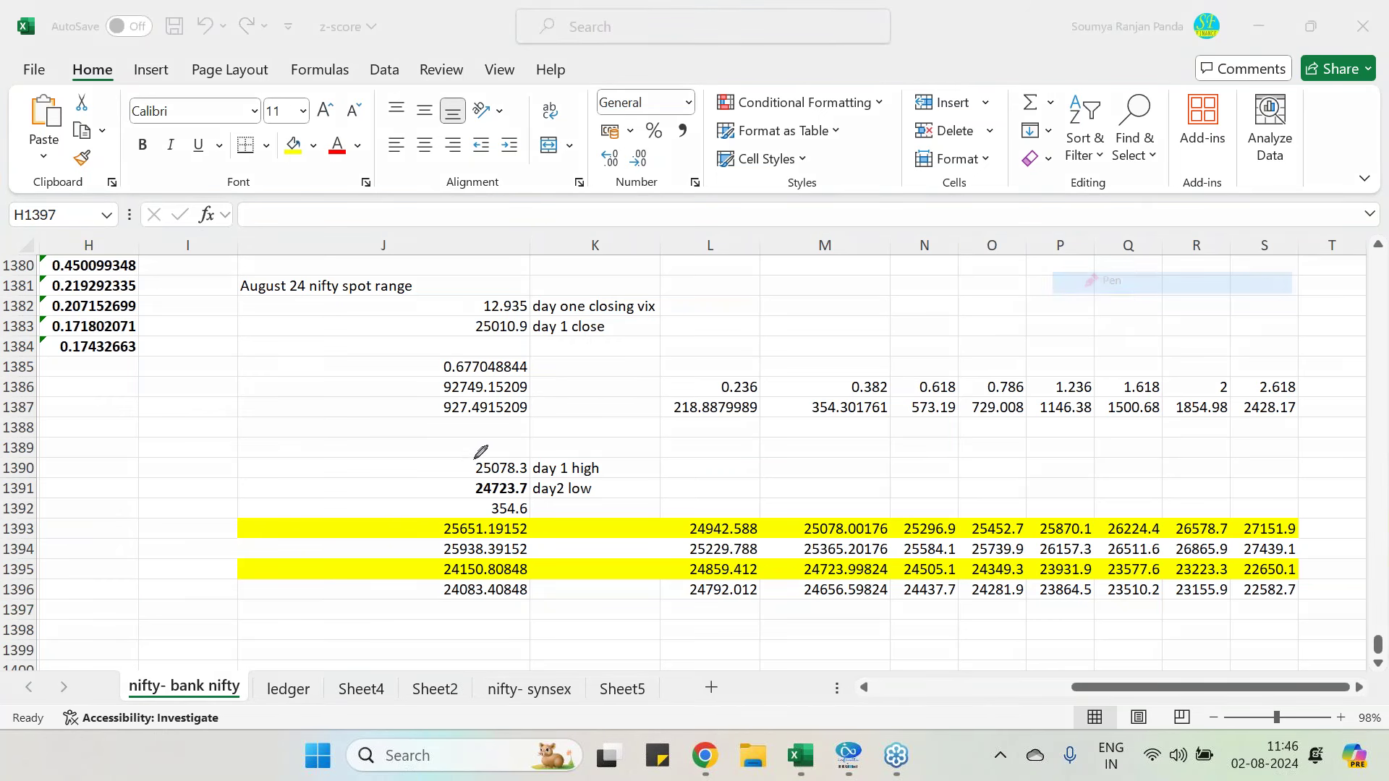
{"action": "left_click_drag", "start_coordinate": [510, 417], "coordinate": [474, 388]}
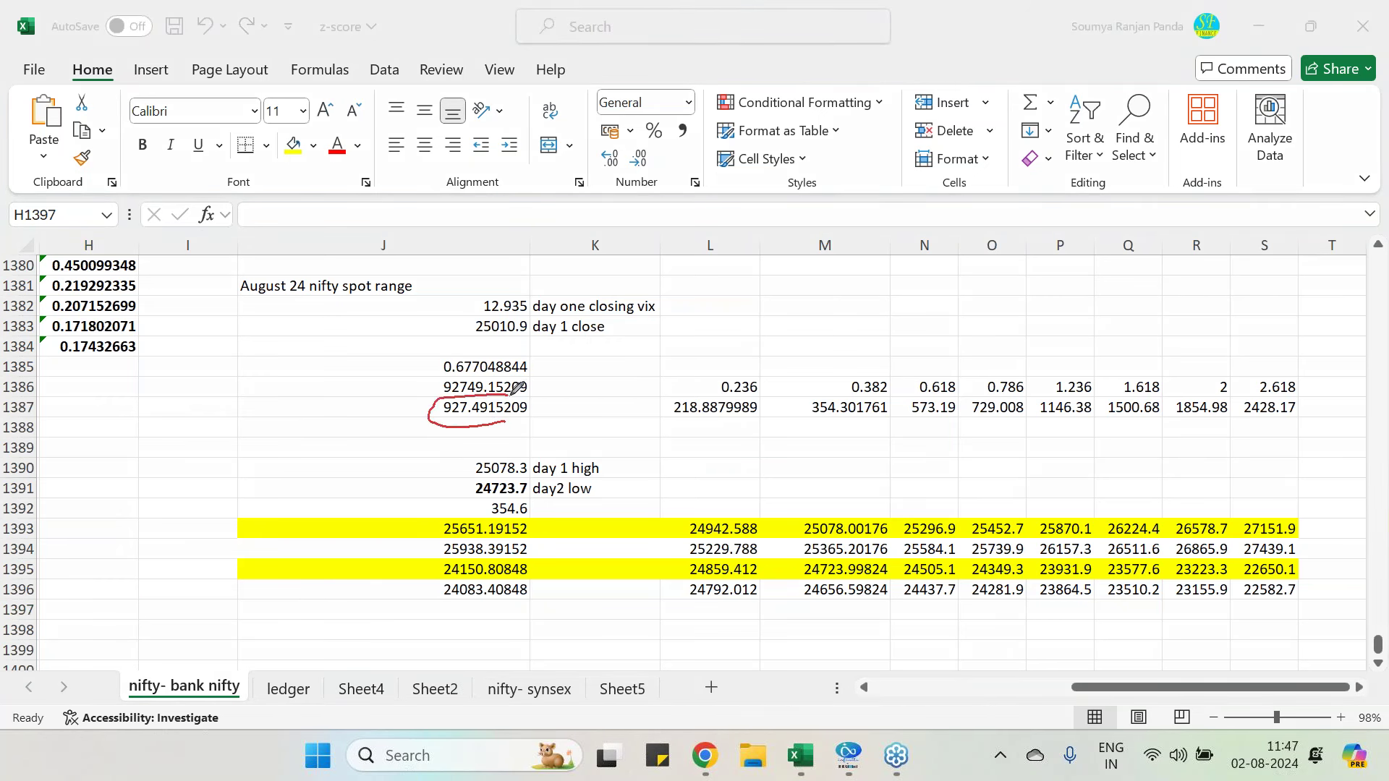
{"action": "left_click_drag", "start_coordinate": [276, 300], "coordinate": [306, 298]}
{"action": "left_click_drag", "start_coordinate": [705, 296], "coordinate": [705, 326]}
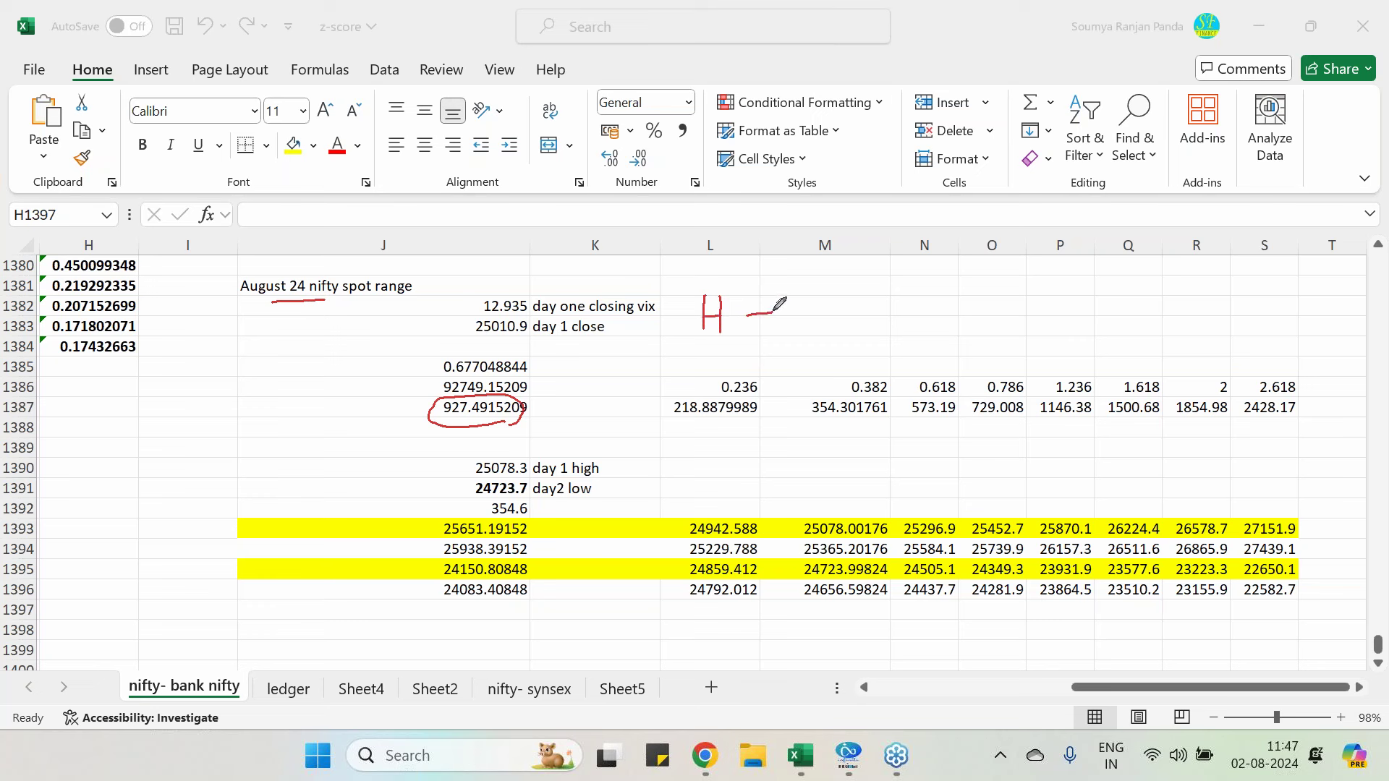
{"action": "left_click_drag", "start_coordinate": [781, 295], "coordinate": [792, 311]}
{"action": "left_click_drag", "start_coordinate": [844, 296], "coordinate": [850, 307]}
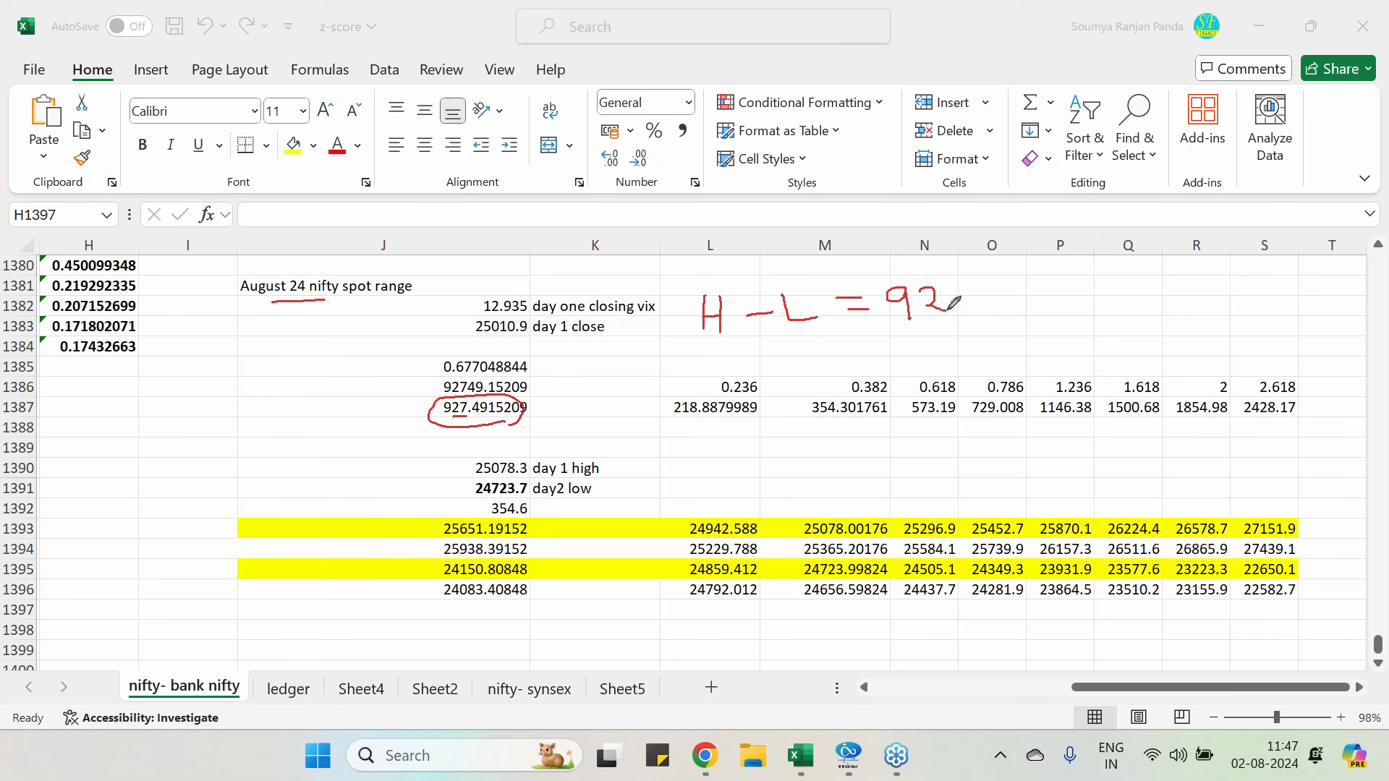
{"action": "mouse_move", "coordinate": [953, 288]}
{"action": "left_mouse_down"}
{"action": "mouse_move", "coordinate": [975, 313]}
{"action": "mouse_move", "coordinate": [879, 289]}
{"action": "mouse_move", "coordinate": [1008, 268]}
{"action": "mouse_move", "coordinate": [995, 329]}
{"action": "left_mouse_up"}
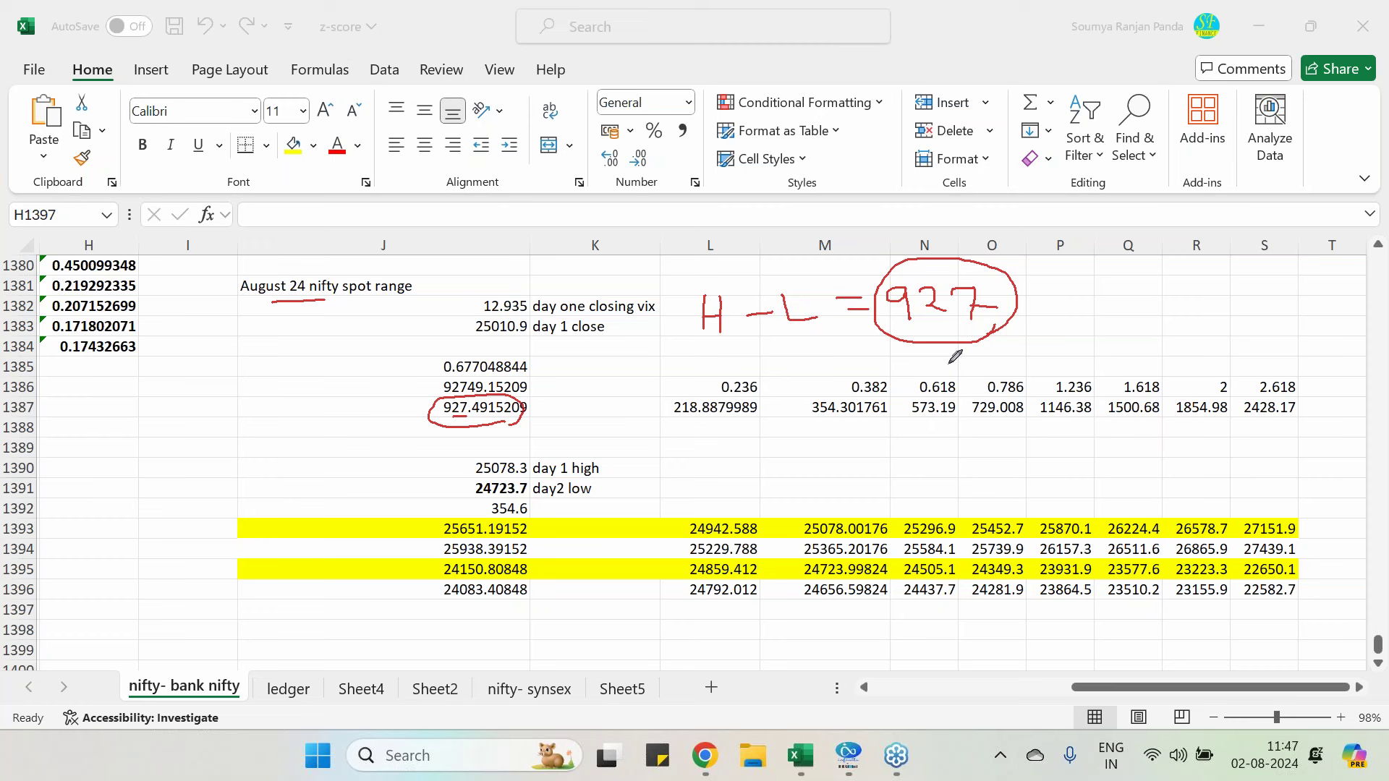
{"action": "key", "text": "e"}
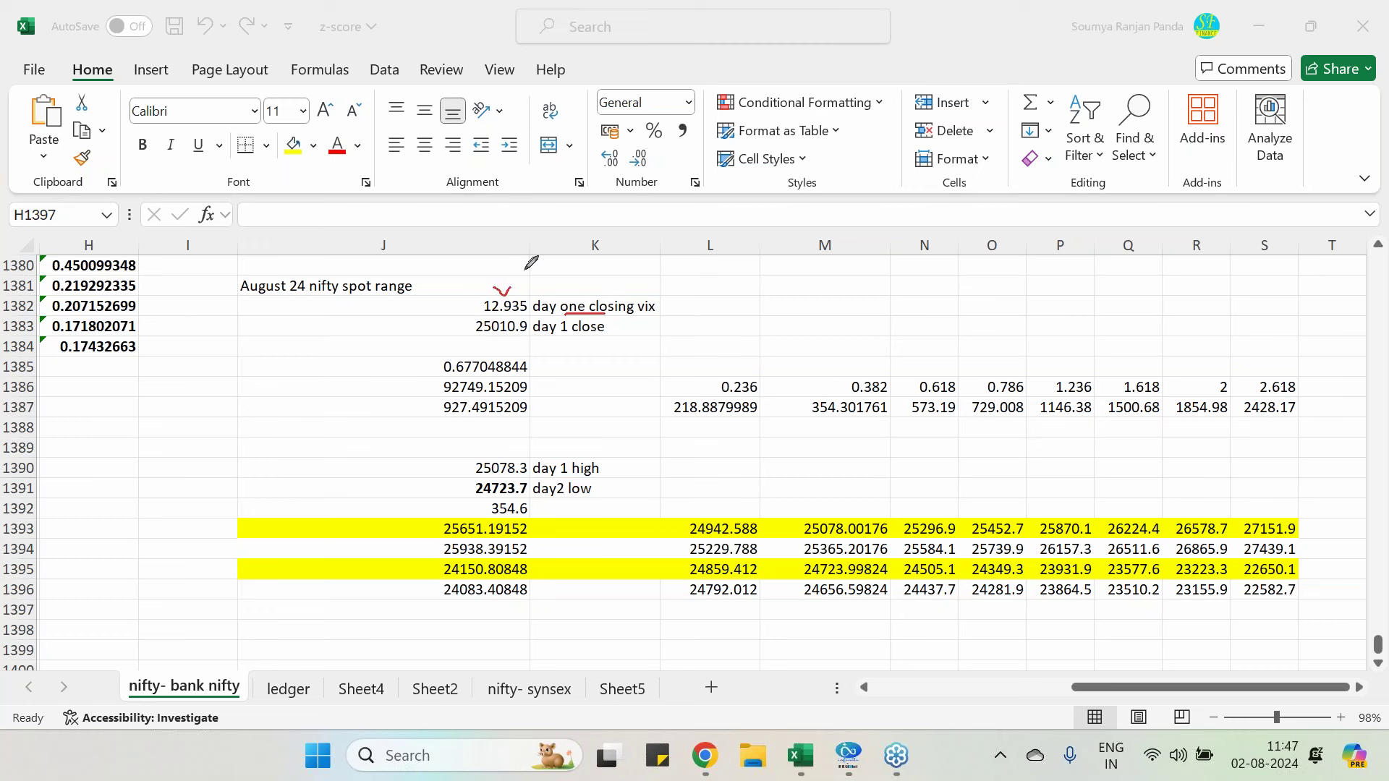
- Tick closing VIX 12.935 and circle day-one close 25010.9, then clear the ink
{"action": "left_click_drag", "start_coordinate": [526, 268], "coordinate": [547, 250]}
{"action": "left_click_drag", "start_coordinate": [459, 305], "coordinate": [472, 309]}
{"action": "mouse_move", "coordinate": [515, 345]}
{"action": "left_mouse_down"}
{"action": "mouse_move", "coordinate": [530, 307]}
{"action": "mouse_move", "coordinate": [507, 340]}
{"action": "left_mouse_up"}
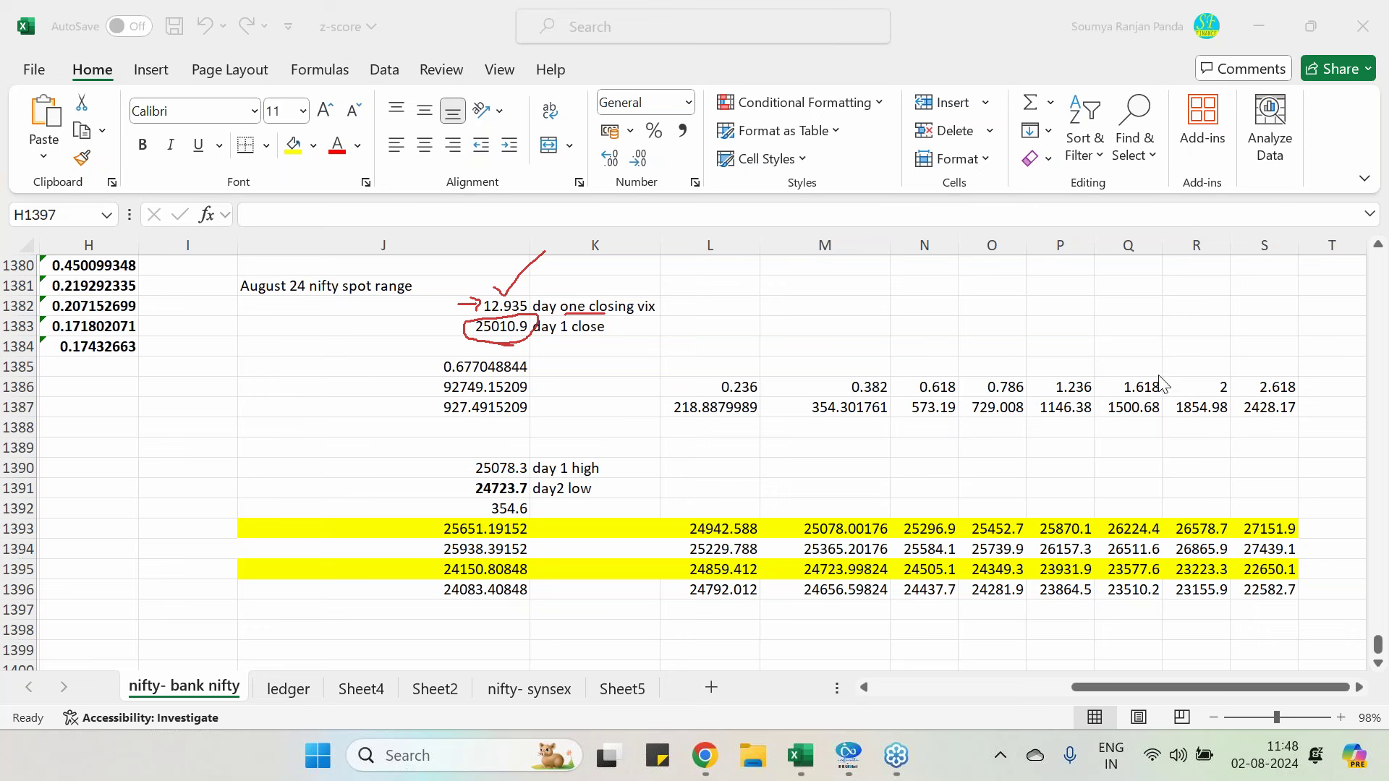
{"action": "key", "text": "e"}
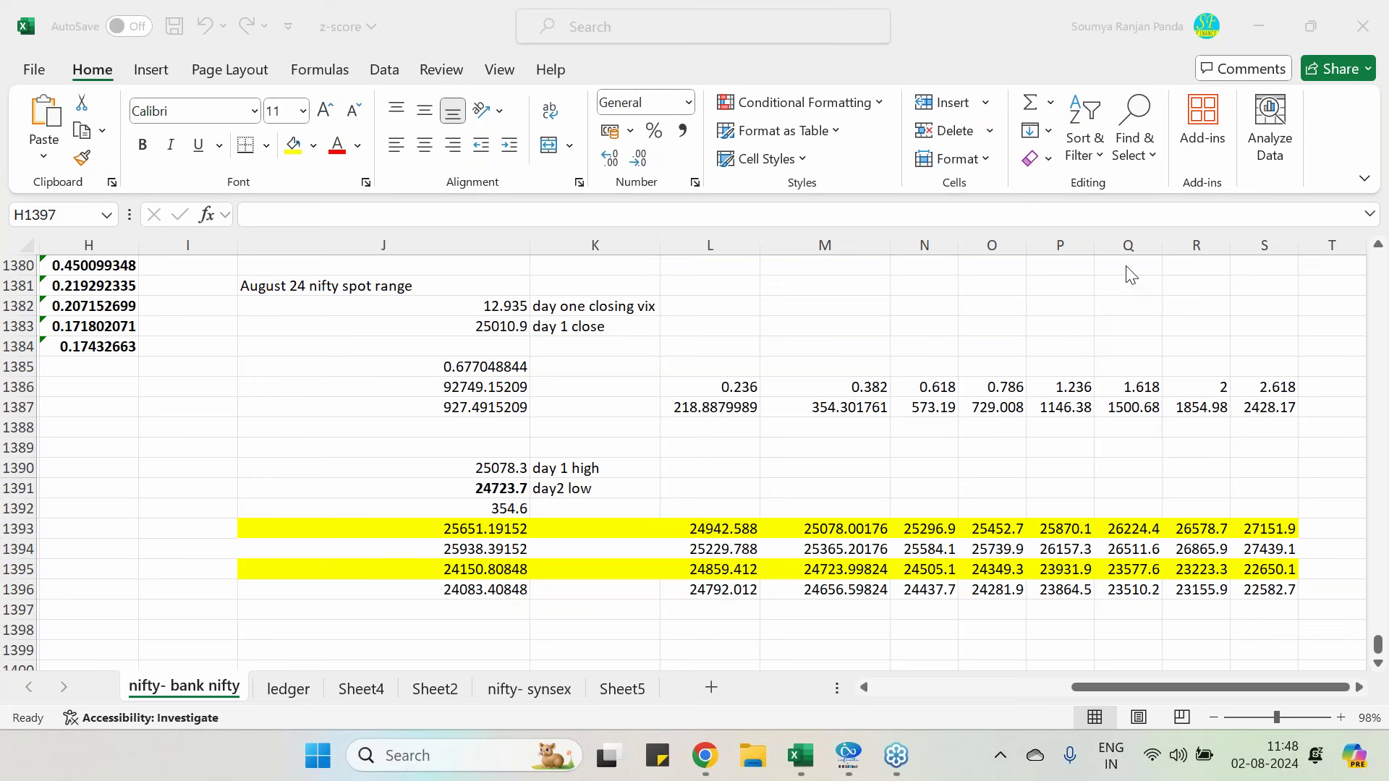
{"action": "key", "text": "Escape"}
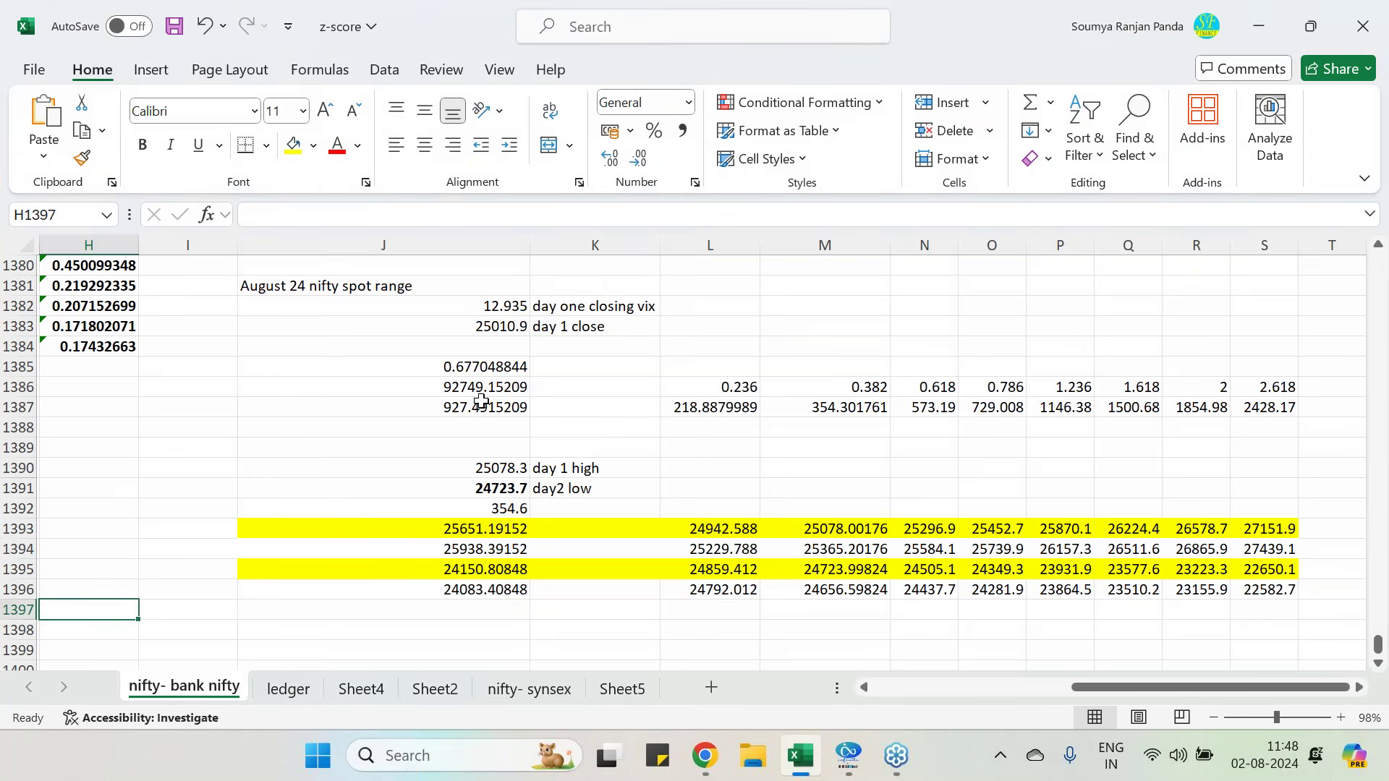
{"action": "left_click", "coordinate": [481, 405]}
{"action": "double_click", "coordinate": [487, 363]}
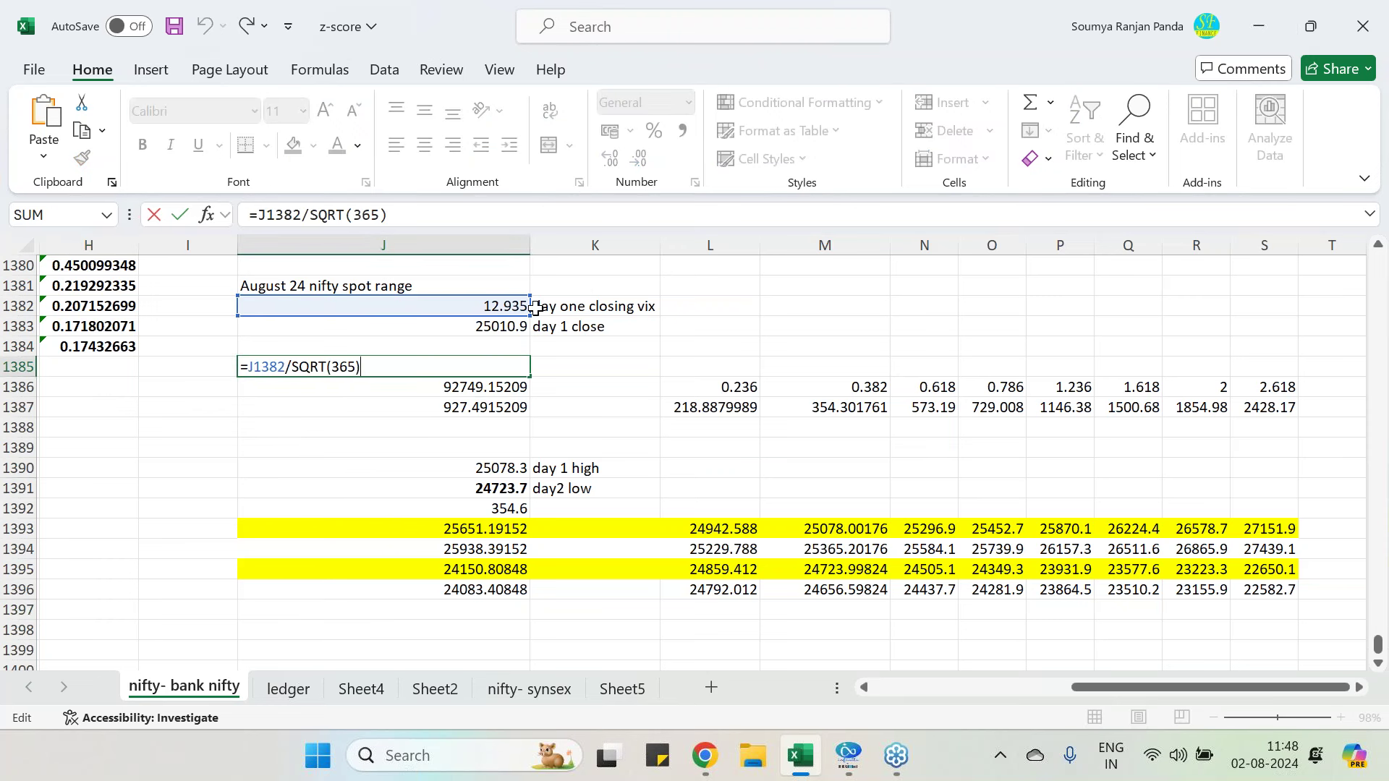
{"action": "key", "text": "Escape"}
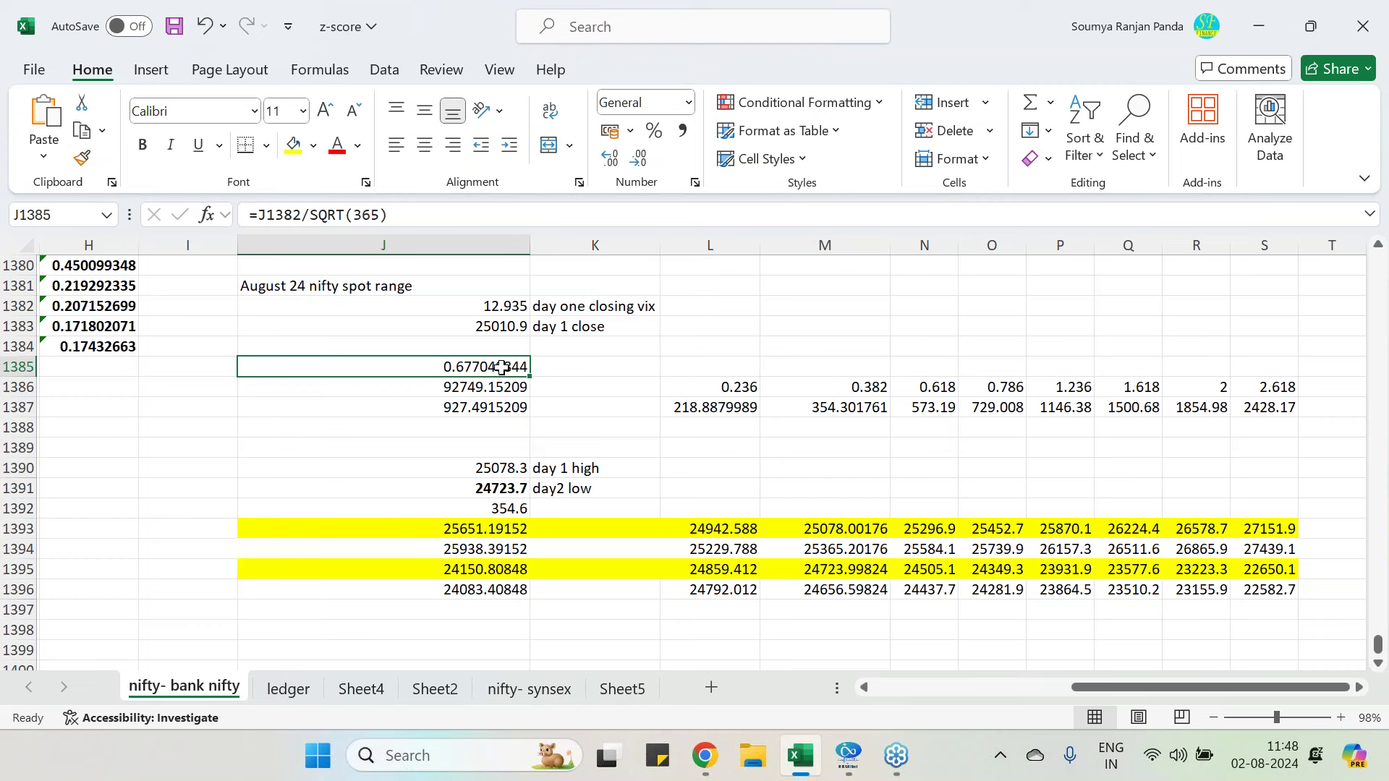
{"action": "left_click", "coordinate": [512, 304]}
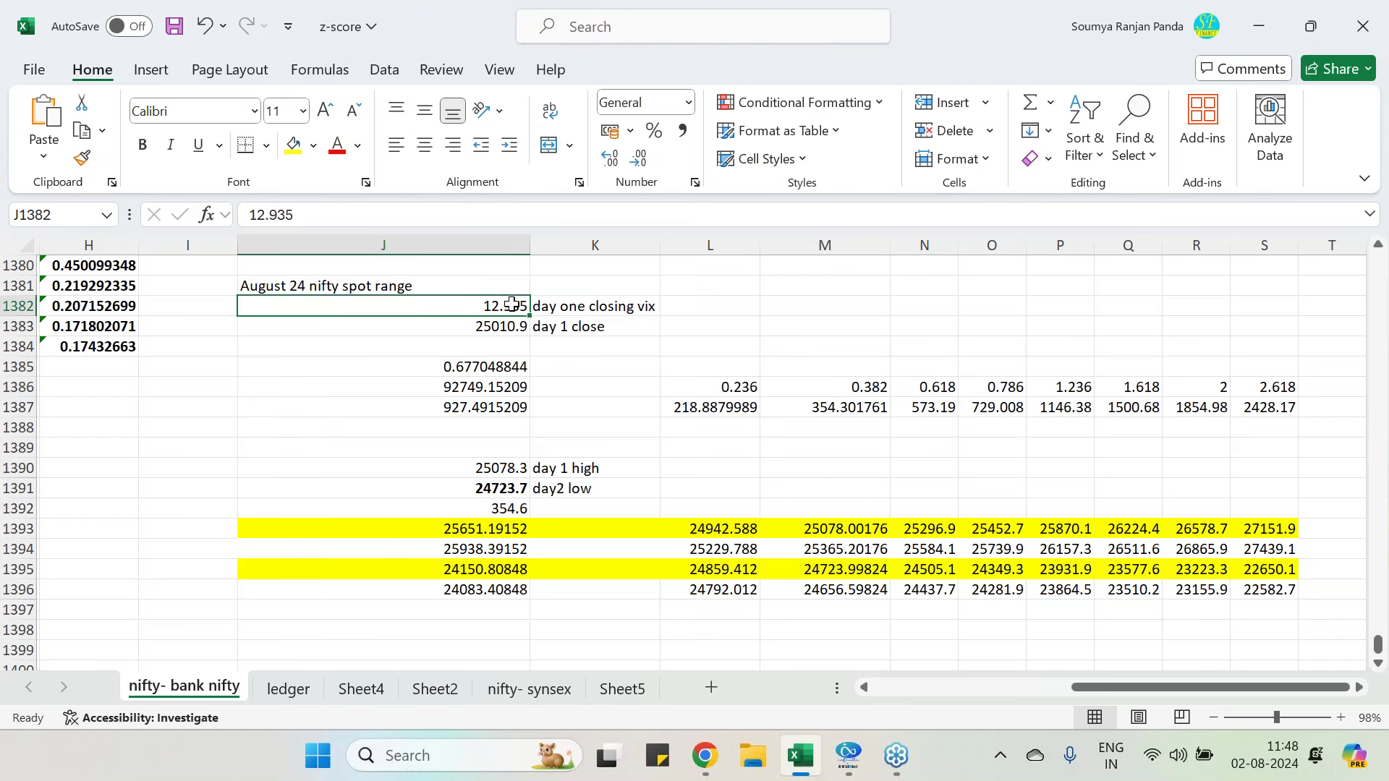
{"action": "left_click", "coordinate": [496, 366]}
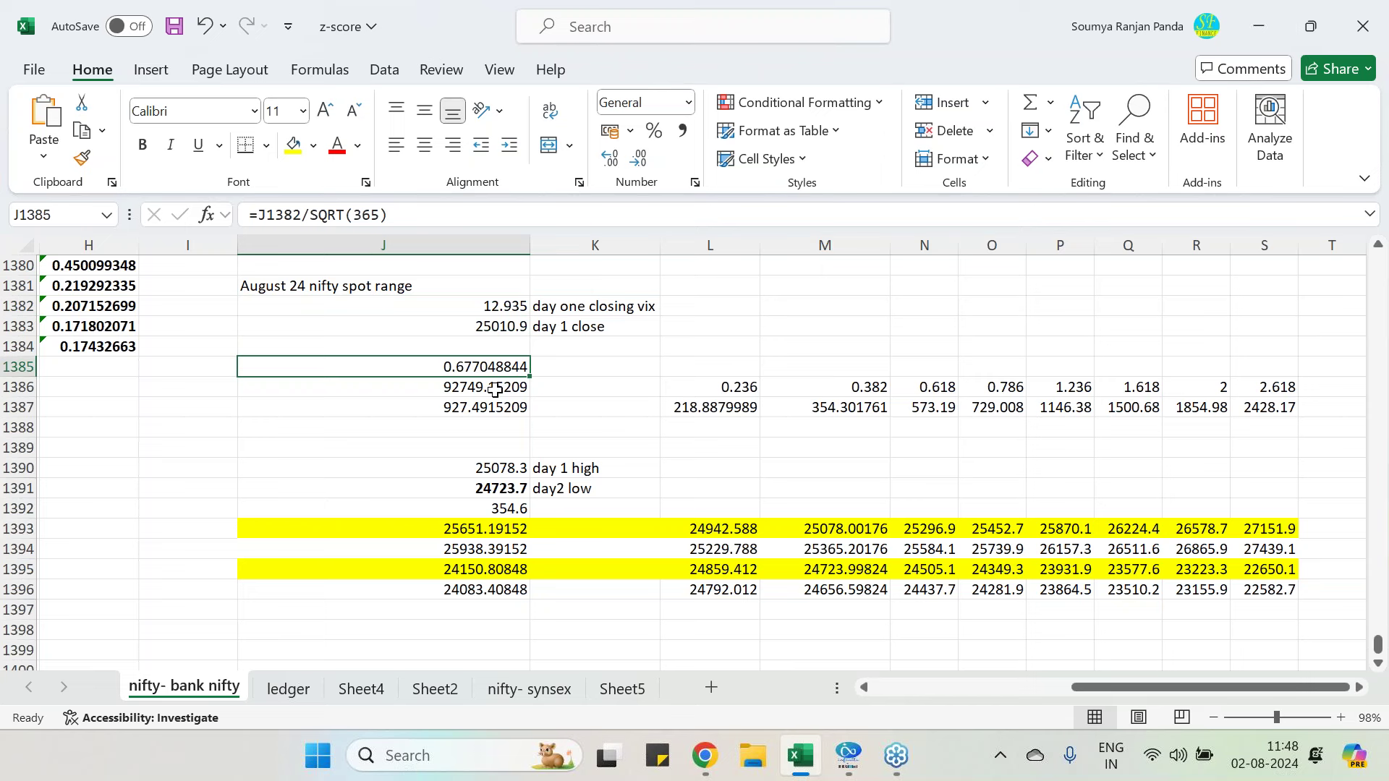
{"action": "double_click", "coordinate": [494, 391]}
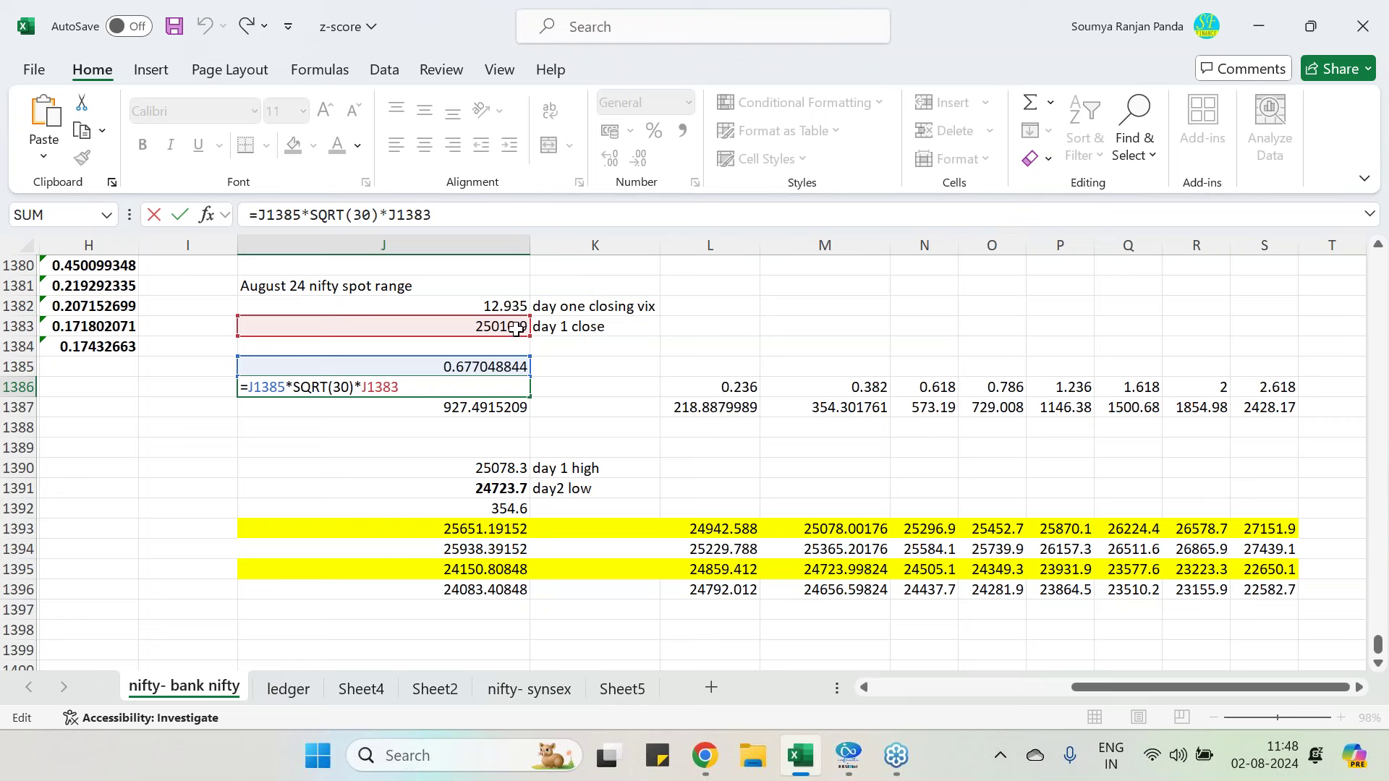
{"action": "key", "text": "Escape"}
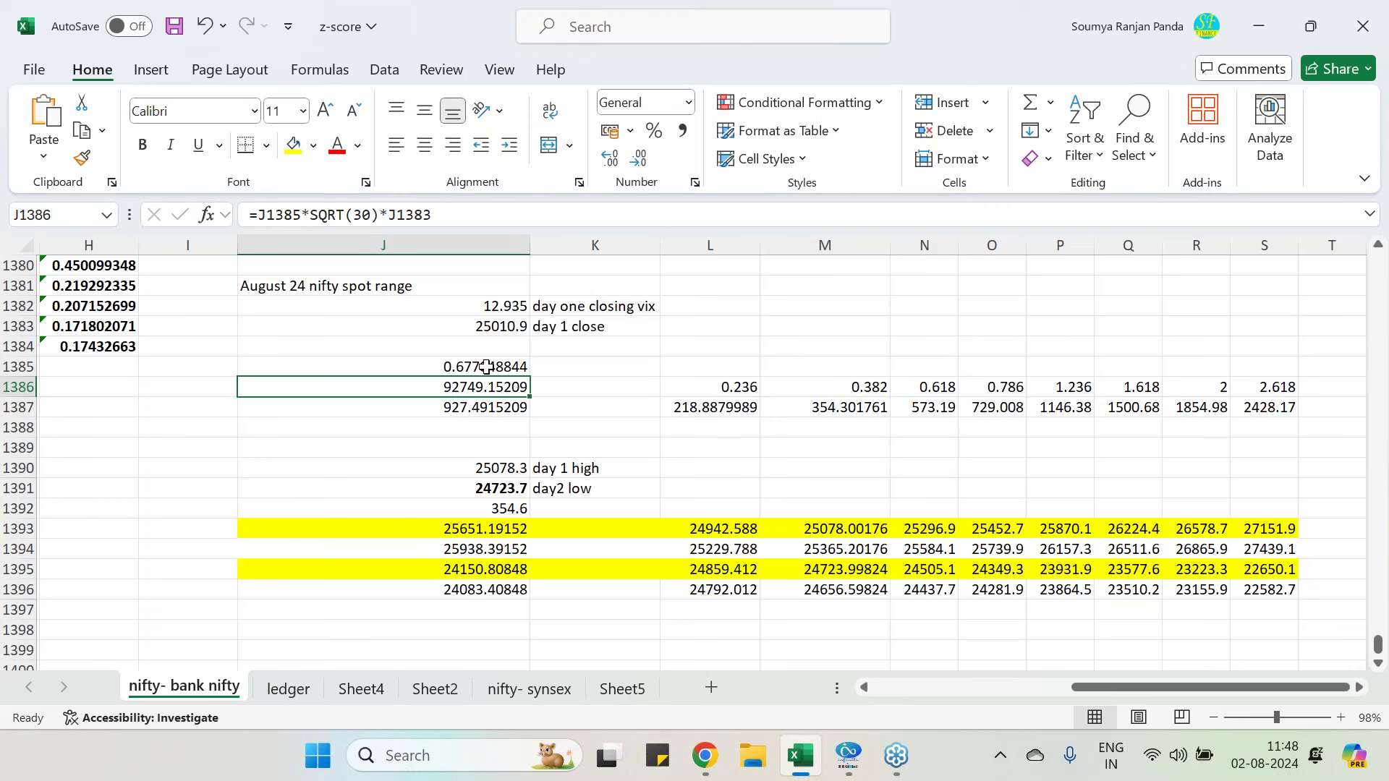
{"action": "left_click", "coordinate": [491, 410]}
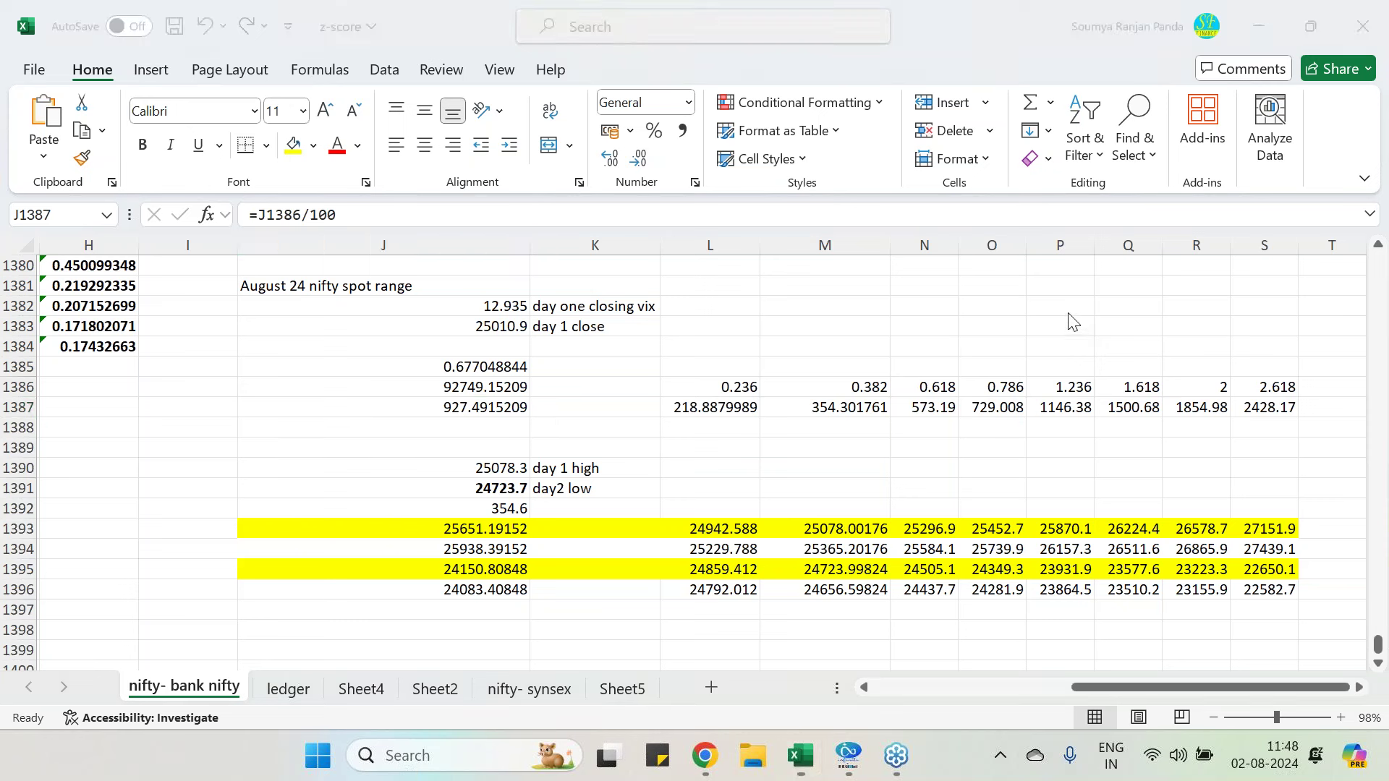
{"action": "mouse_move", "coordinate": [749, 288]}
{"action": "left_mouse_down"}
{"action": "mouse_move", "coordinate": [749, 330]}
{"action": "mouse_move", "coordinate": [801, 309]}
{"action": "mouse_move", "coordinate": [961, 312]}
{"action": "mouse_move", "coordinate": [968, 334]}
{"action": "mouse_move", "coordinate": [967, 296]}
{"action": "mouse_move", "coordinate": [1001, 323]}
{"action": "mouse_move", "coordinate": [1017, 314]}
{"action": "left_mouse_up"}
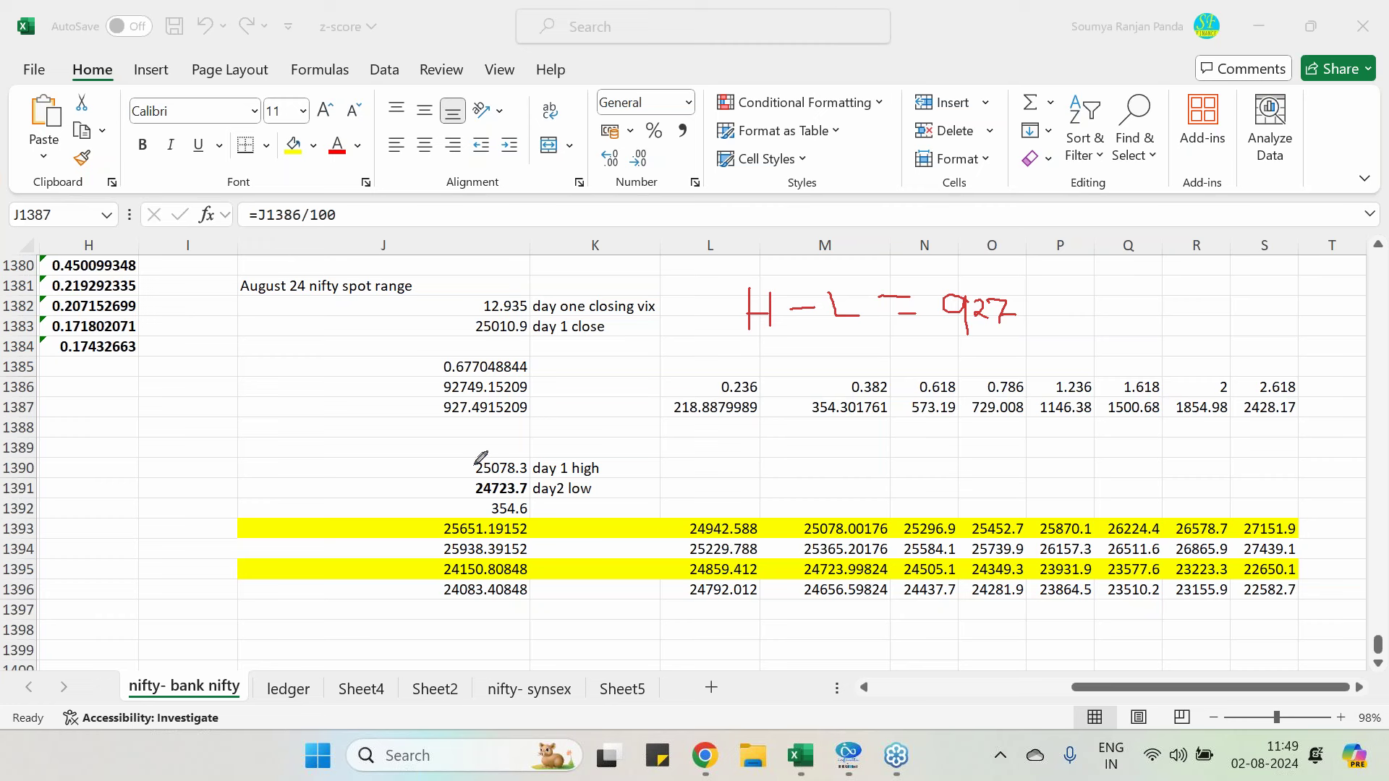
{"action": "left_click_drag", "start_coordinate": [462, 466], "coordinate": [483, 429]}
{"action": "left_click_drag", "start_coordinate": [549, 478], "coordinate": [569, 476]}
{"action": "left_click_drag", "start_coordinate": [478, 498], "coordinate": [527, 498]}
{"action": "mouse_move", "coordinate": [534, 509]}
{"action": "left_mouse_down"}
{"action": "mouse_move", "coordinate": [500, 517]}
{"action": "mouse_move", "coordinate": [486, 499]}
{"action": "mouse_move", "coordinate": [539, 499]}
{"action": "left_mouse_up"}
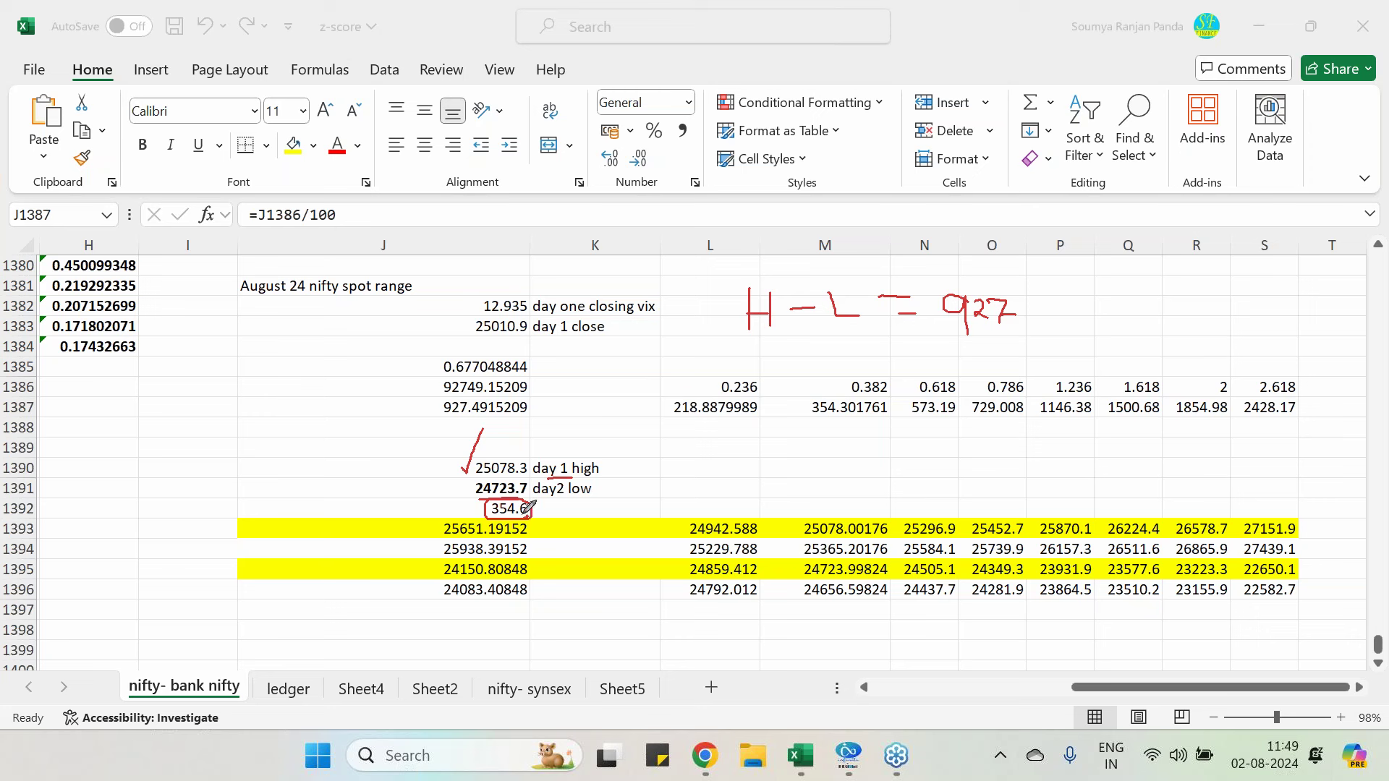
{"action": "left_click_drag", "start_coordinate": [542, 512], "coordinate": [549, 509]}
{"action": "left_click_drag", "start_coordinate": [423, 403], "coordinate": [440, 397]}
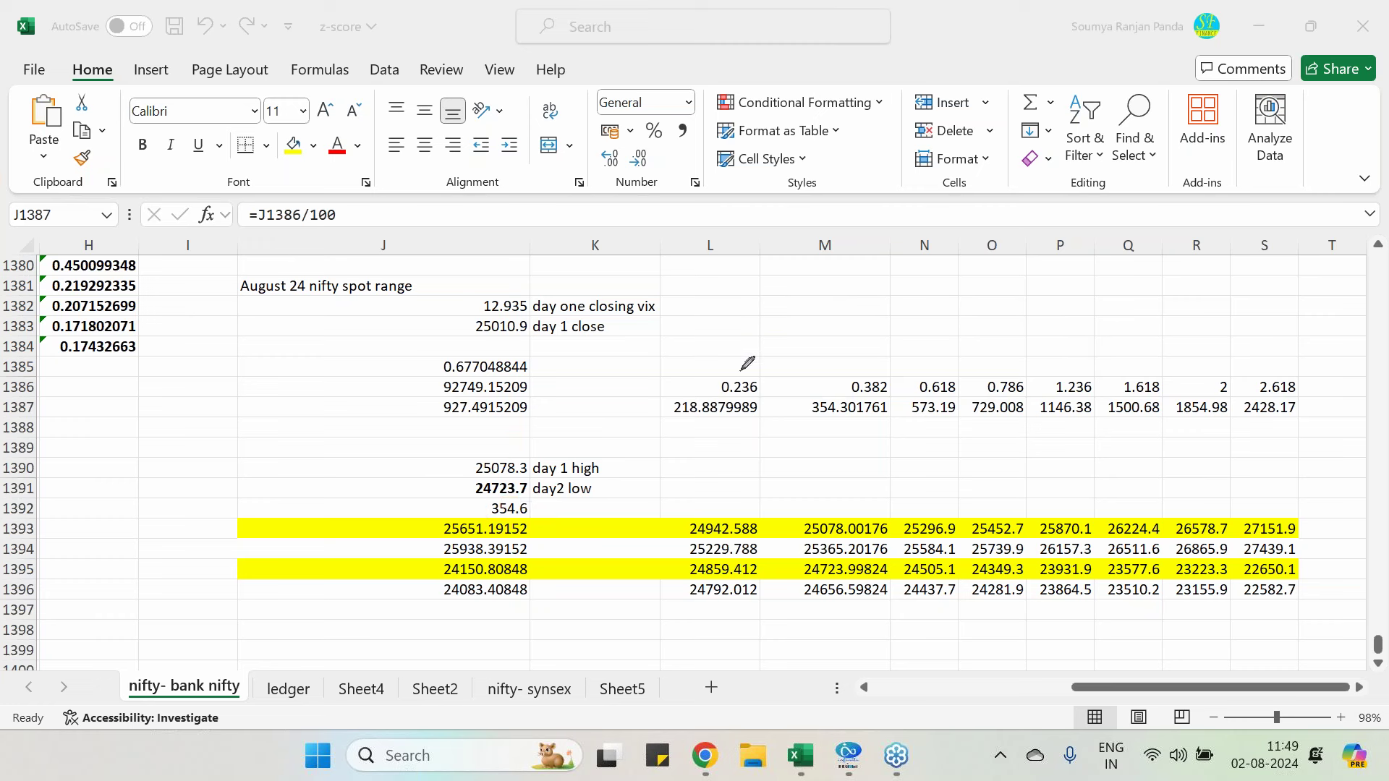
{"action": "mouse_move", "coordinate": [741, 368]}
{"action": "left_mouse_down"}
{"action": "mouse_move", "coordinate": [771, 345]}
{"action": "mouse_move", "coordinate": [953, 358]}
{"action": "mouse_move", "coordinate": [1109, 337]}
{"action": "mouse_move", "coordinate": [1173, 355]}
{"action": "mouse_move", "coordinate": [1289, 345]}
{"action": "left_mouse_up"}
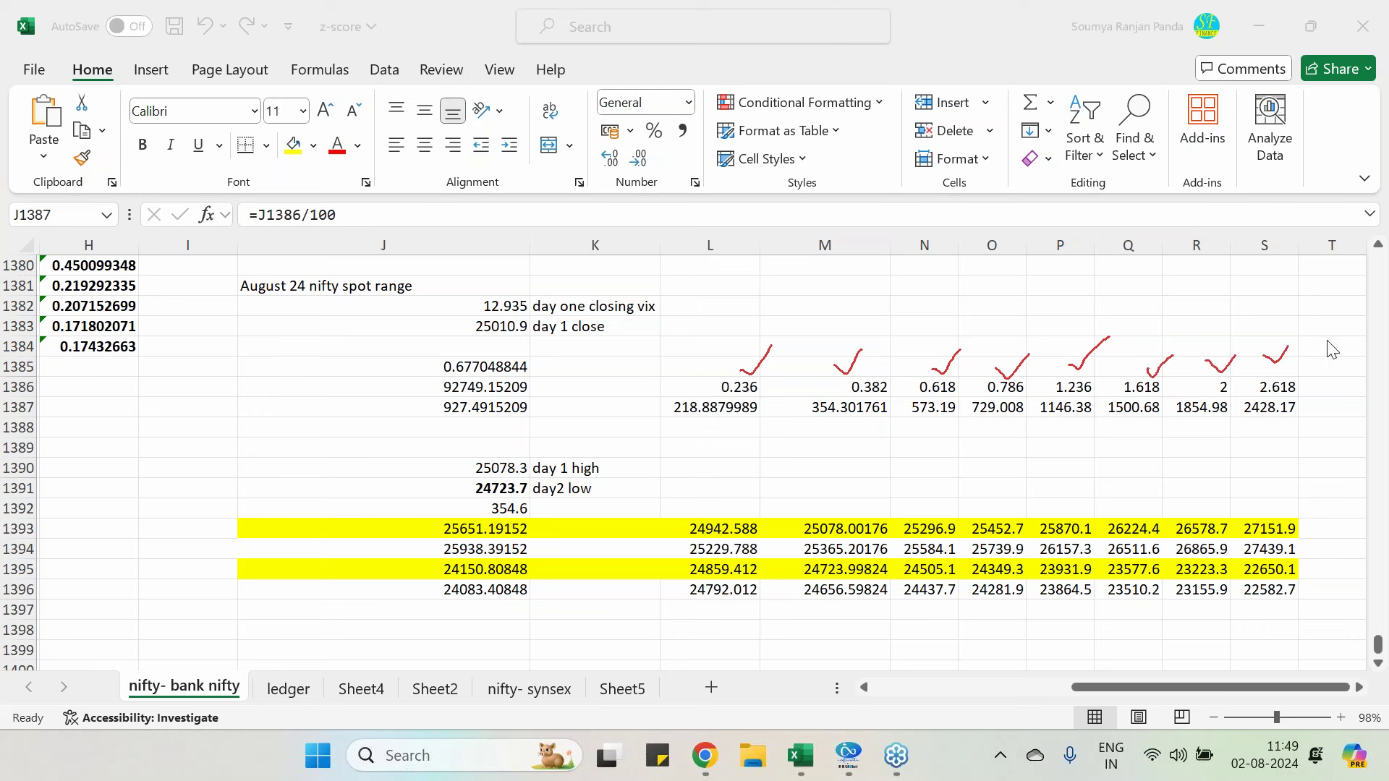
{"action": "key", "text": "e"}
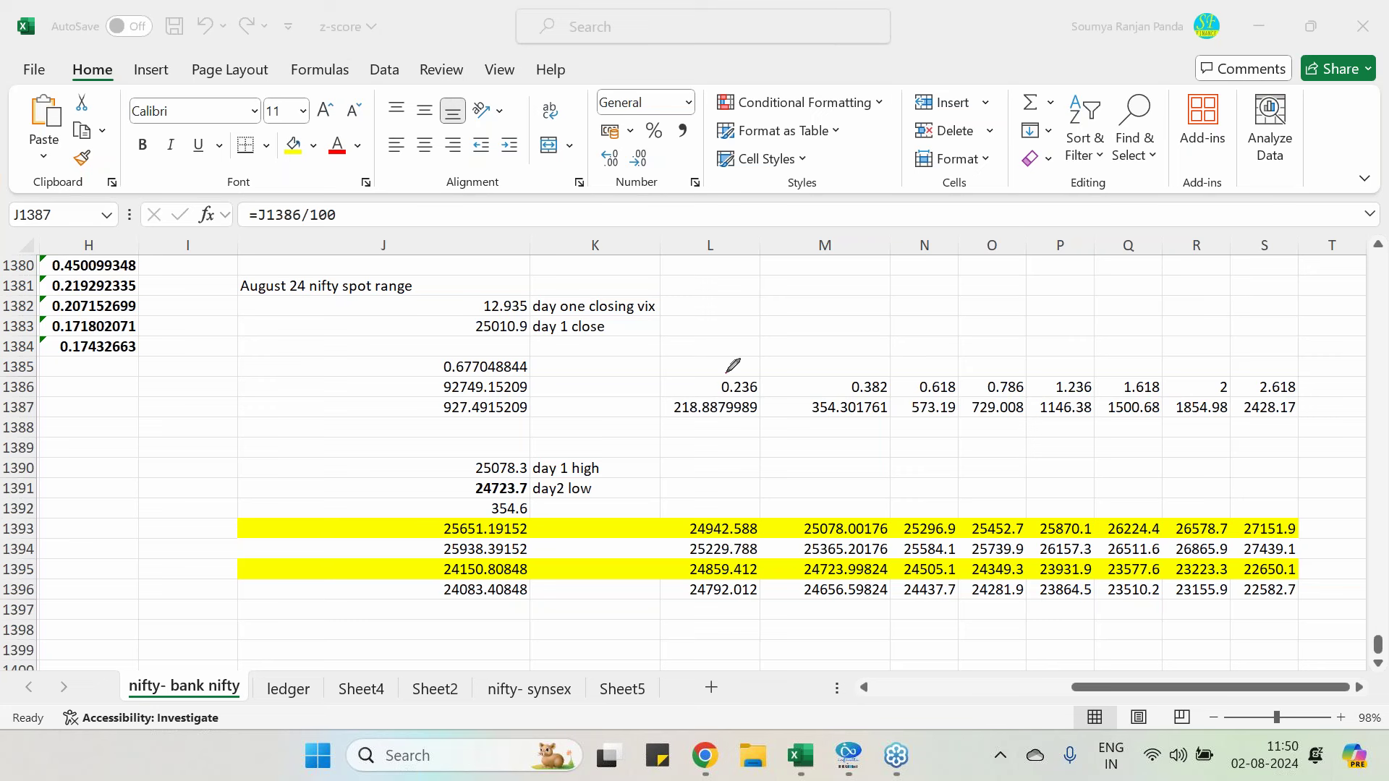
{"action": "left_click_drag", "start_coordinate": [727, 371], "coordinate": [1295, 376]}
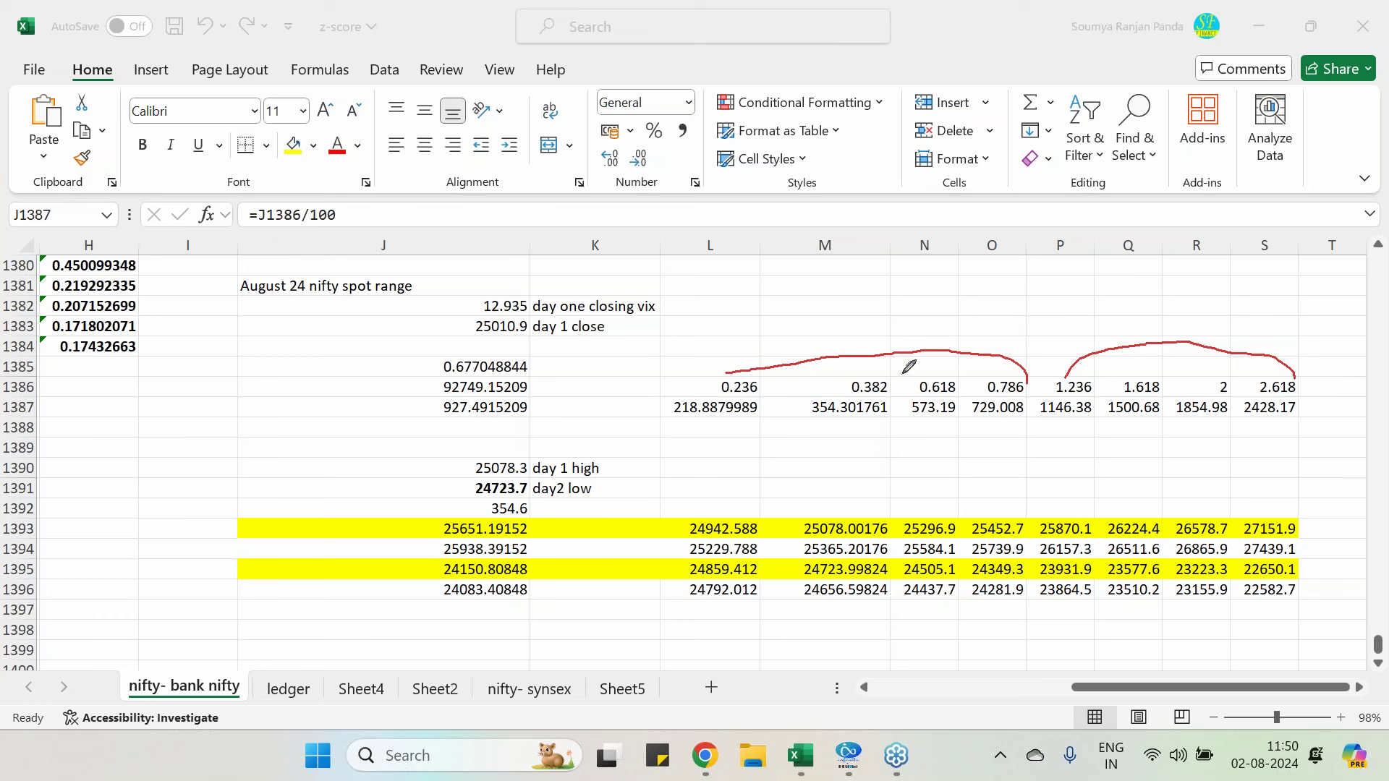
{"action": "mouse_move", "coordinate": [902, 374]}
{"action": "left_mouse_down"}
{"action": "mouse_move", "coordinate": [901, 398]}
{"action": "mouse_move", "coordinate": [909, 390]}
{"action": "left_mouse_up"}
{"action": "left_click_drag", "start_coordinate": [1039, 366], "coordinate": [1050, 392]}
{"action": "key", "text": "e"}
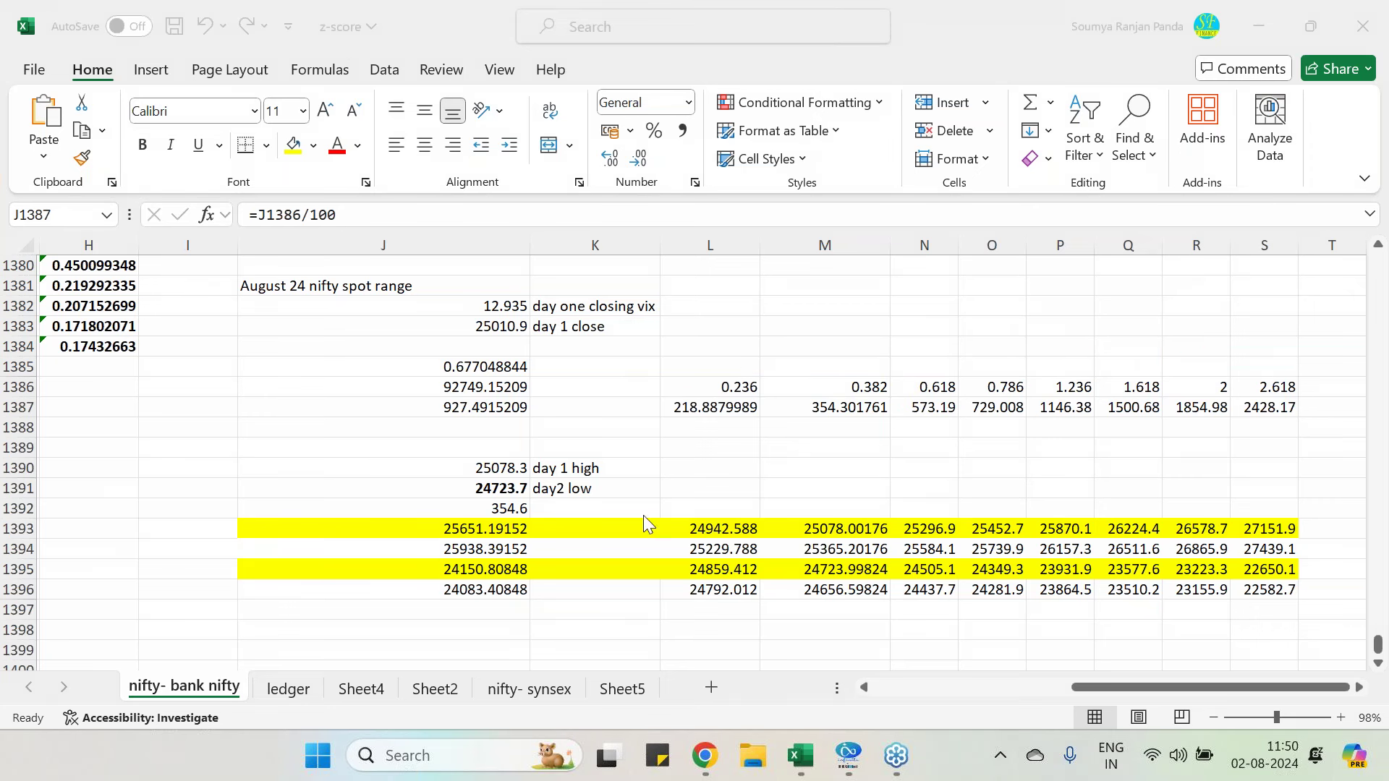
{"action": "double_click", "coordinate": [723, 550]}
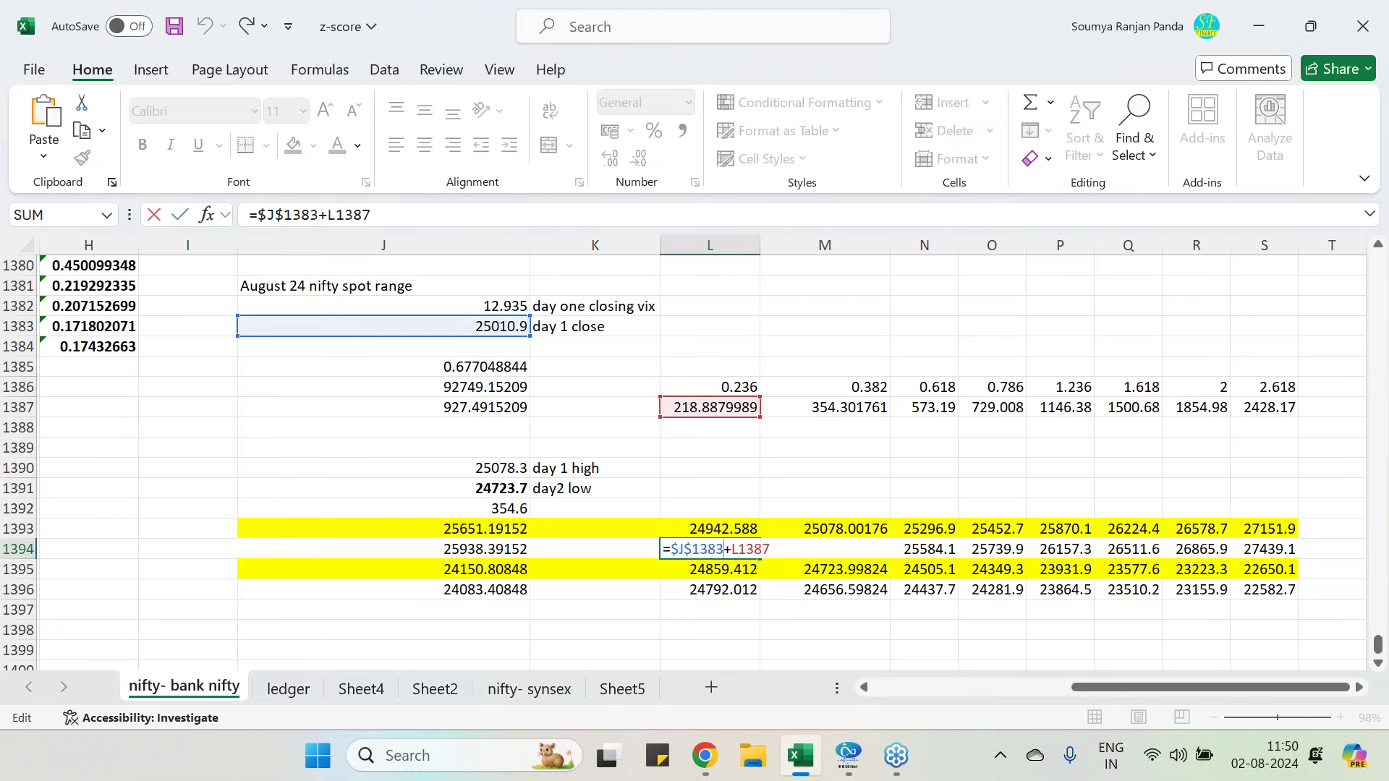
- Inspect the L1394 and L1393 formulas, then tick the day 1 high and circle day 2 low 24723.7
{"action": "key", "text": "Escape"}
{"action": "double_click", "coordinate": [725, 528]}
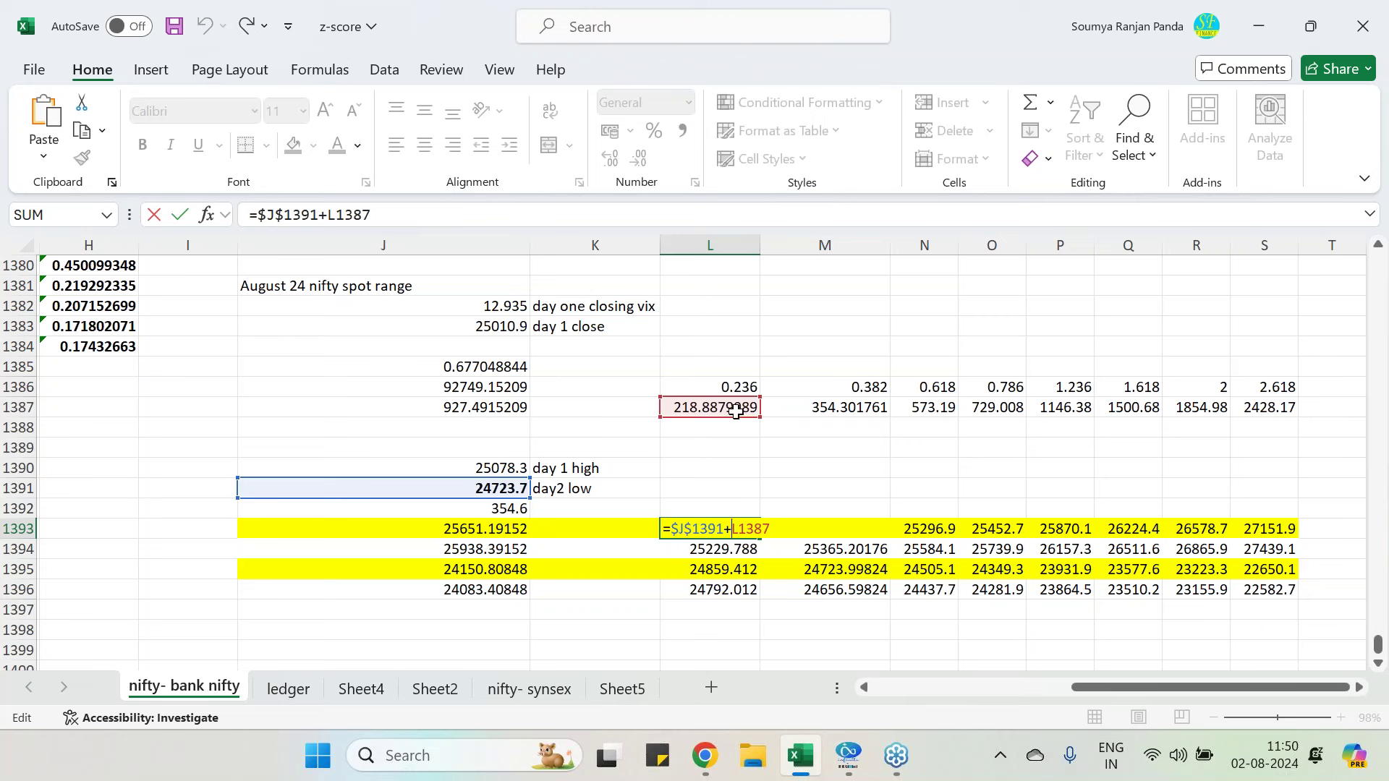
{"action": "key", "text": "Escape"}
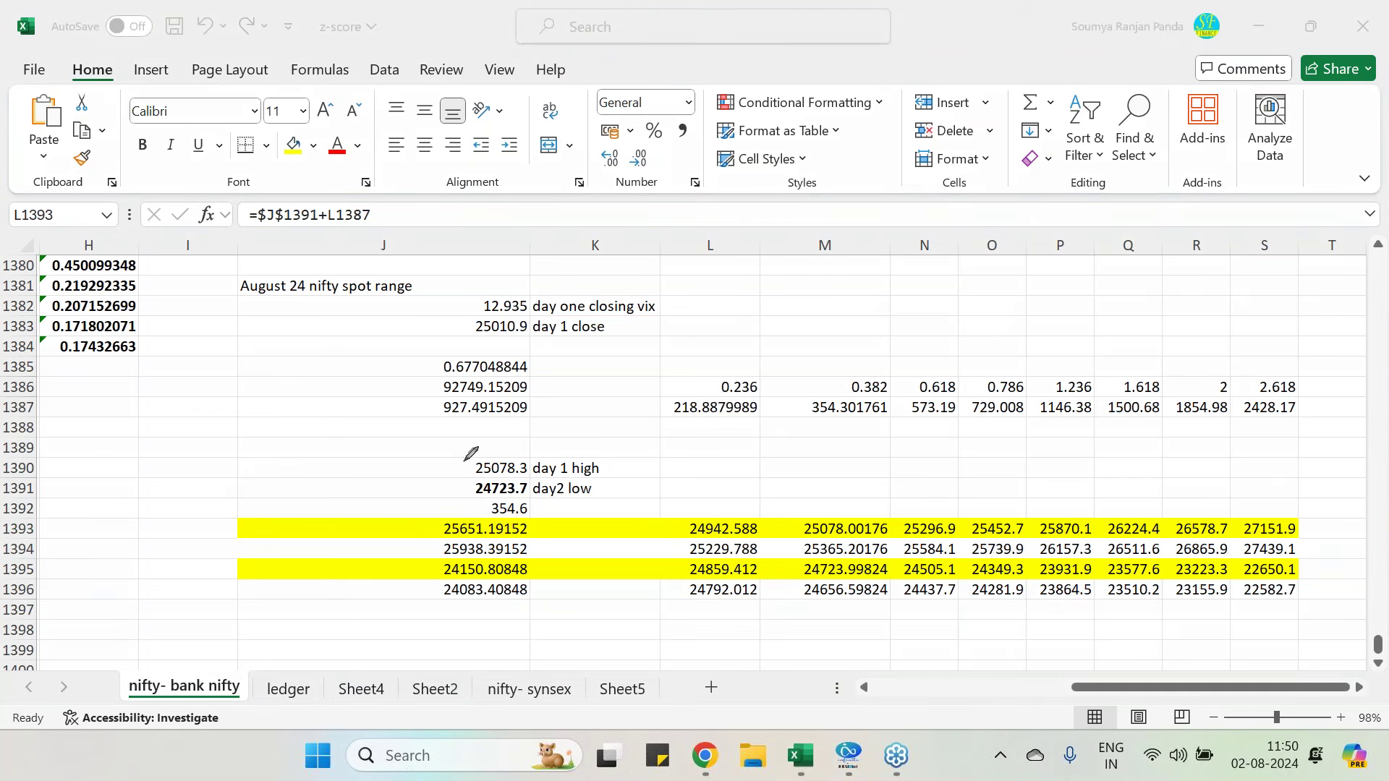
{"action": "left_click_drag", "start_coordinate": [463, 461], "coordinate": [507, 419]}
{"action": "mouse_move", "coordinate": [505, 498]}
{"action": "left_mouse_down"}
{"action": "mouse_move", "coordinate": [550, 476]}
{"action": "mouse_move", "coordinate": [498, 500]}
{"action": "left_mouse_up"}
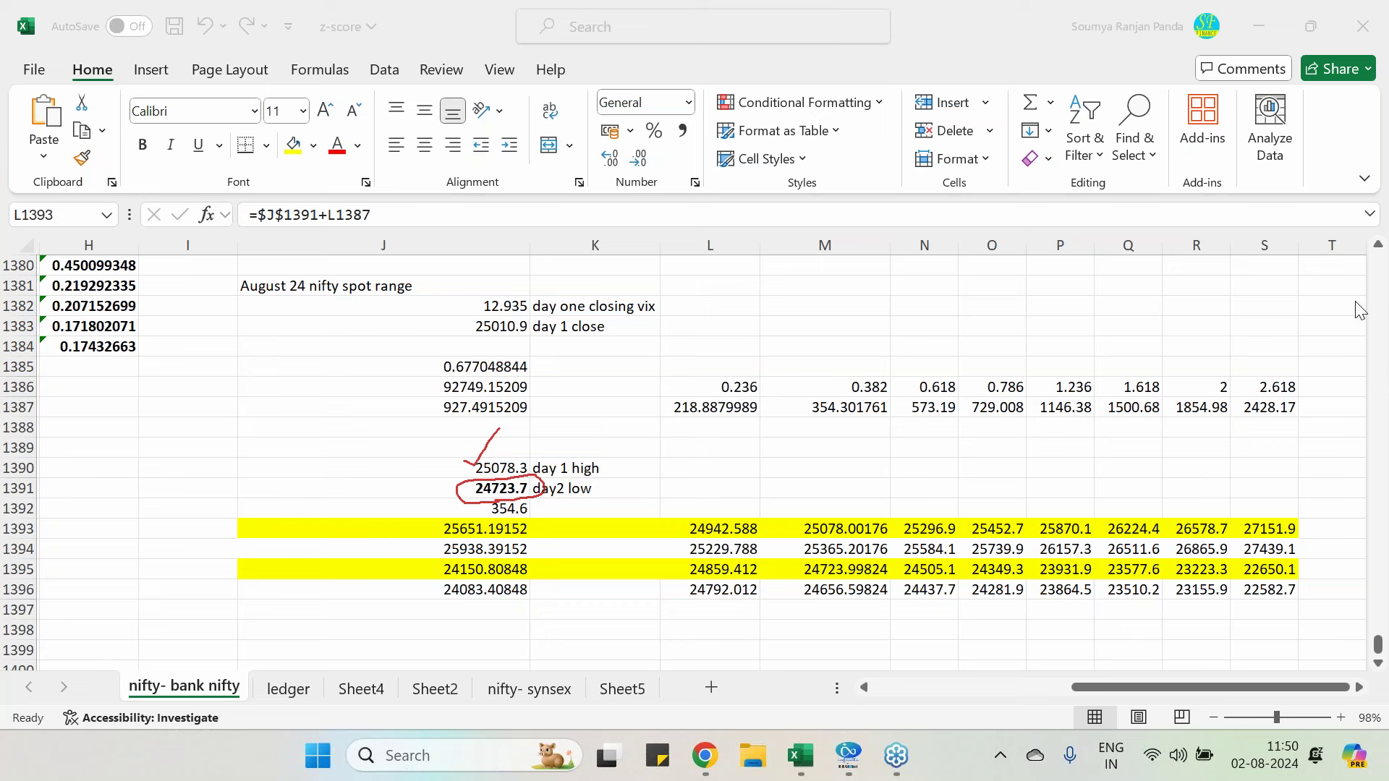
- Check that the row 1393 levels in L1393 through O1393 build on the day 2 low
{"action": "double_click", "coordinate": [738, 528]}
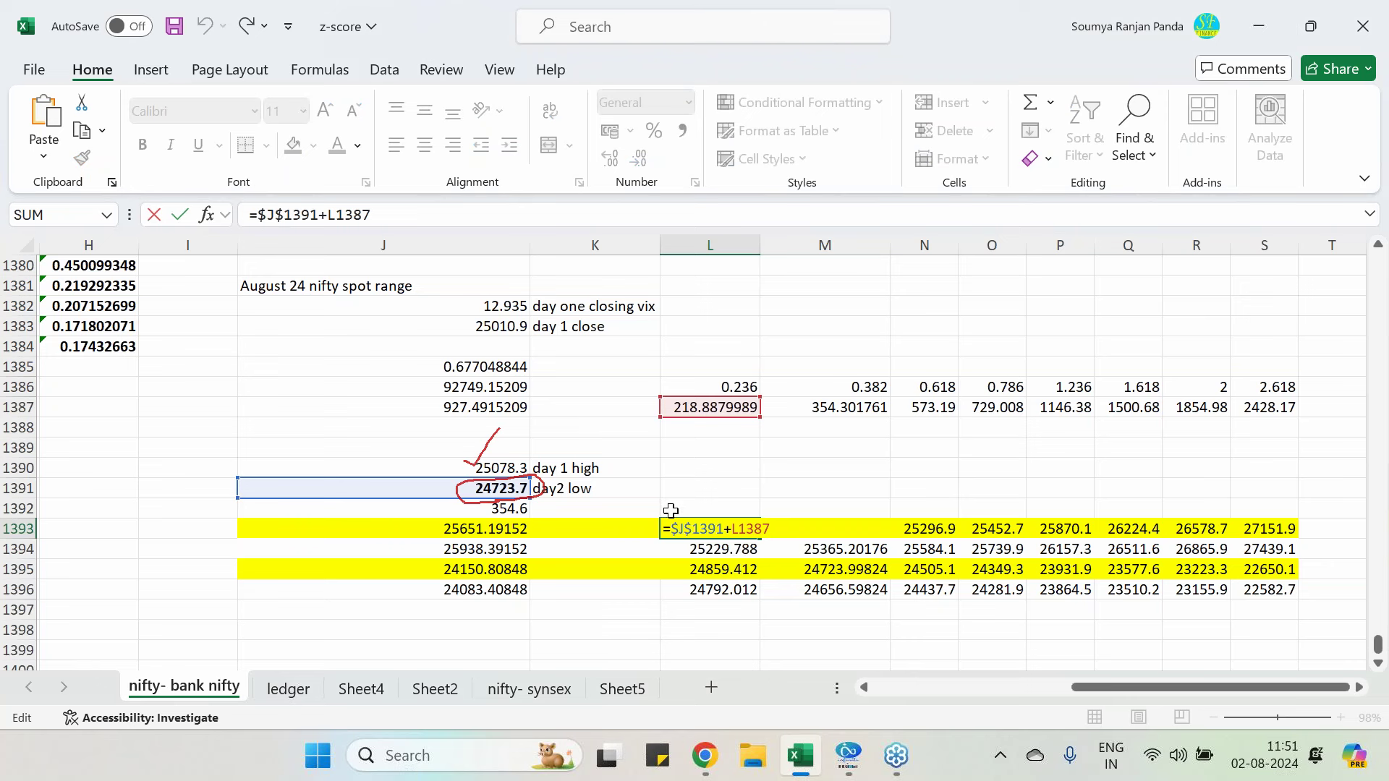
{"action": "key", "text": "ctrl+Return"}
{"action": "left_click", "coordinate": [844, 531]}
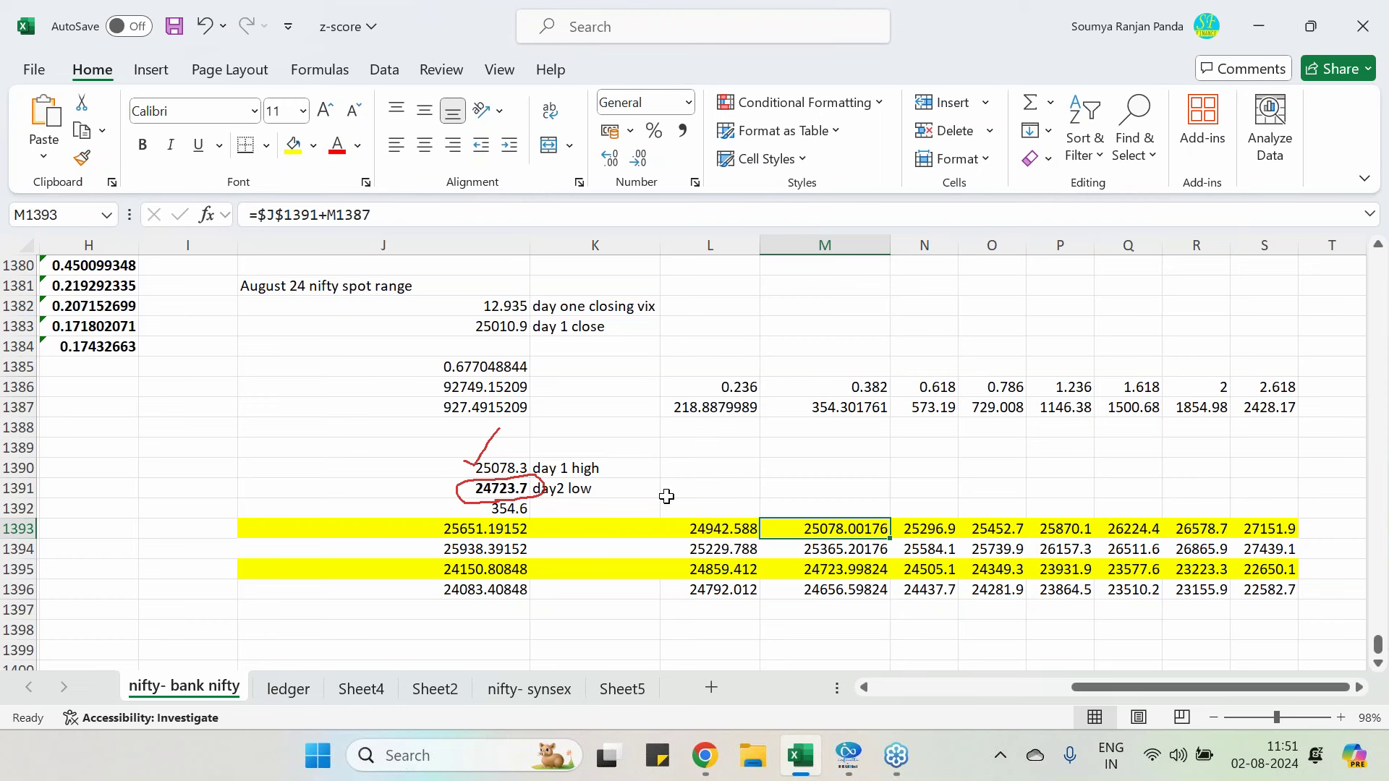
{"action": "left_click", "coordinate": [942, 535]}
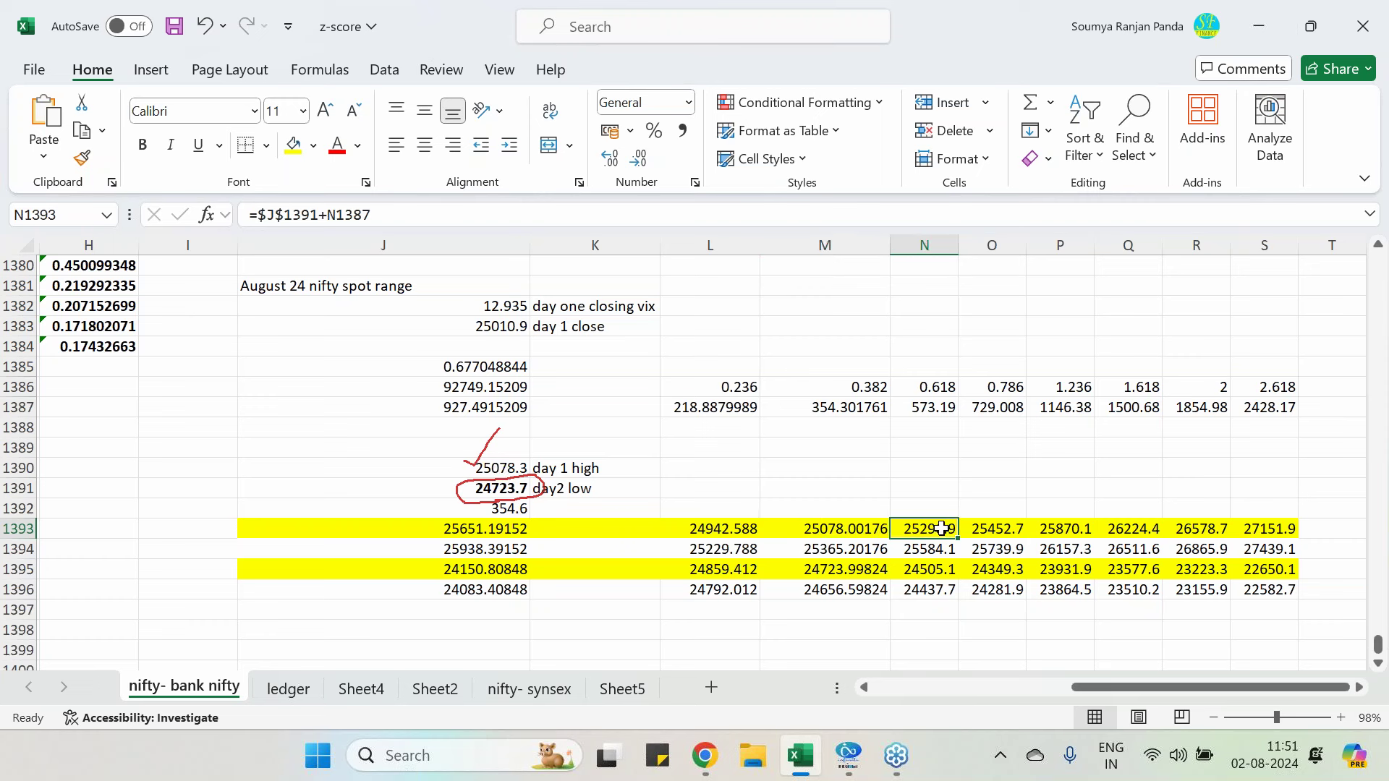
{"action": "left_click", "coordinate": [1020, 531]}
{"action": "double_click", "coordinate": [507, 531]}
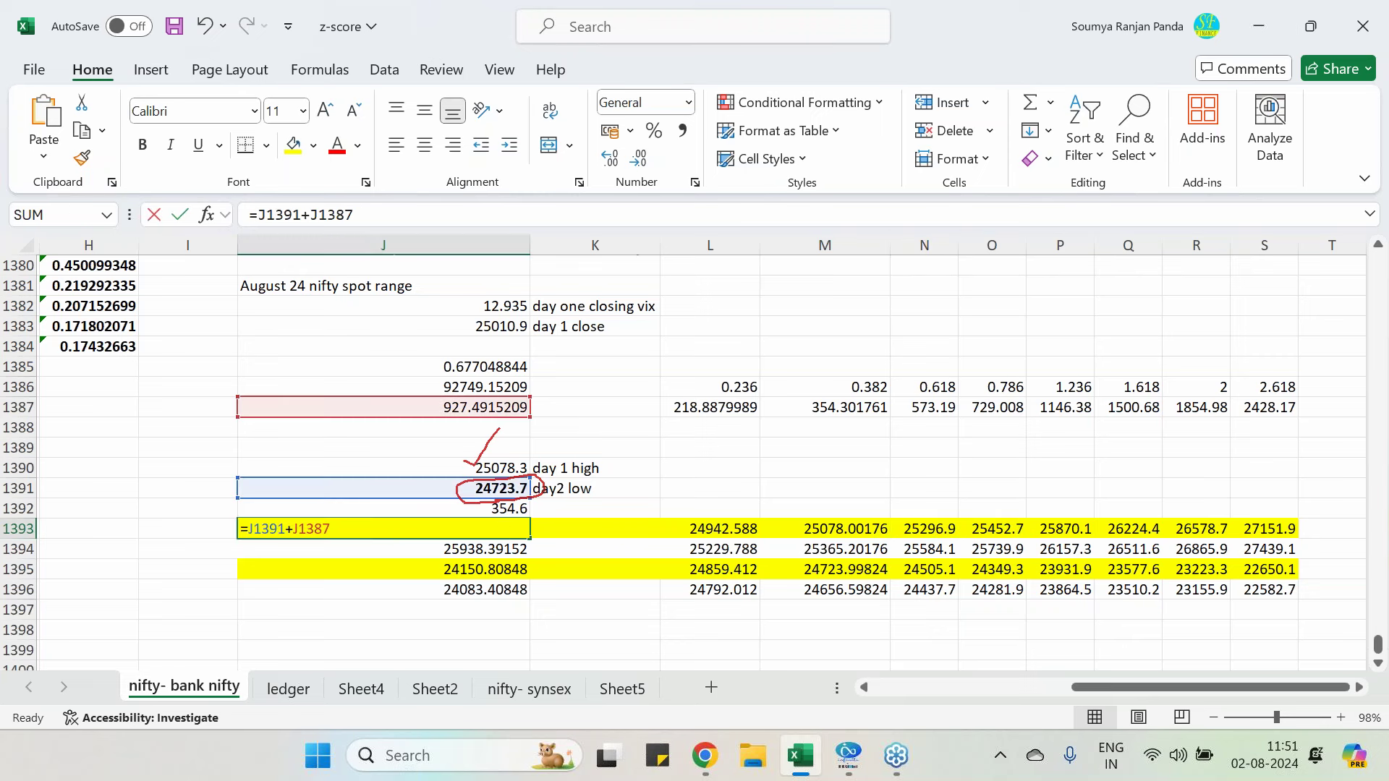
{"action": "key", "text": "Escape"}
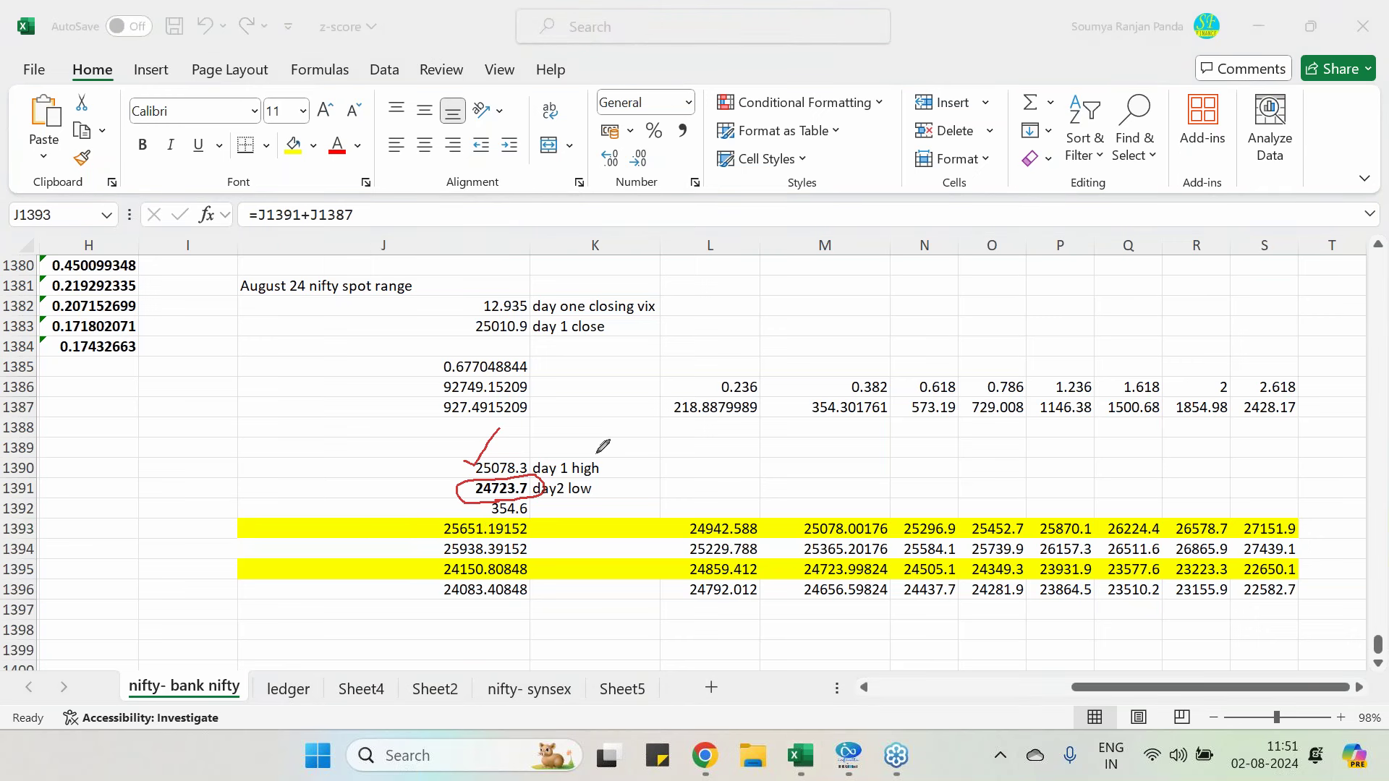
{"action": "left_click_drag", "start_coordinate": [441, 415], "coordinate": [478, 414]}
{"action": "left_click_drag", "start_coordinate": [513, 449], "coordinate": [533, 432]}
{"action": "double_click", "coordinate": [724, 571]}
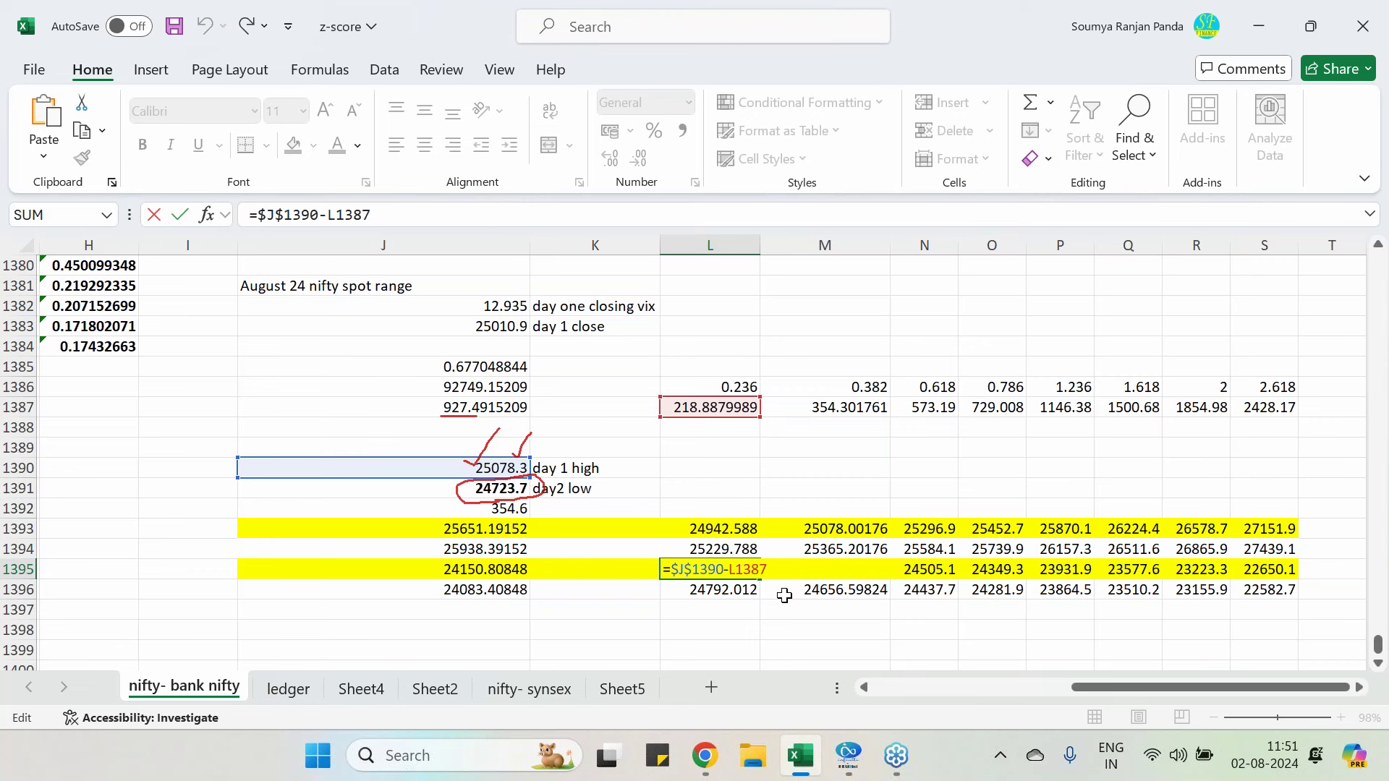
{"action": "key", "text": "Escape"}
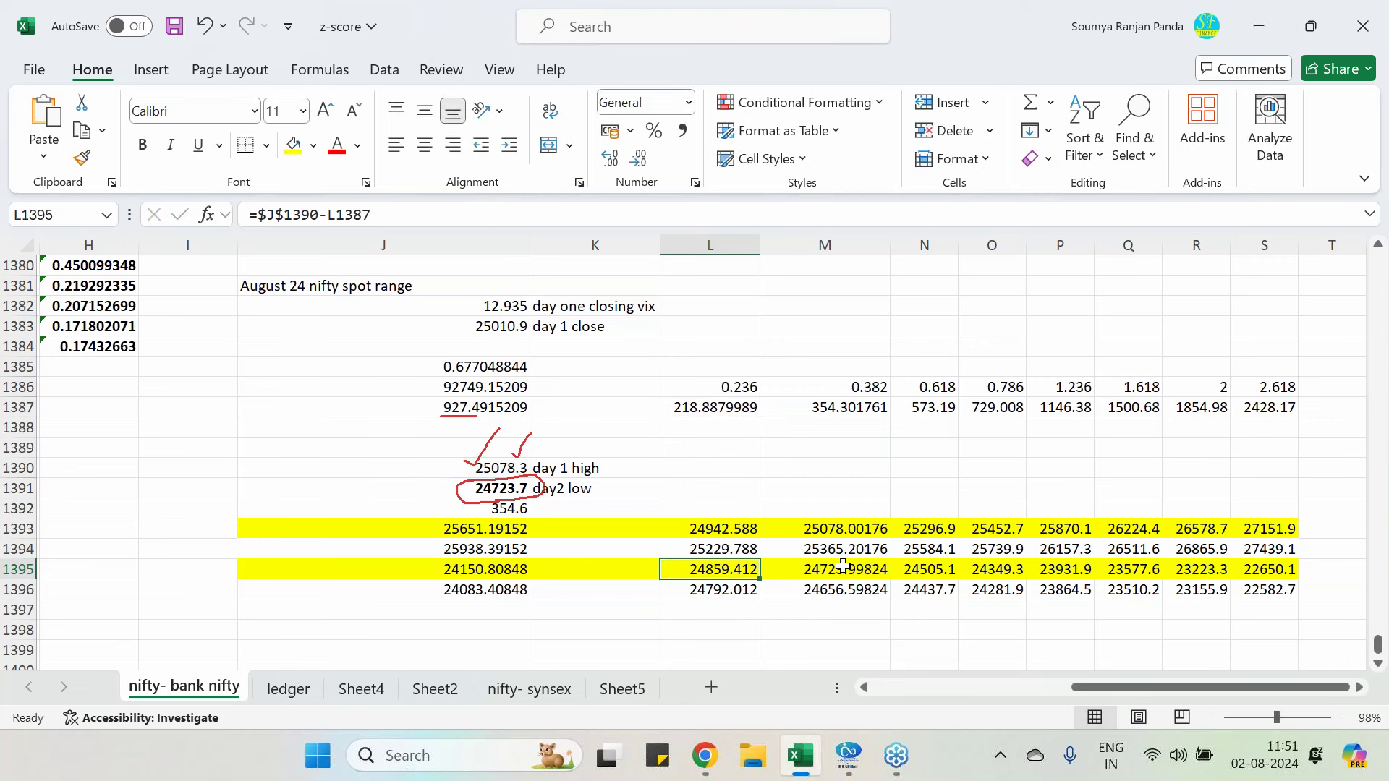
{"action": "double_click", "coordinate": [839, 569]}
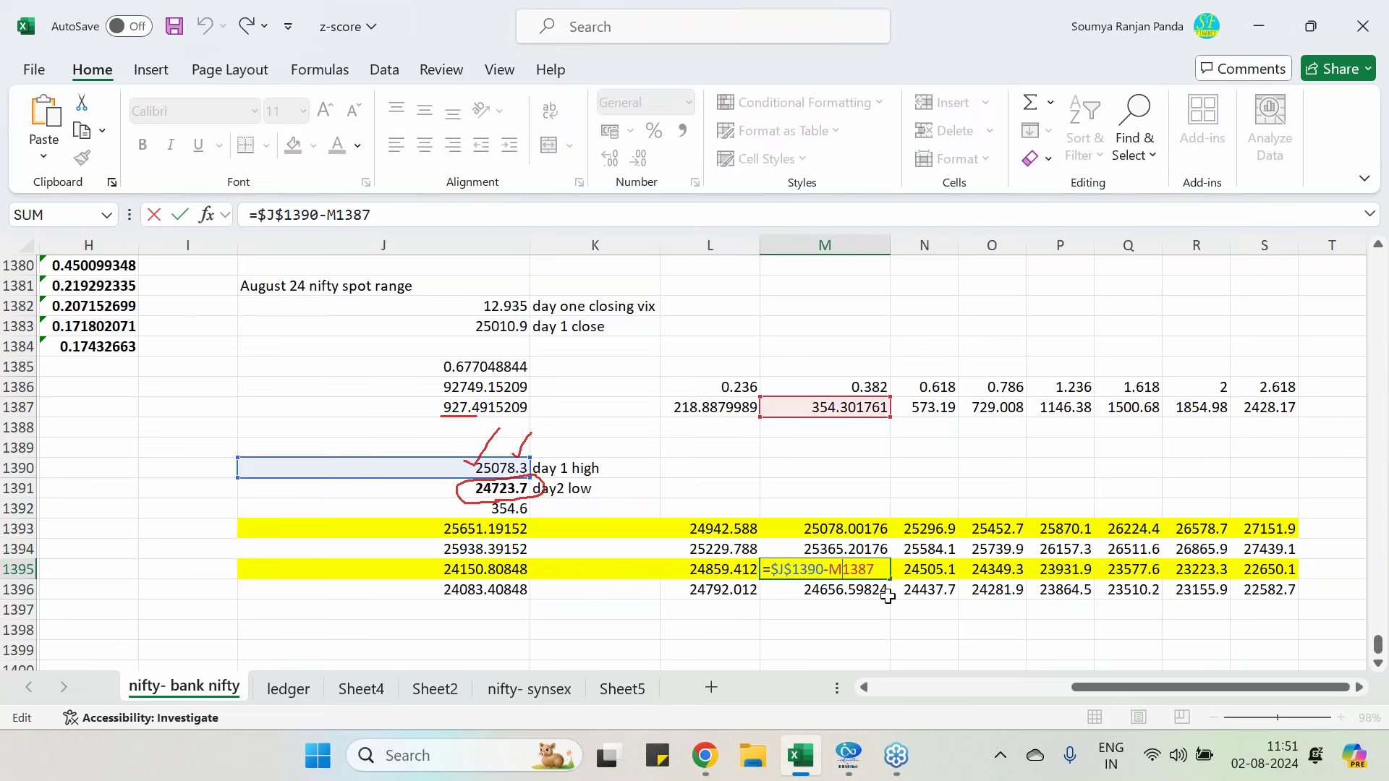
{"action": "key", "text": "Escape"}
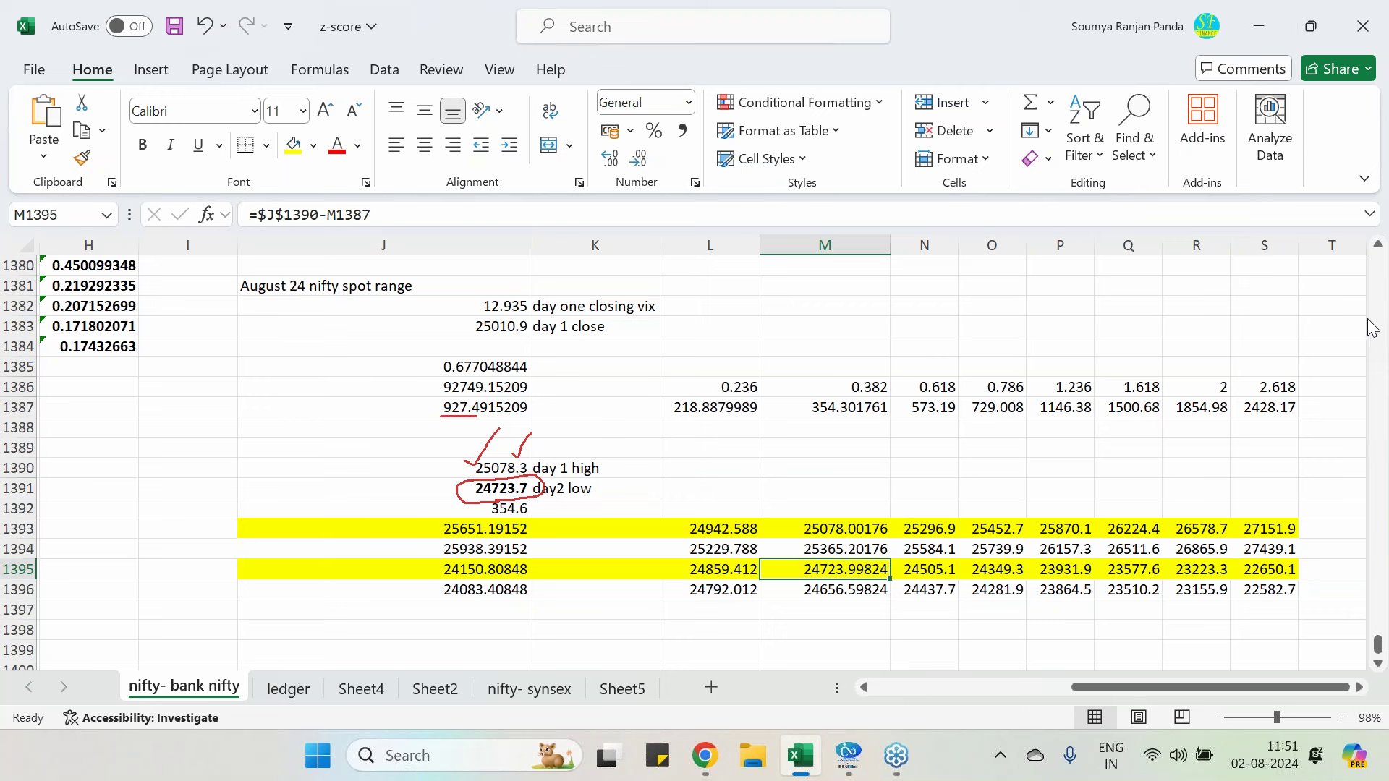
{"action": "key", "text": "Escape"}
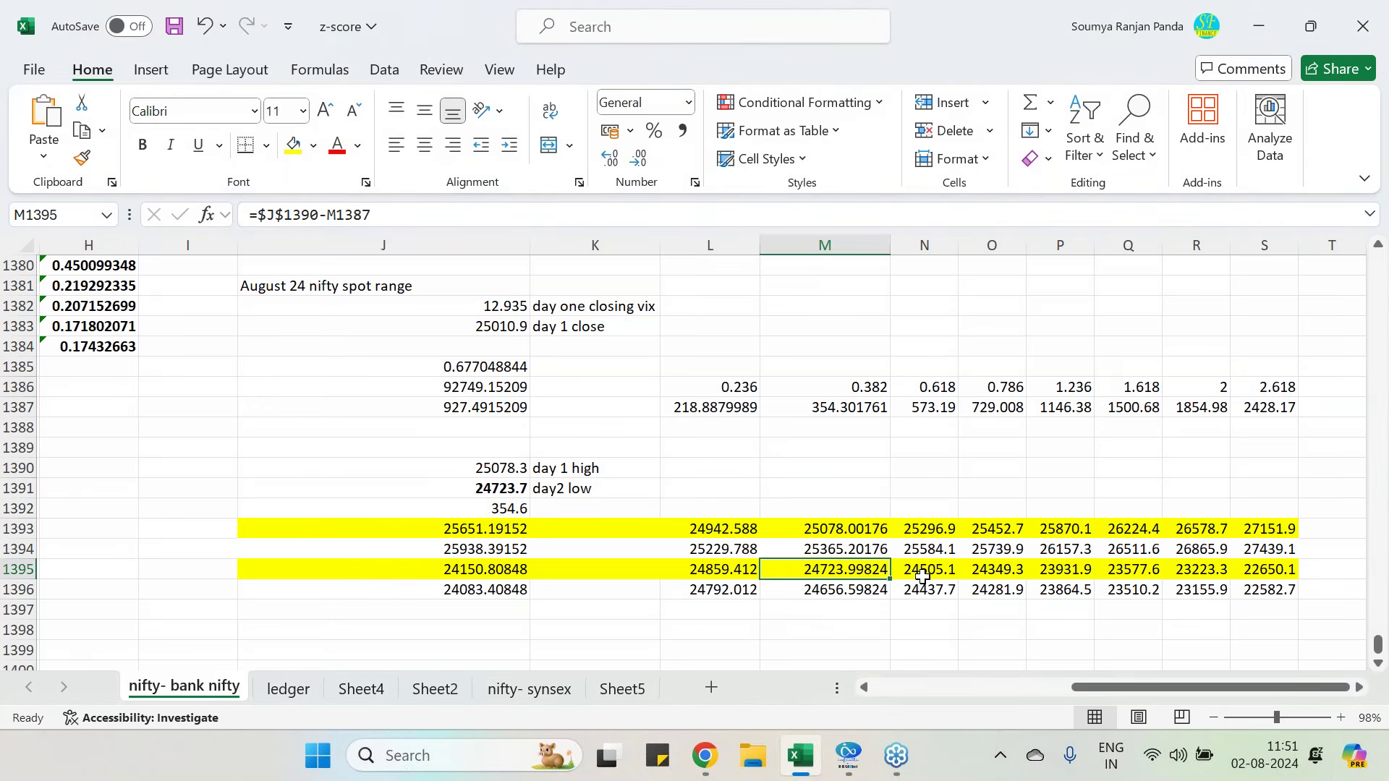
{"action": "left_click", "coordinate": [924, 574]}
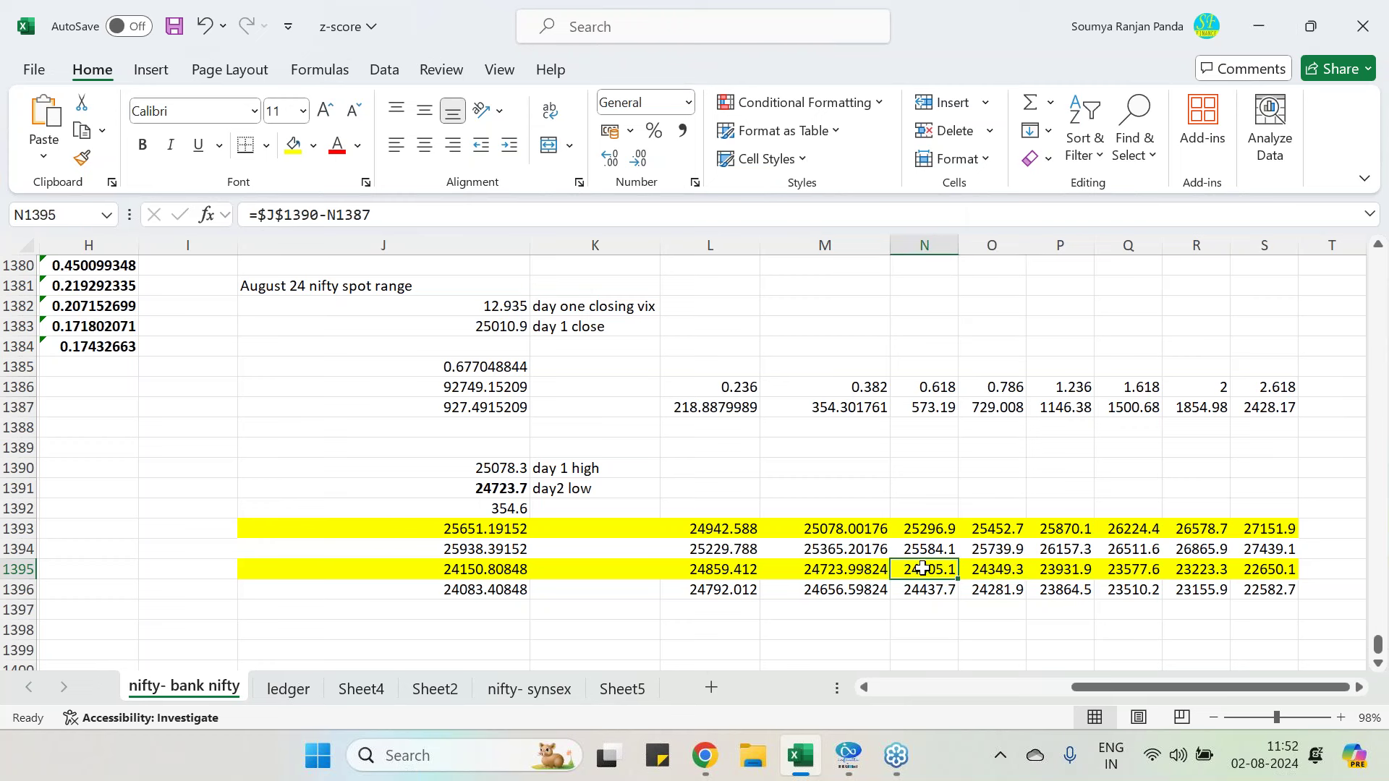
{"action": "left_click", "coordinate": [990, 569]}
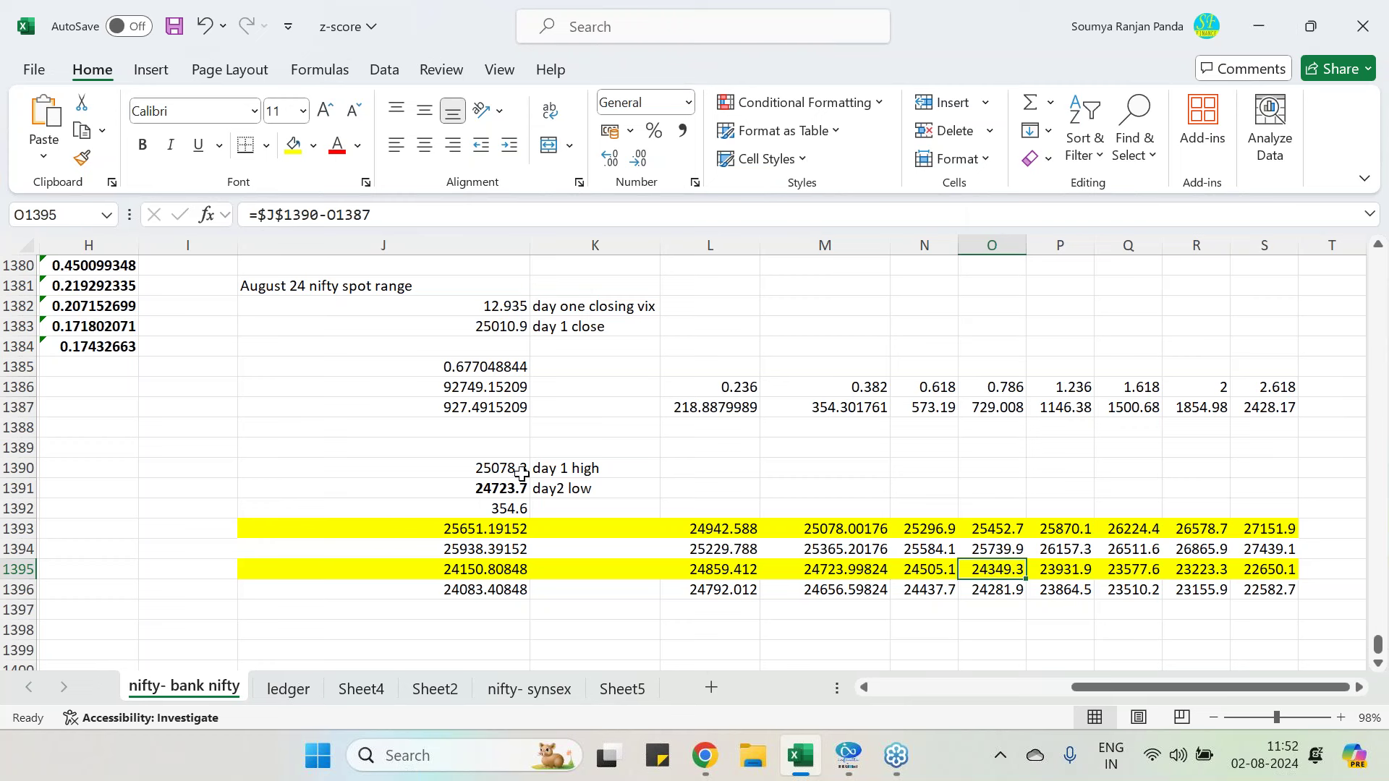
{"action": "left_click", "coordinate": [474, 410]}
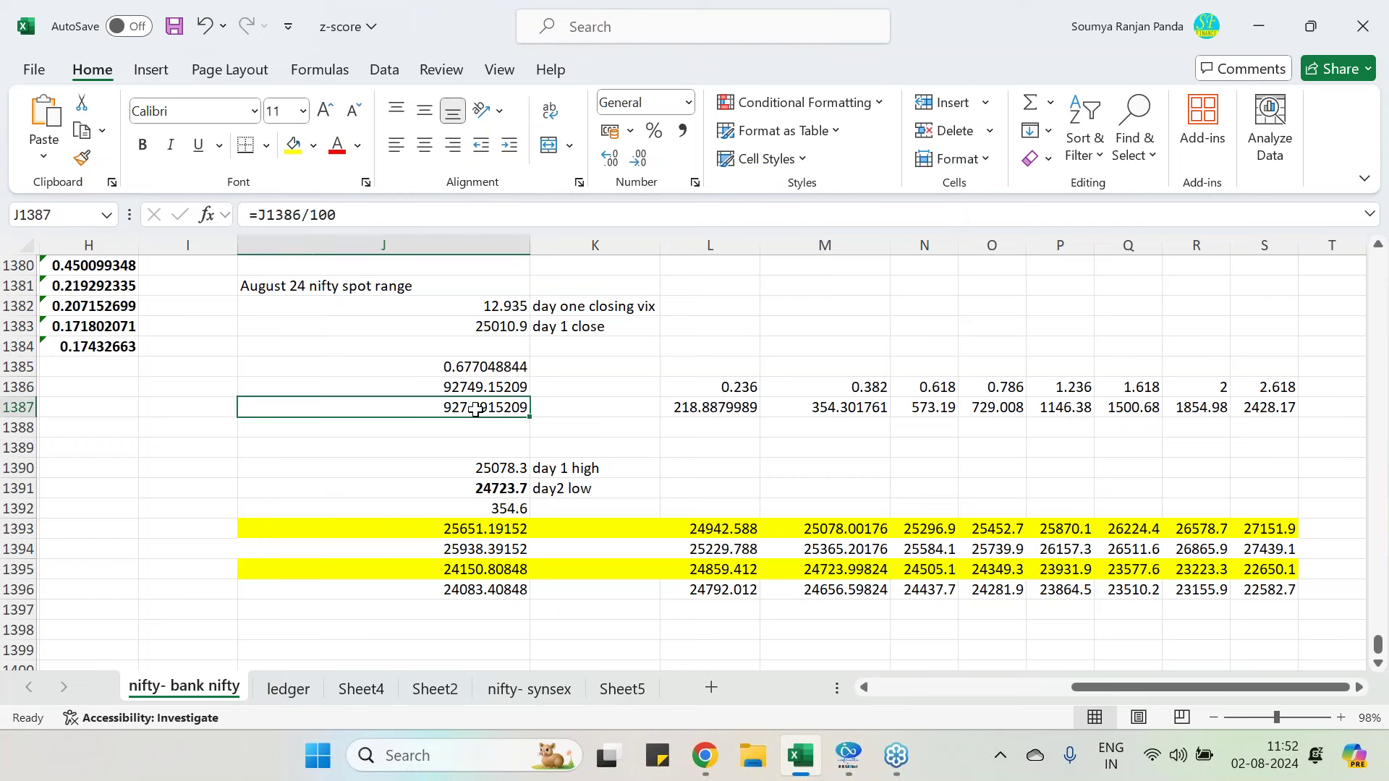
{"action": "left_click", "coordinate": [507, 571]}
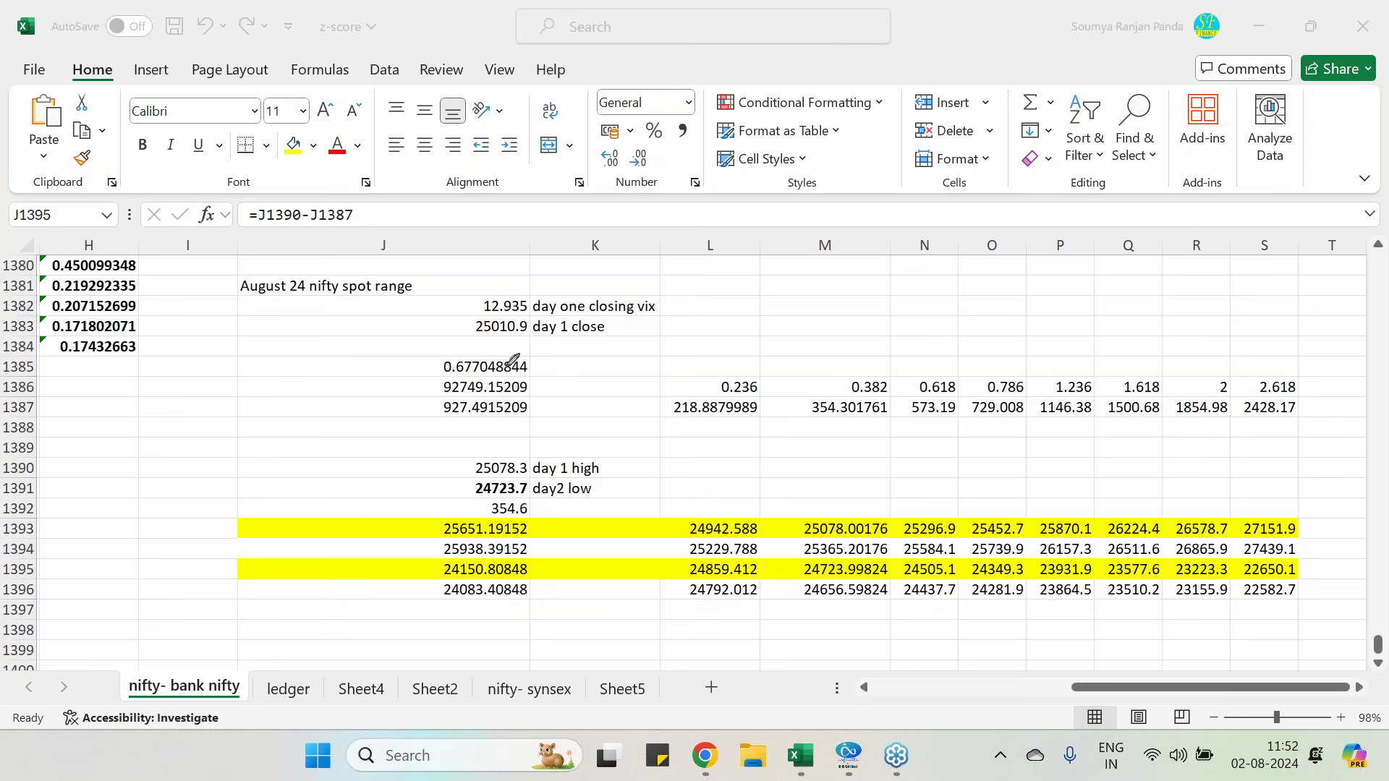
- In red, underline 25010.9, tick 24942.588, and underline row 1395 levels 24859.412 through 24349.3
{"action": "left_click_drag", "start_coordinate": [483, 336], "coordinate": [522, 332]}
{"action": "left_click_drag", "start_coordinate": [709, 512], "coordinate": [741, 477]}
{"action": "left_click_drag", "start_coordinate": [431, 514], "coordinate": [469, 486]}
{"action": "left_click_drag", "start_coordinate": [765, 570], "coordinate": [800, 578]}
{"action": "left_click_drag", "start_coordinate": [839, 577], "coordinate": [865, 576]}
{"action": "left_click_drag", "start_coordinate": [700, 580], "coordinate": [747, 577]}
{"action": "left_click_drag", "start_coordinate": [905, 577], "coordinate": [1008, 573]}
{"action": "mouse_move", "coordinate": [526, 575]}
{"action": "left_mouse_down"}
{"action": "mouse_move", "coordinate": [512, 577]}
{"action": "mouse_move", "coordinate": [533, 571]}
{"action": "left_mouse_up"}
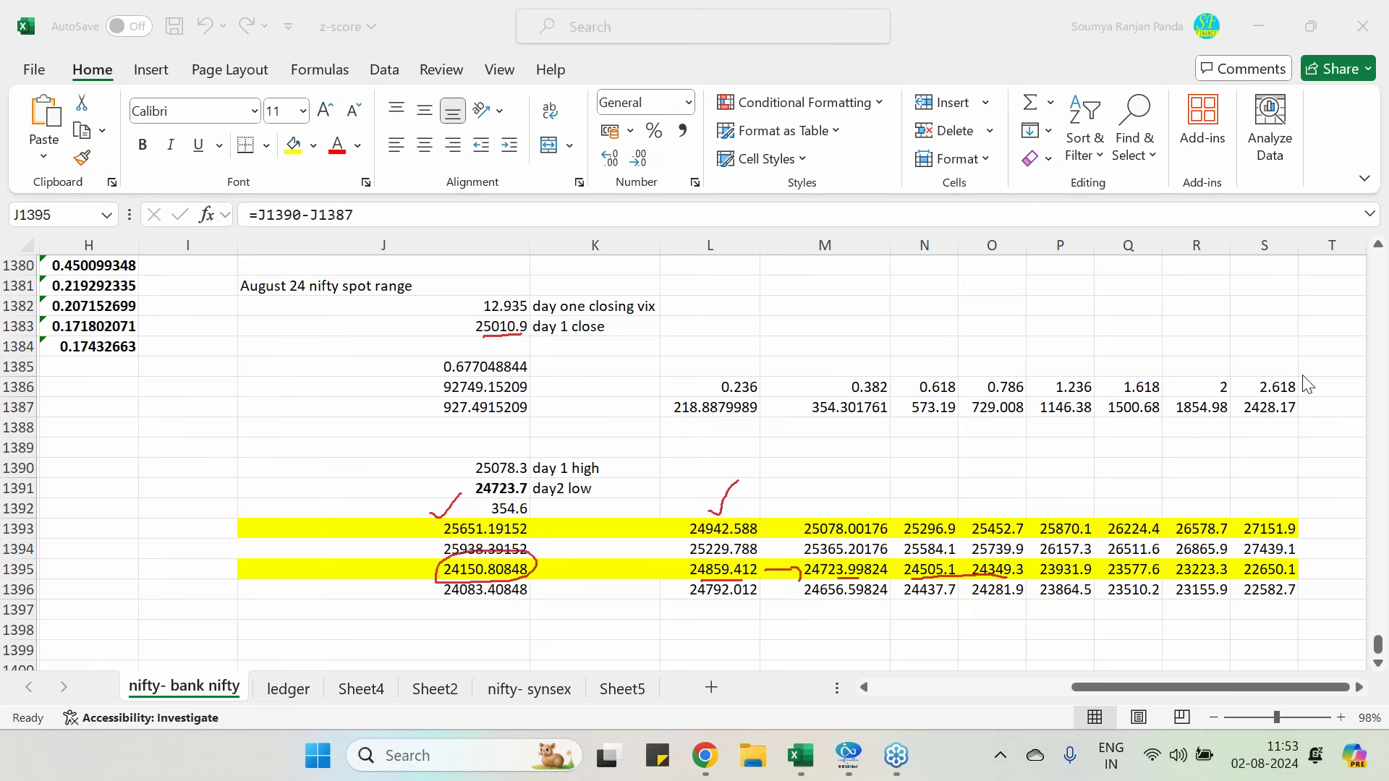
- Re-tick the levels and circle 354.6 in red, then erase all ink and minimize Excel
{"action": "key", "text": "Escape"}
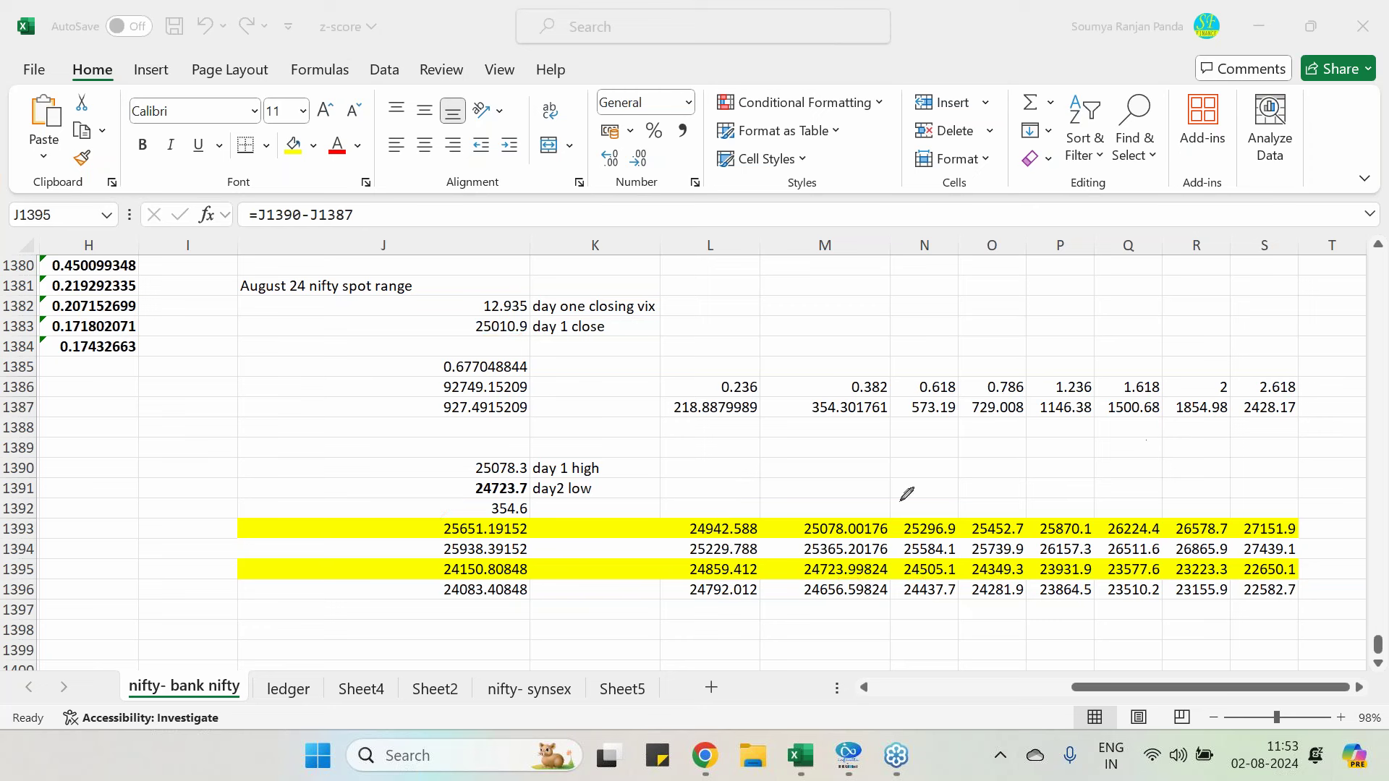
{"action": "left_click_drag", "start_coordinate": [455, 488], "coordinate": [474, 458]}
{"action": "left_click_drag", "start_coordinate": [525, 497], "coordinate": [499, 513]}
{"action": "left_click_drag", "start_coordinate": [719, 515], "coordinate": [726, 520]}
{"action": "left_click_drag", "start_coordinate": [725, 519], "coordinate": [743, 495]}
{"action": "left_click_drag", "start_coordinate": [512, 447], "coordinate": [543, 423]}
{"action": "left_click_drag", "start_coordinate": [664, 560], "coordinate": [680, 553]}
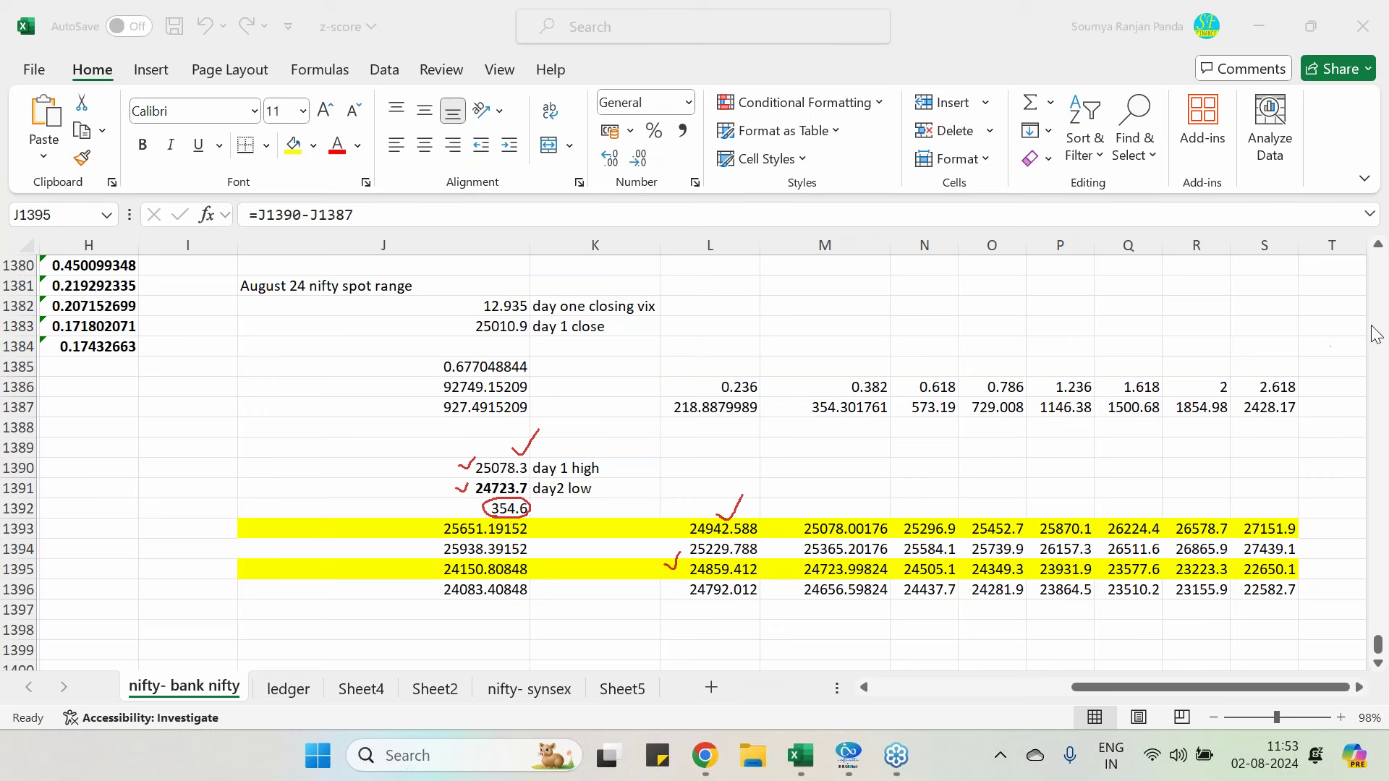
{"action": "key", "text": "Escape"}
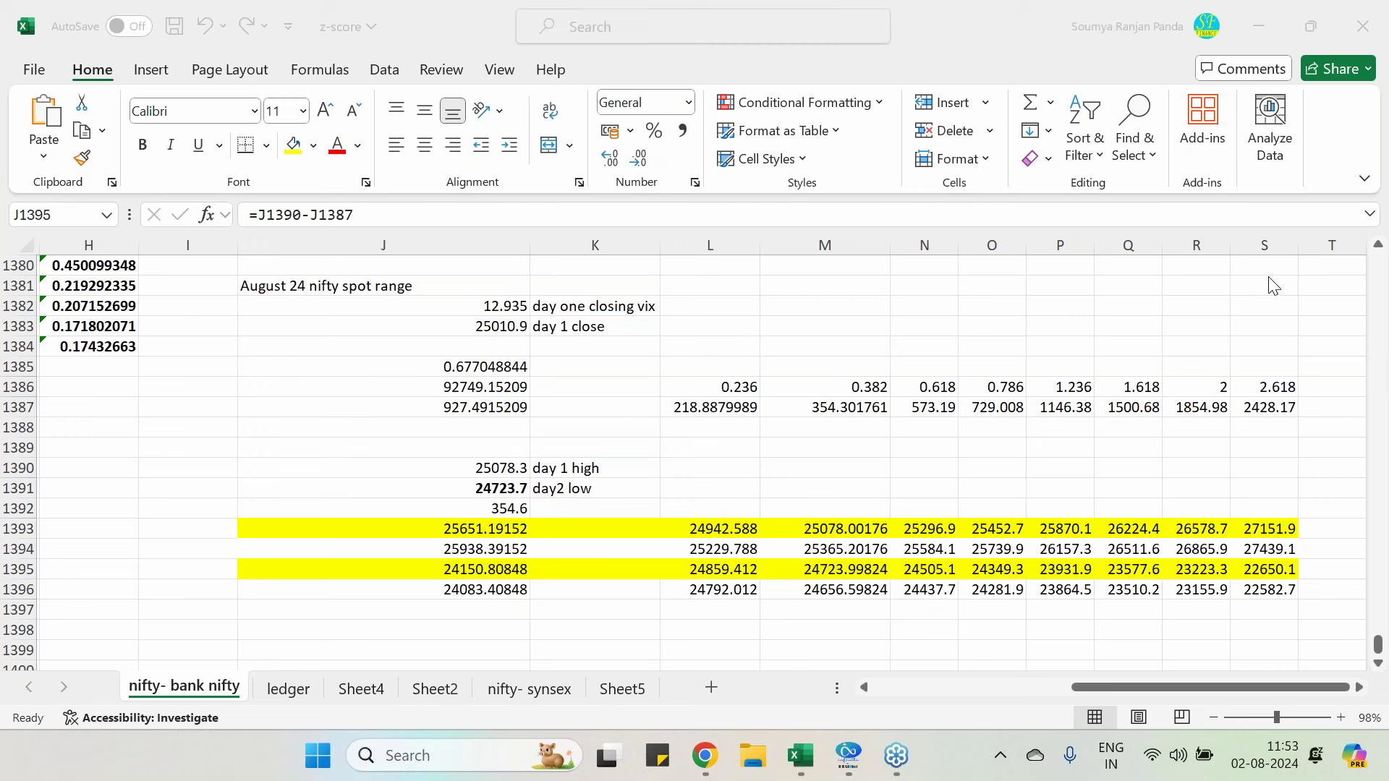
{"action": "left_click", "coordinate": [1255, 27]}
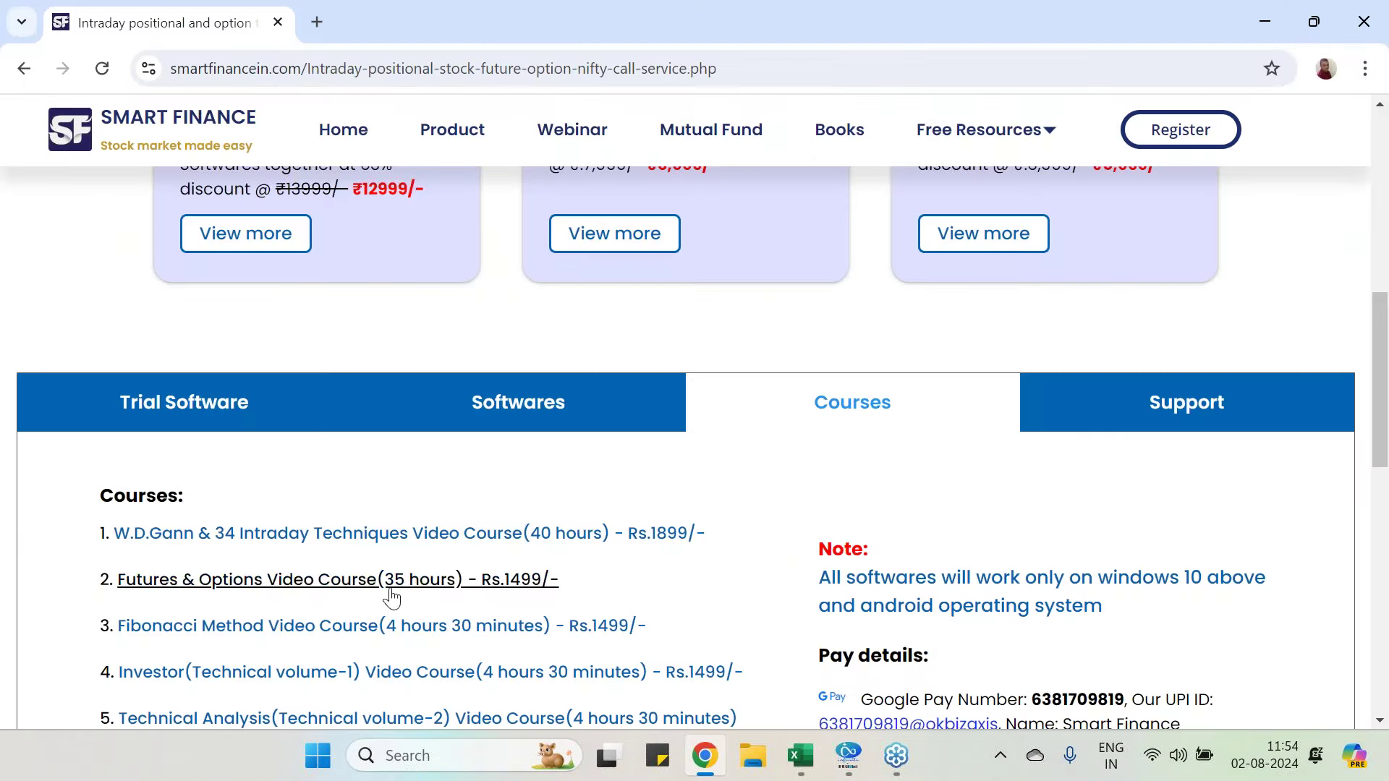
- Show Smart Finance's yearly software prices, then minimize Chrome to the desktop
{"action": "left_click", "coordinate": [474, 403]}
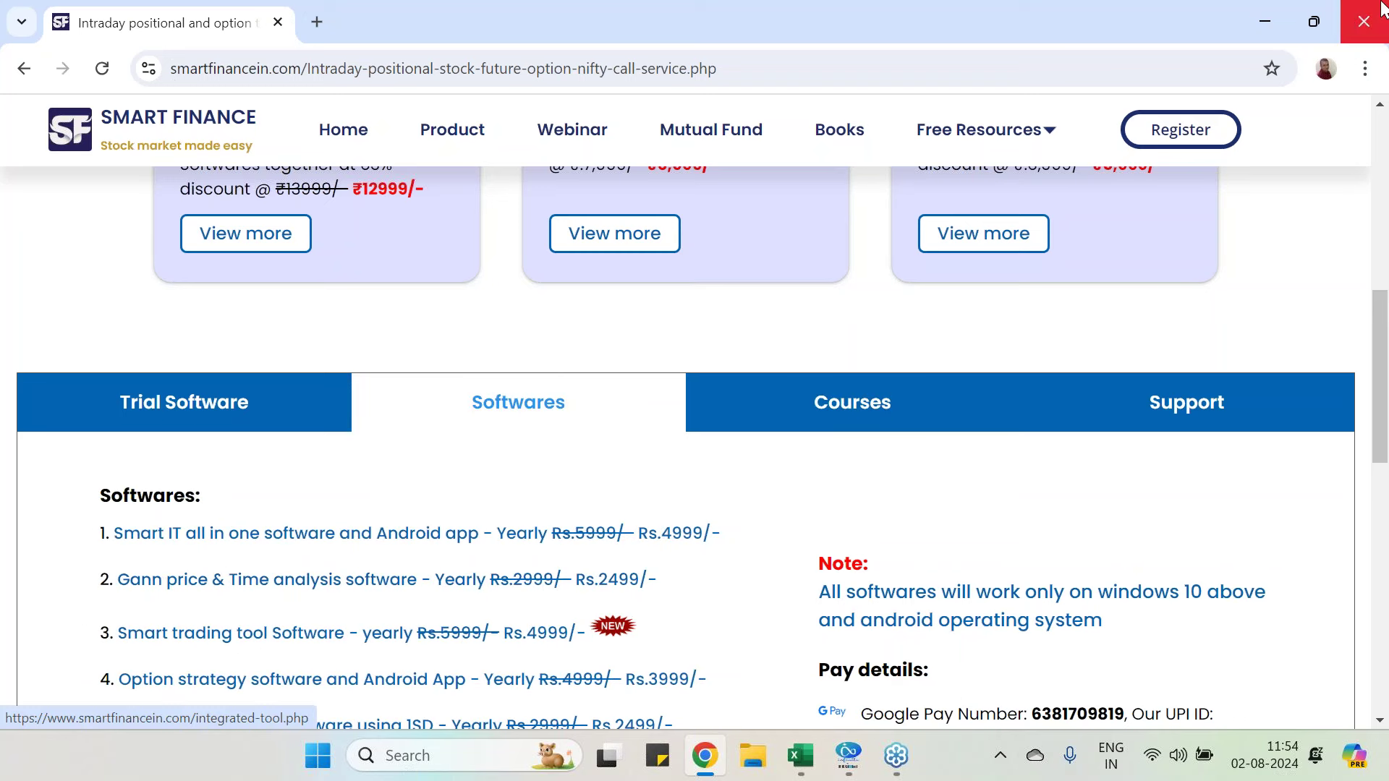
{"action": "left_click", "coordinate": [1265, 21]}
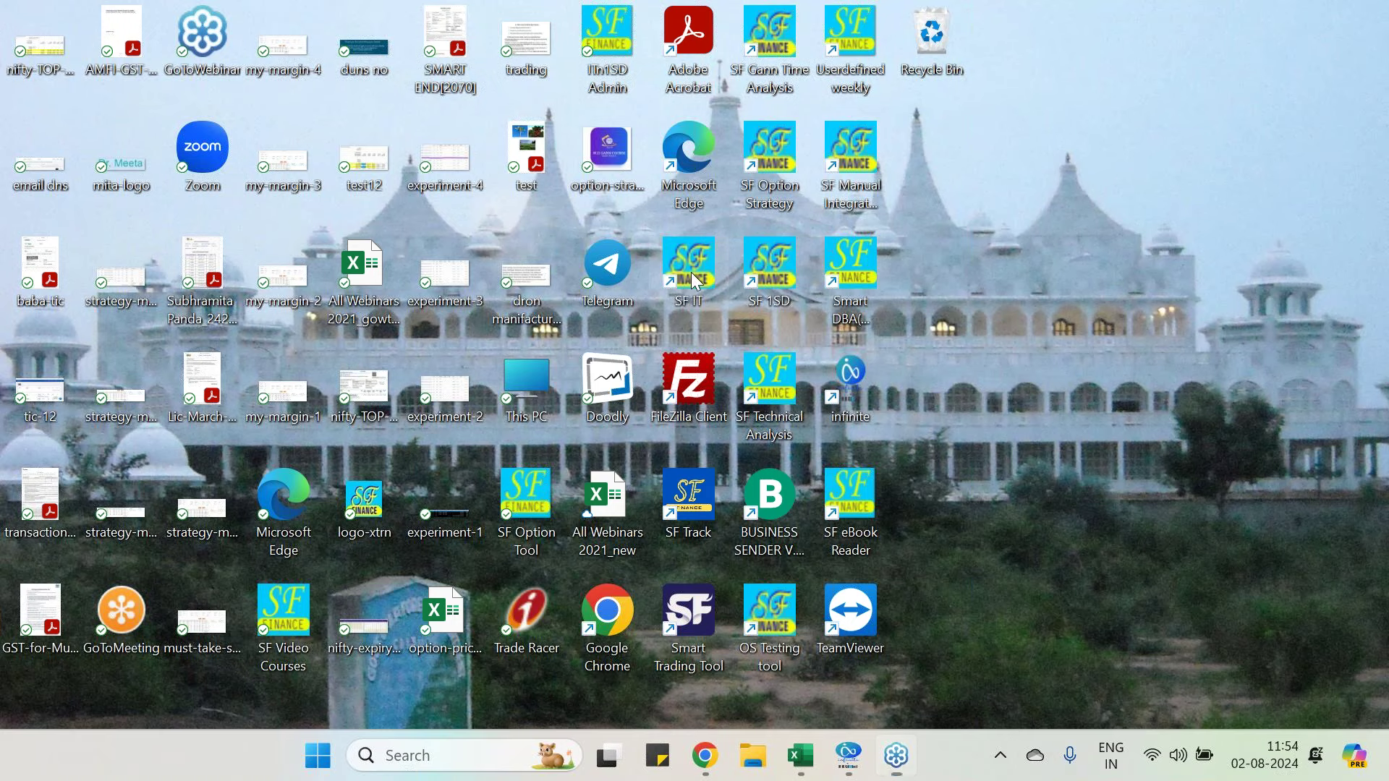
- Launch SF Integrated Tool and log in with the saved credentials
{"action": "double_click", "coordinate": [691, 272]}
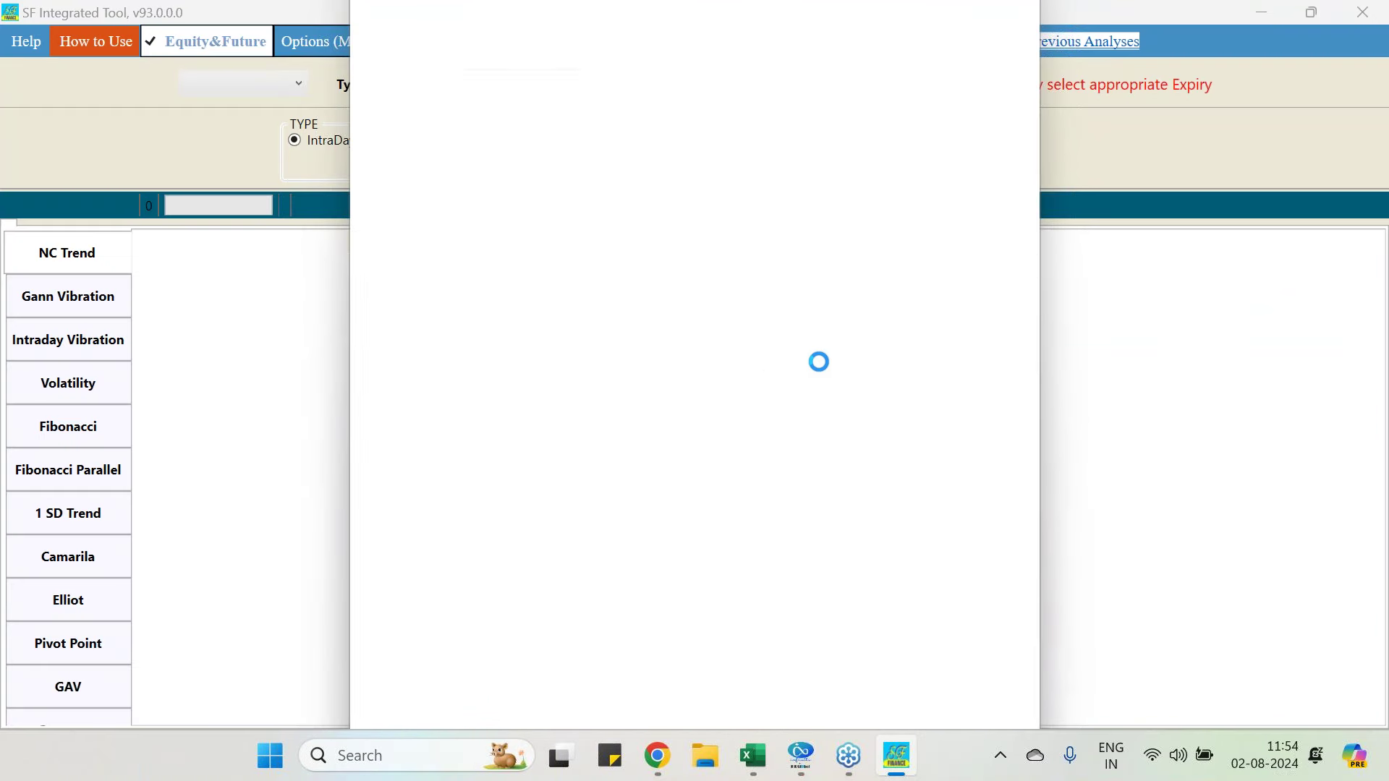
{"action": "left_click", "coordinate": [769, 172]}
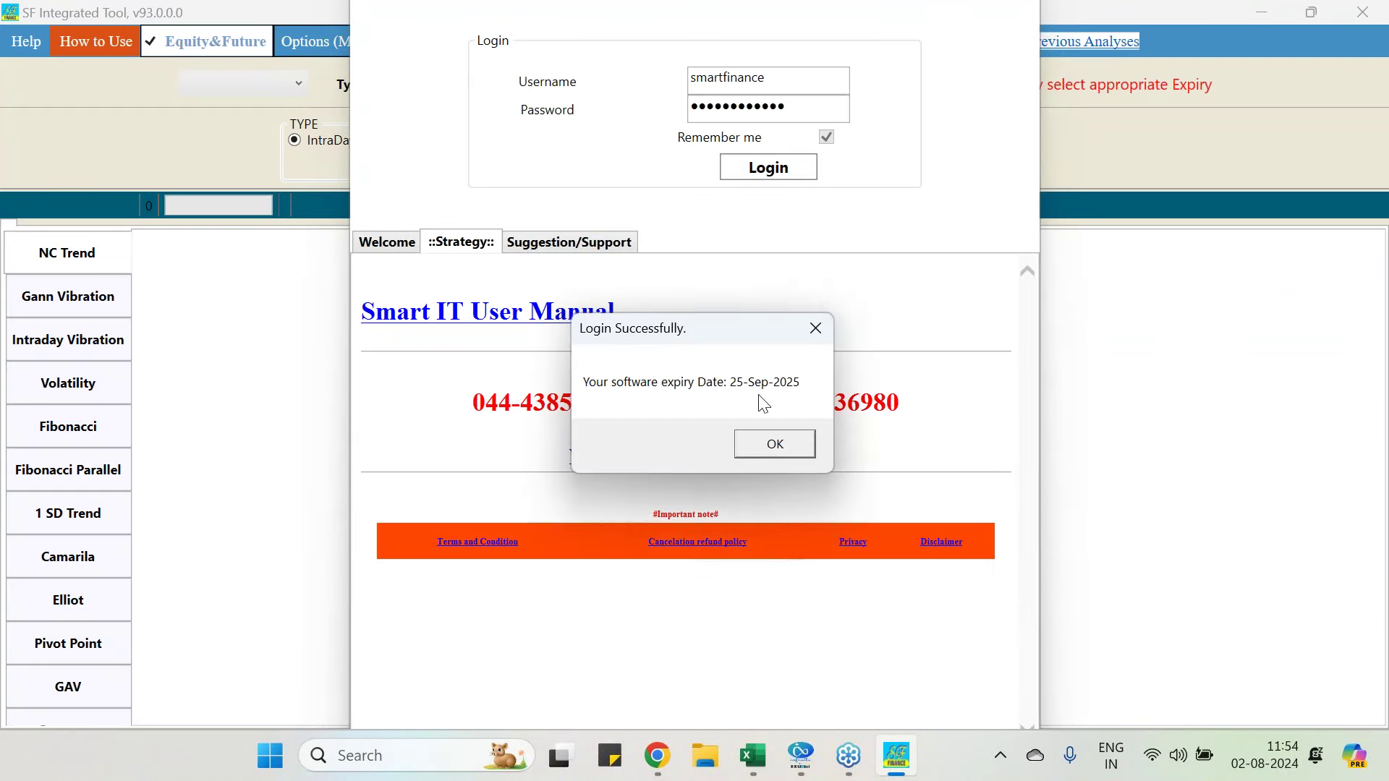
{"action": "left_click", "coordinate": [774, 443]}
{"action": "left_click", "coordinate": [999, 141]}
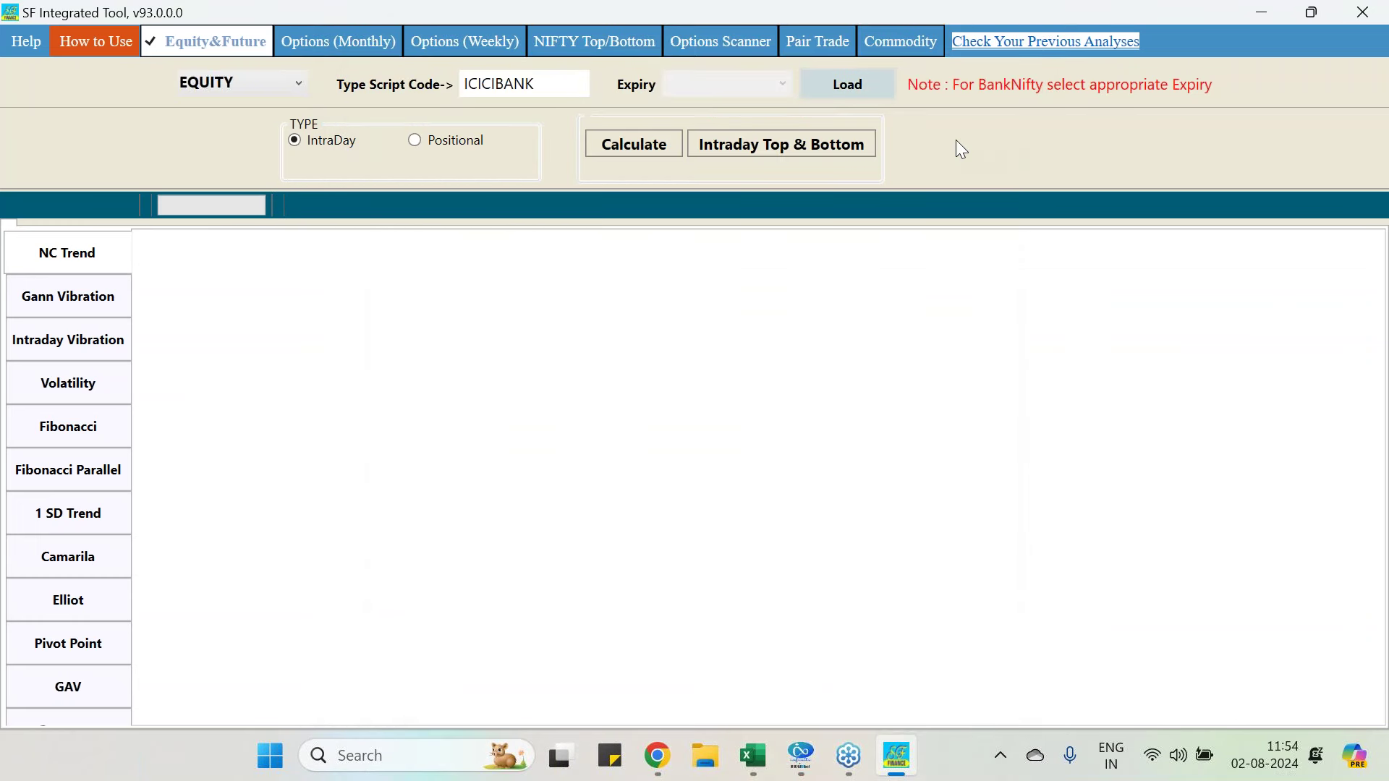
- Load NIFTY index futures for 29AUG2024 and view the NC Trend and intraday vibration levels
{"action": "left_click", "coordinate": [242, 96]}
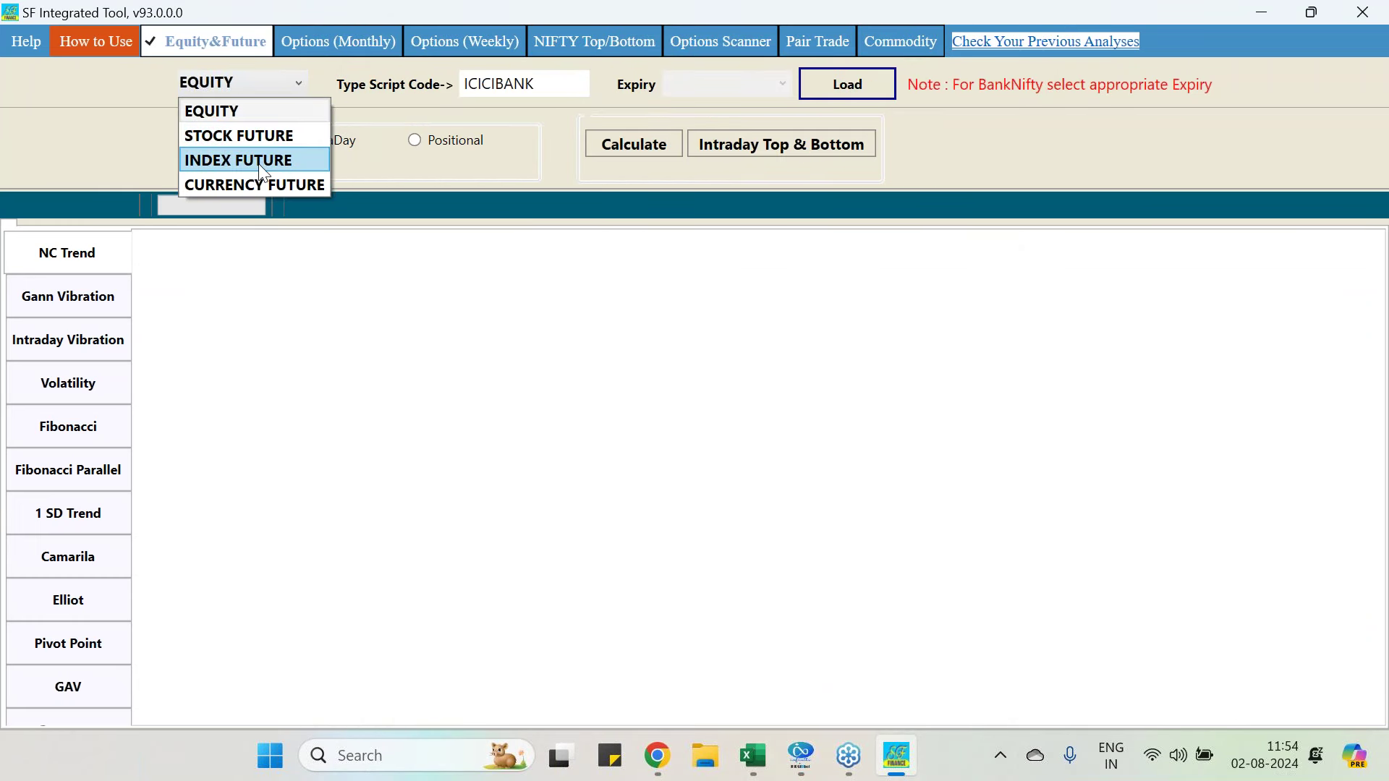
{"action": "left_click", "coordinate": [289, 160]}
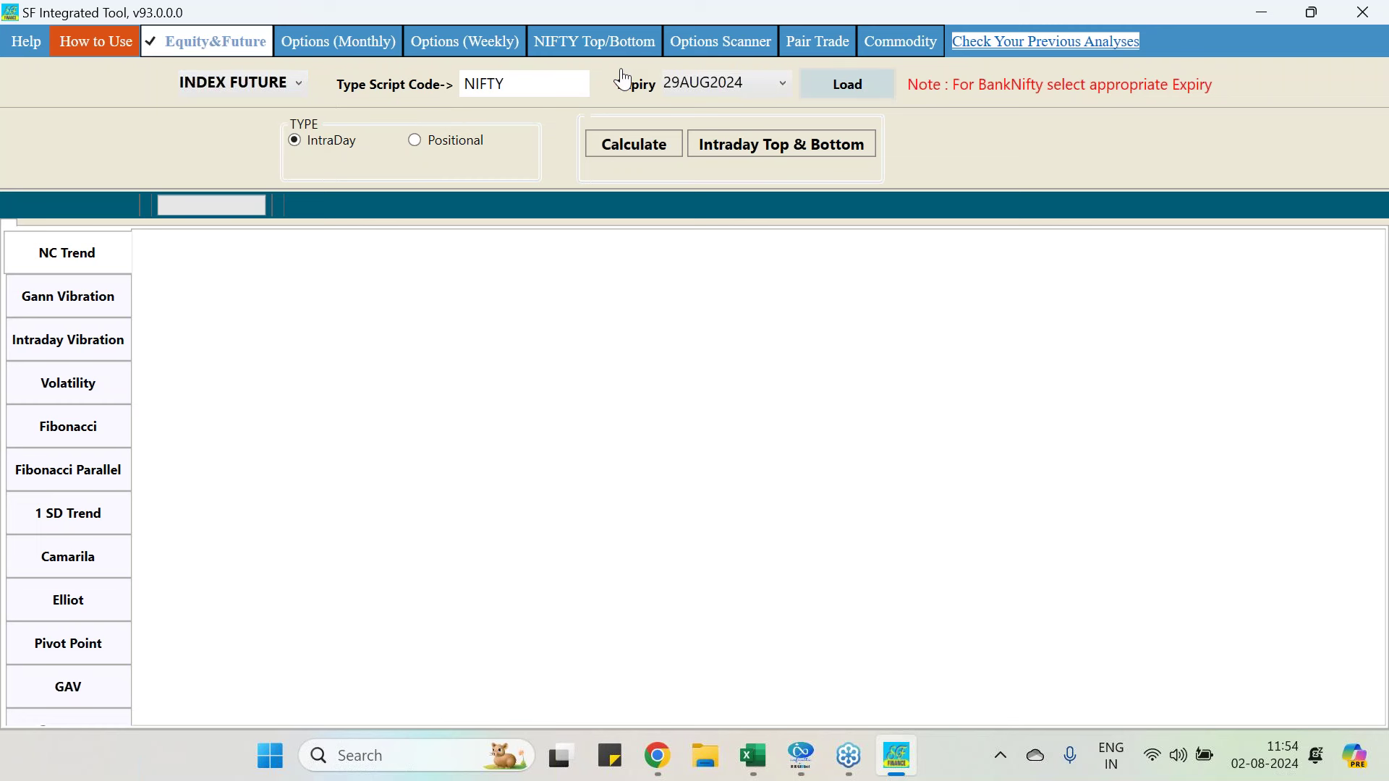
{"action": "left_click", "coordinate": [573, 48]}
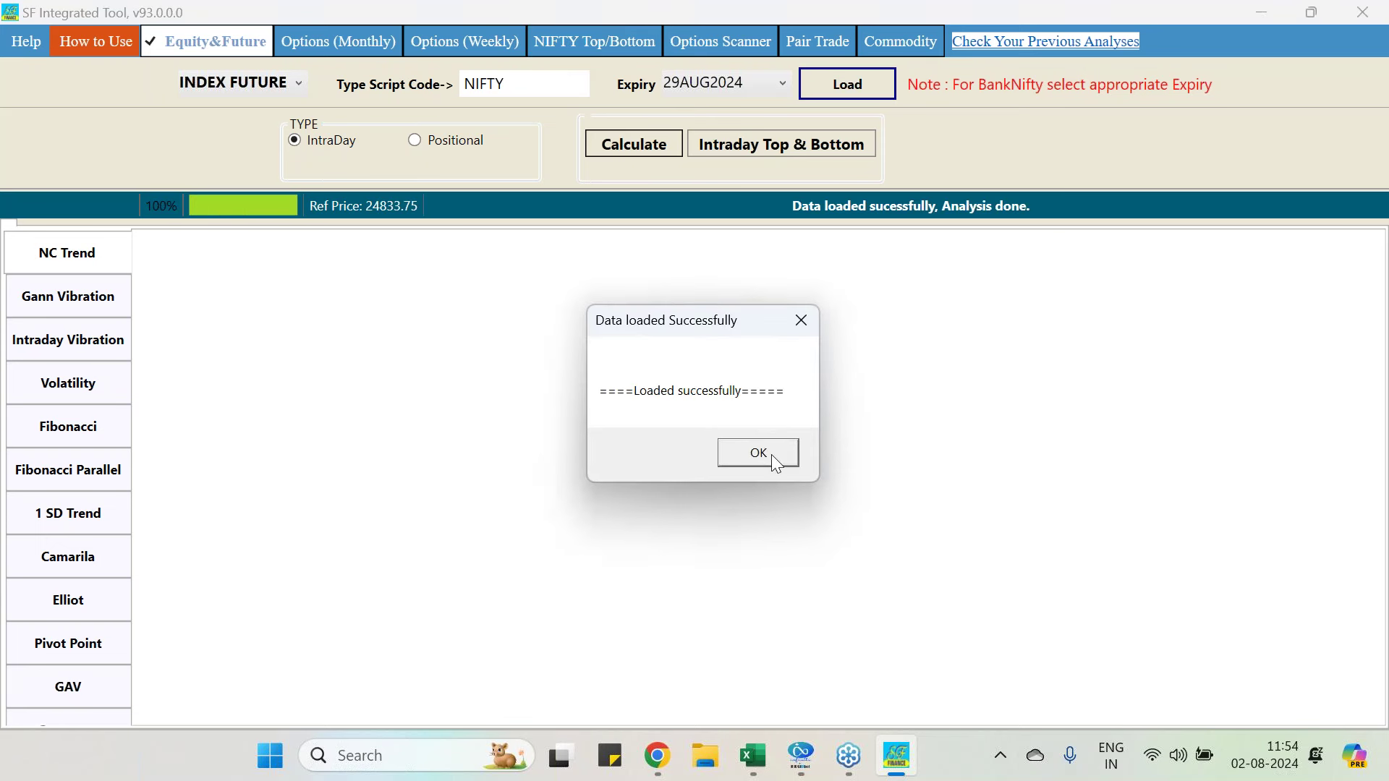
{"action": "left_click", "coordinate": [764, 454]}
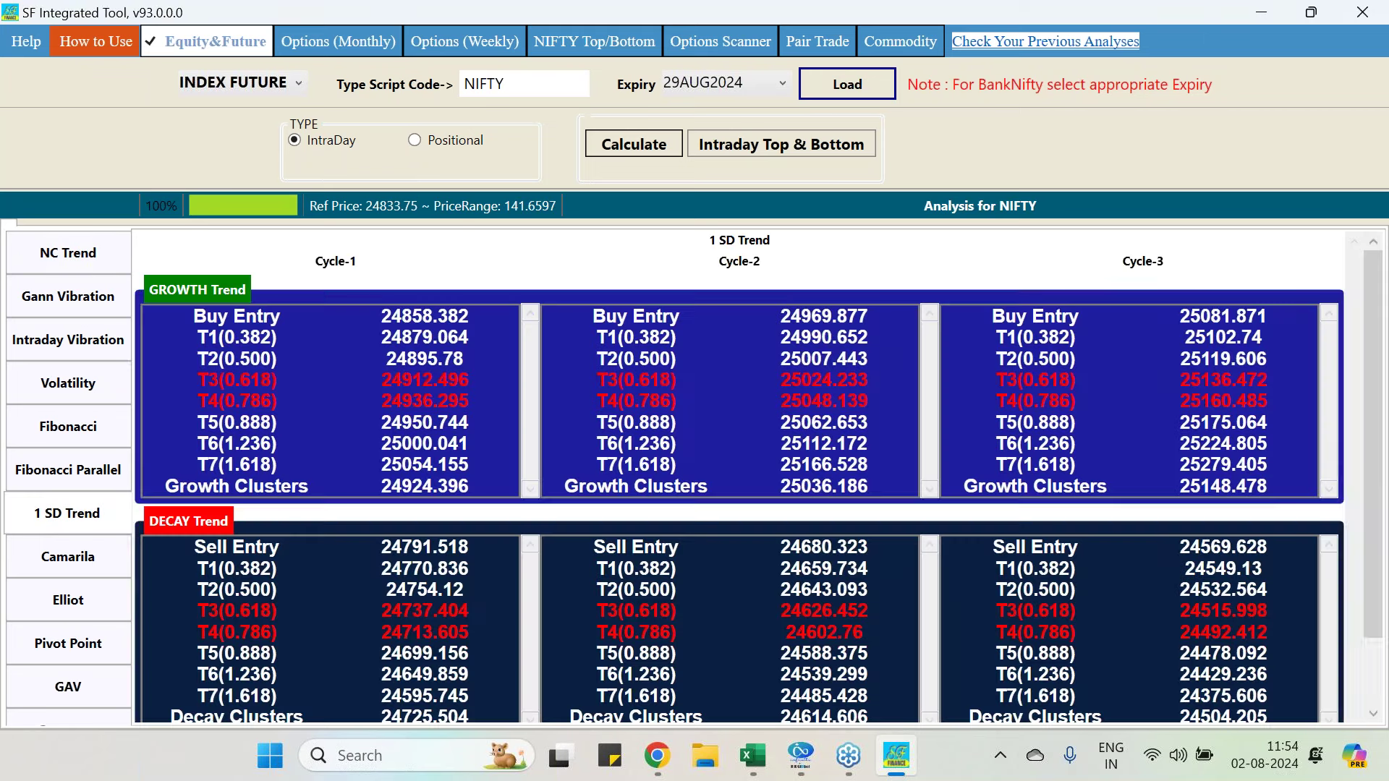
{"action": "left_click", "coordinate": [73, 260]}
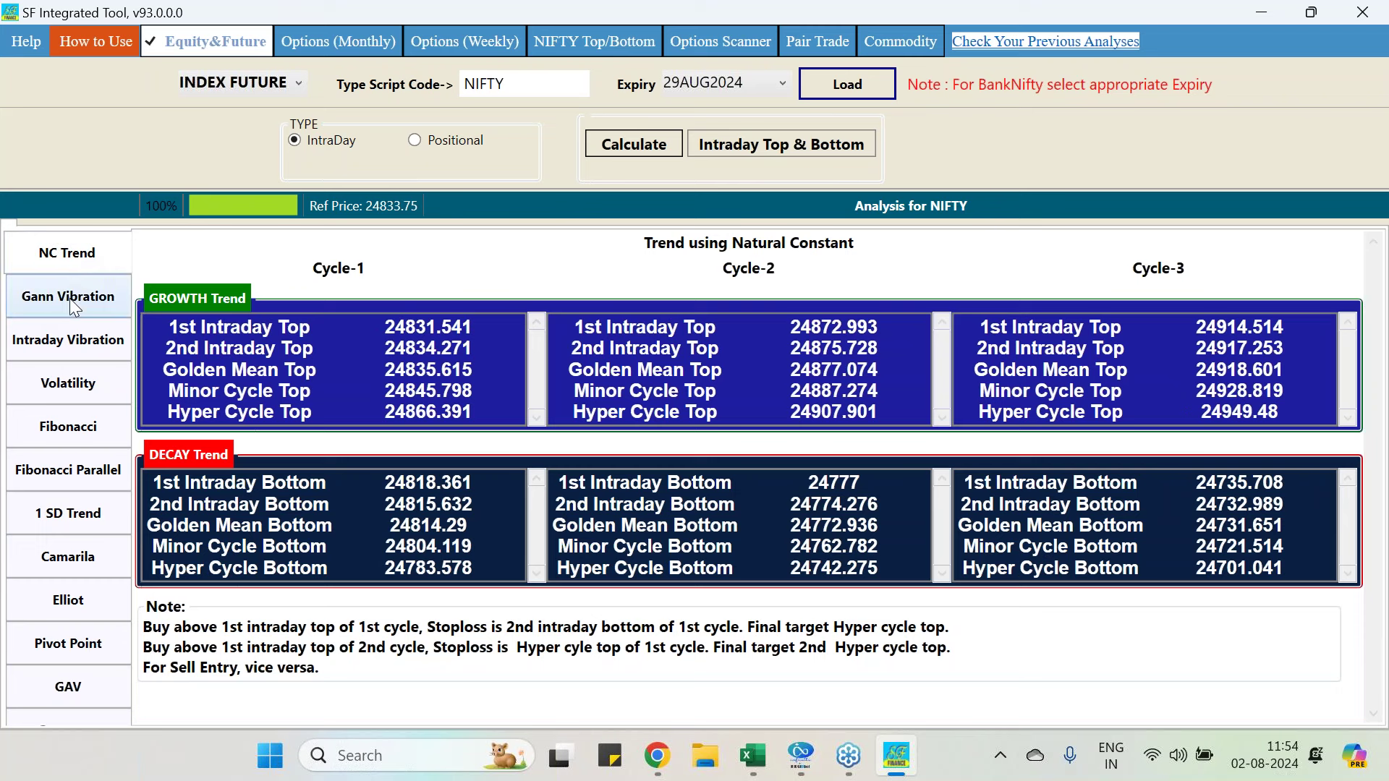
{"action": "left_click", "coordinate": [75, 343]}
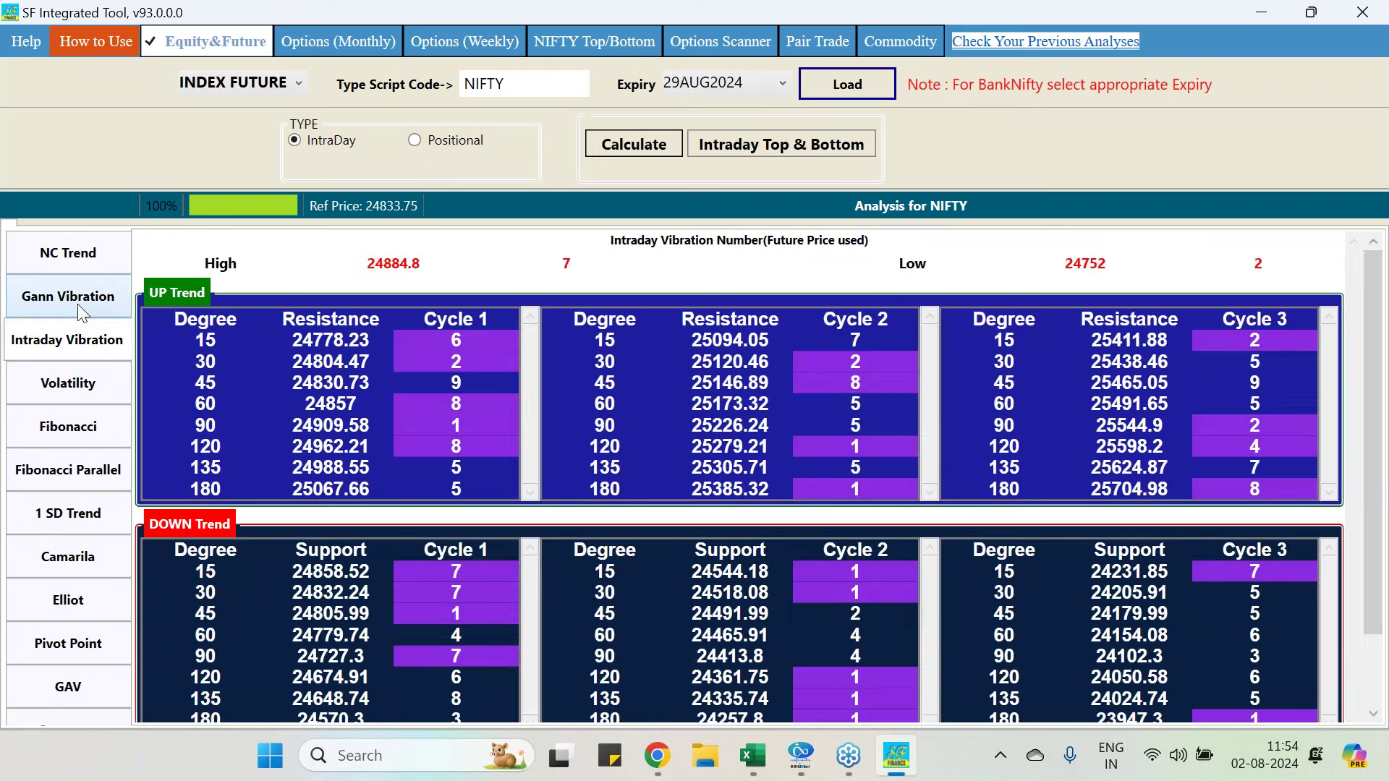
- Show NIFTY's 1 SD Trend levels, then review and close the Intraday Top & Bottom table
{"action": "left_click", "coordinate": [90, 521]}
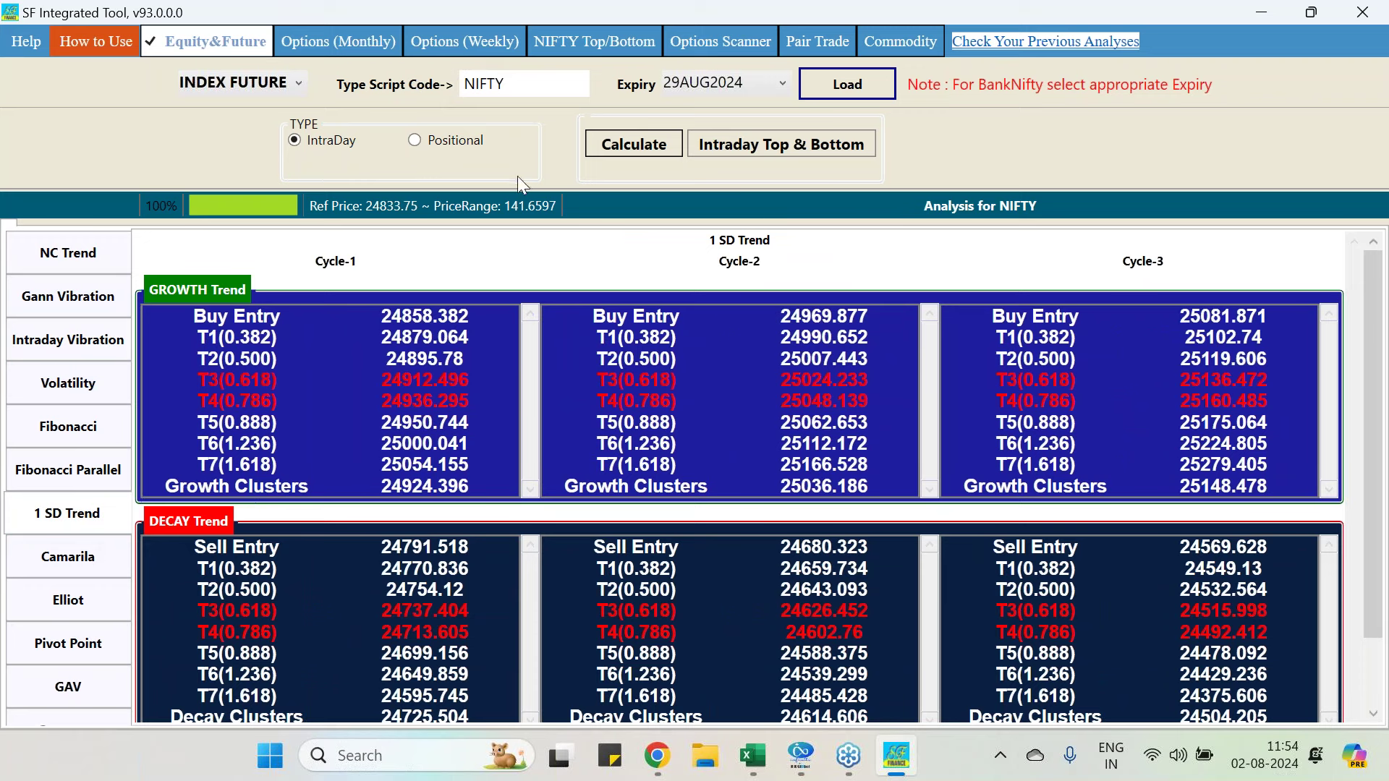
{"action": "left_click", "coordinate": [781, 143]}
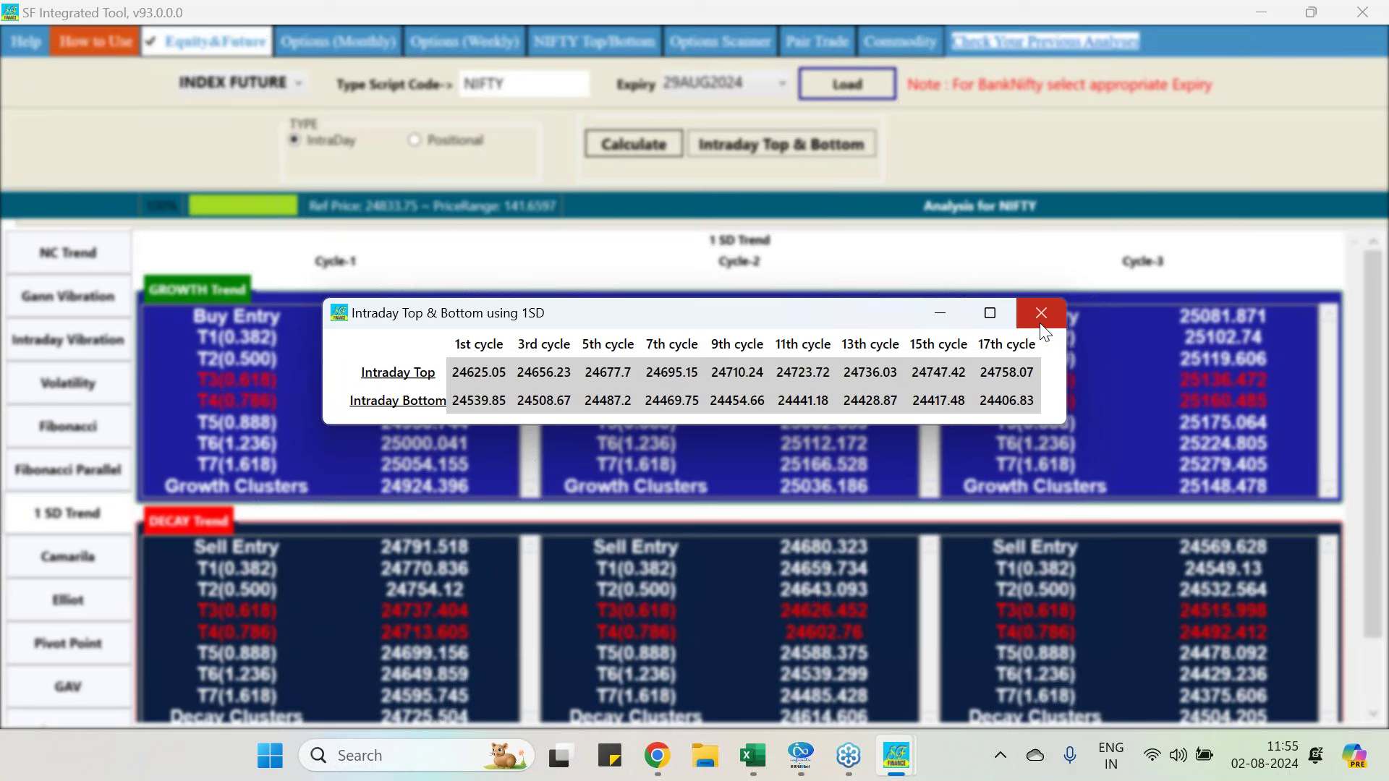
{"action": "left_click", "coordinate": [1041, 325]}
{"action": "left_click", "coordinate": [1041, 325]}
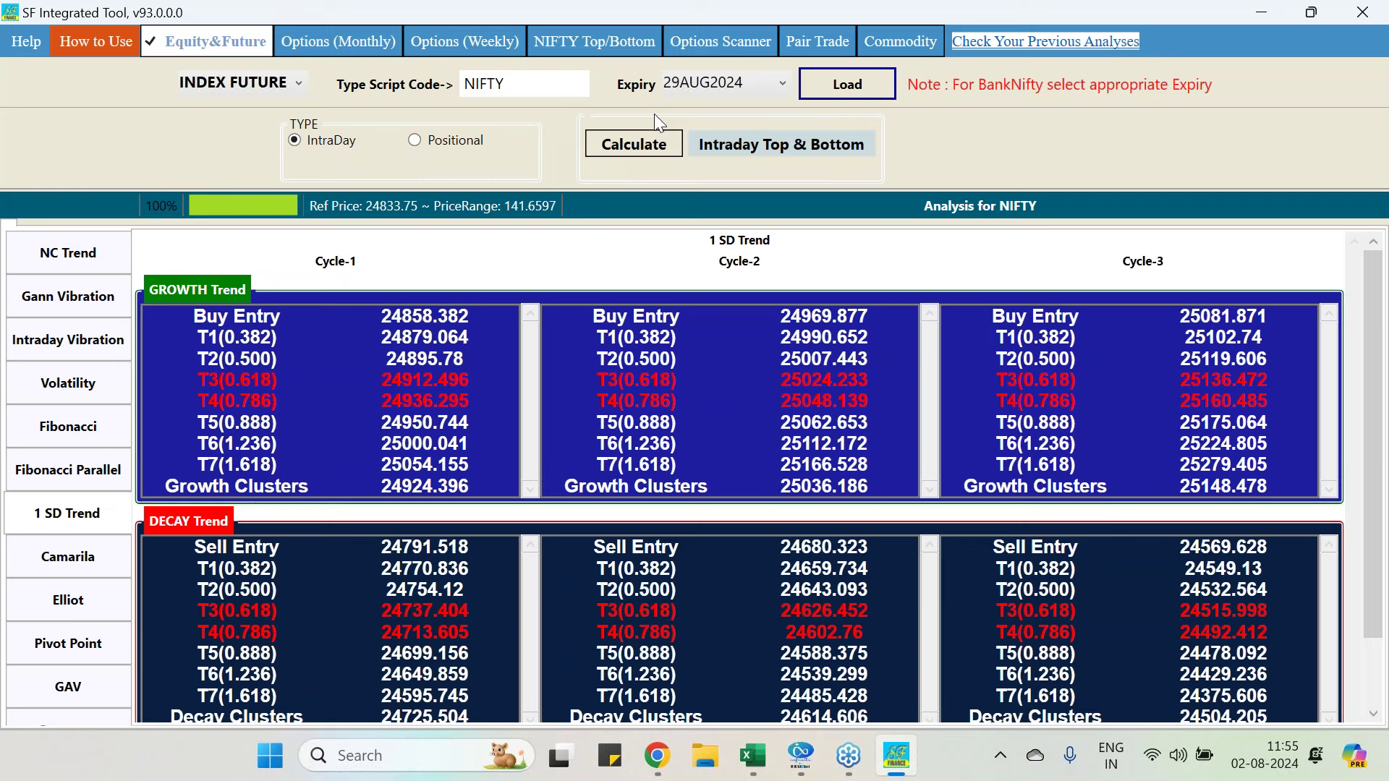
- Calculate NIFTY monthly VIX-based tops and bottoms with Previous Month as the reference period
{"action": "left_click", "coordinate": [607, 47]}
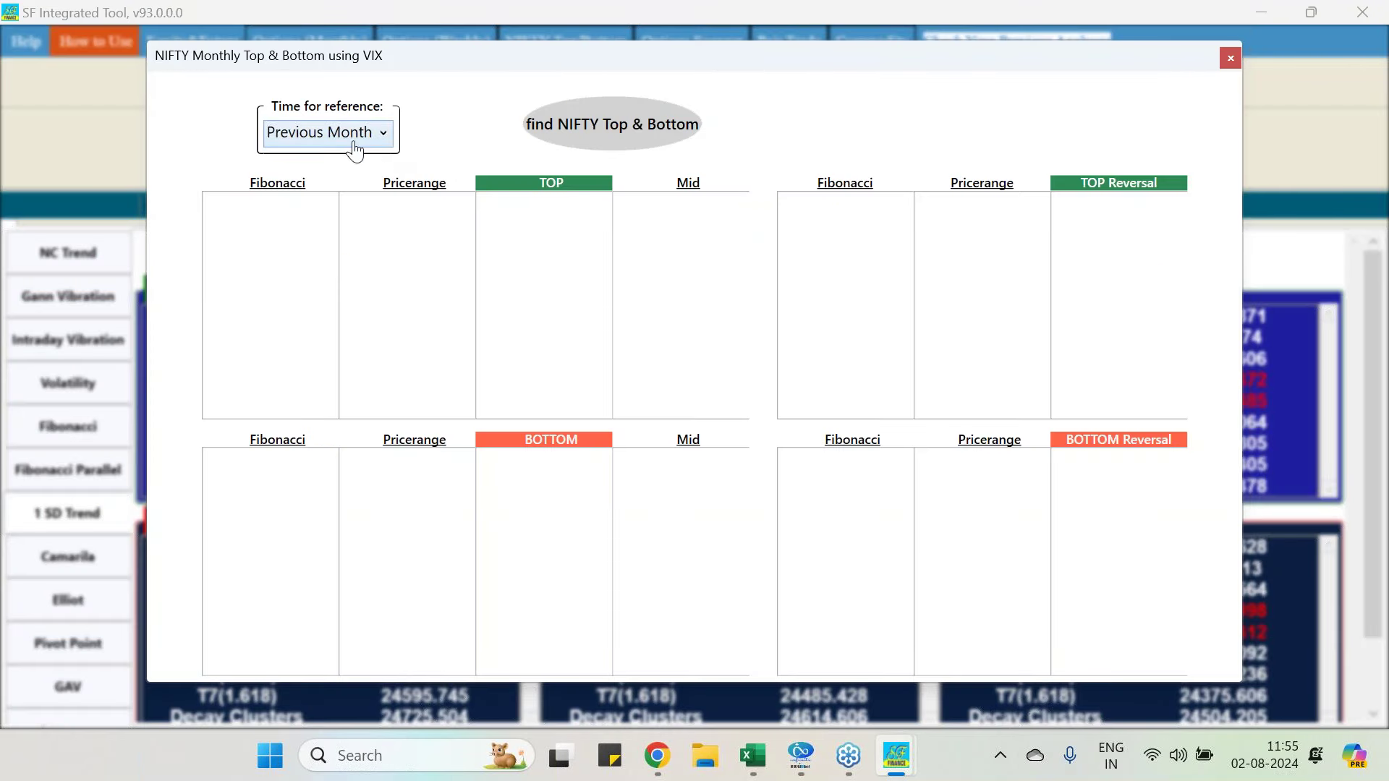
{"action": "left_click", "coordinate": [351, 138]}
{"action": "left_click", "coordinate": [361, 163]}
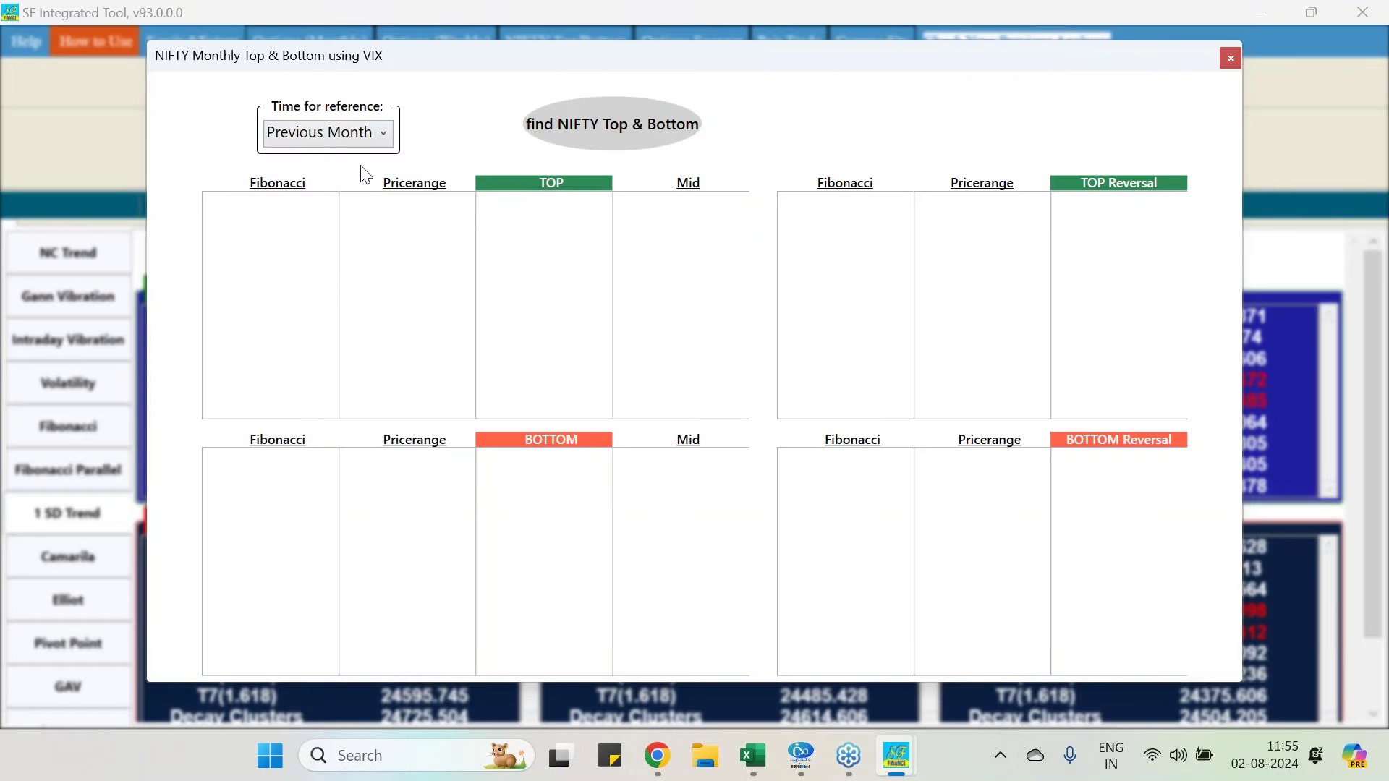
{"action": "left_click", "coordinate": [620, 136]}
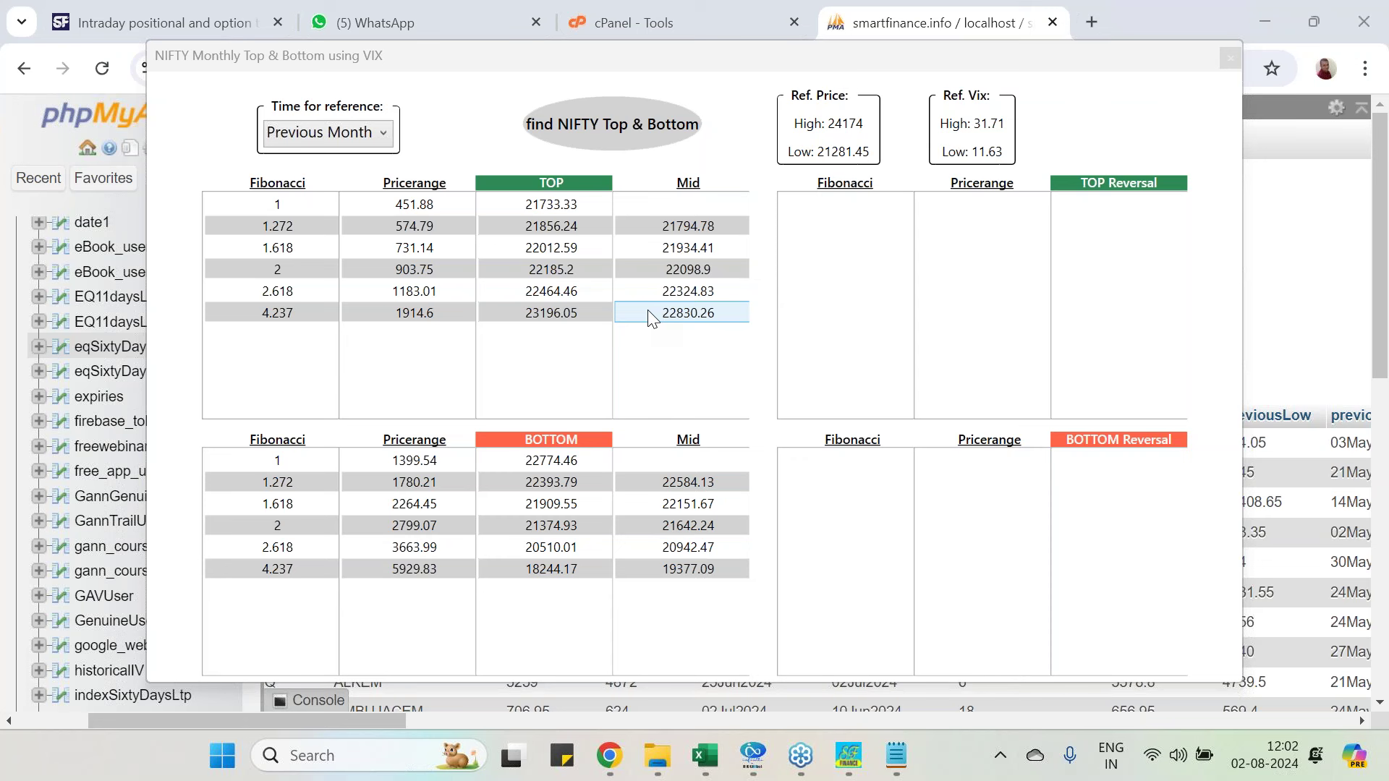
{"action": "left_click", "coordinate": [358, 134]}
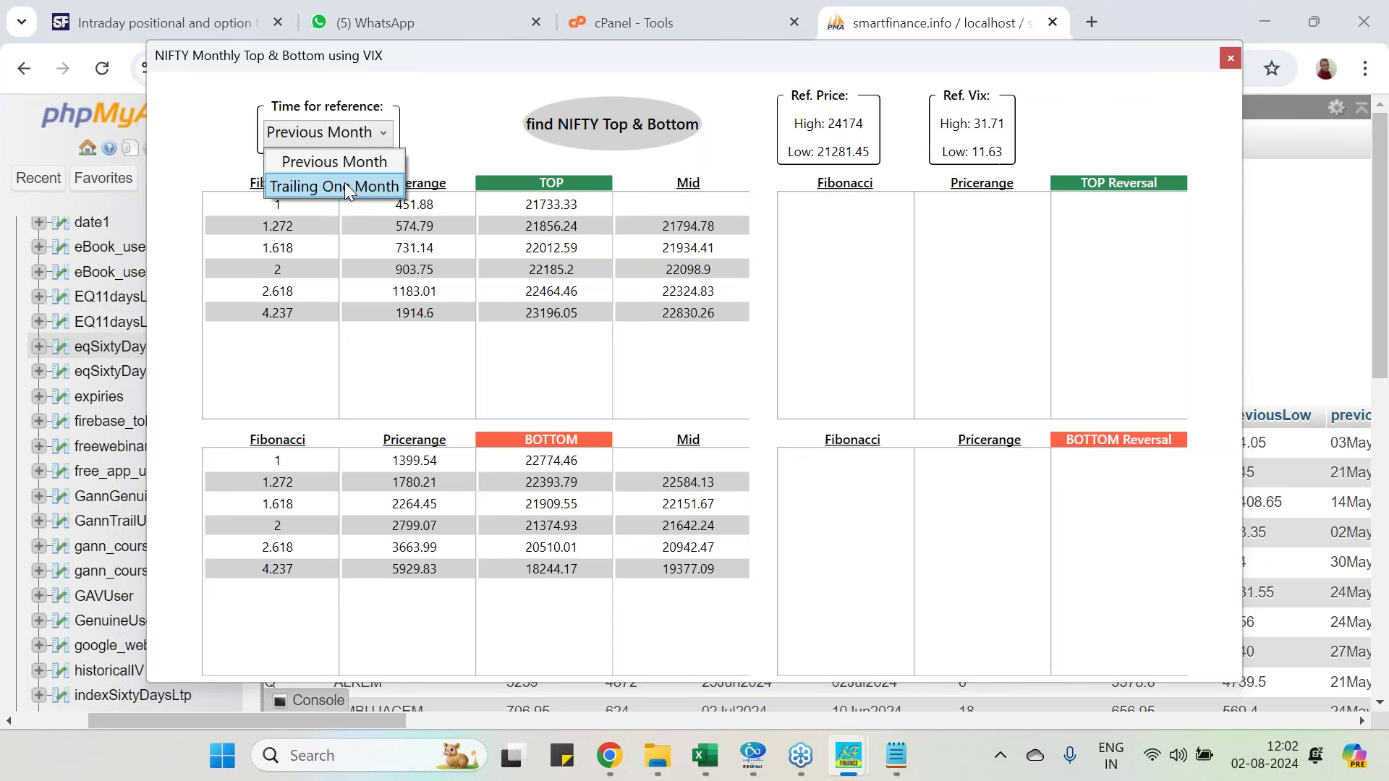
- Recalculate over Trailing One Month and derive top-reversal levels from the 25132.6 mid target
{"action": "left_click", "coordinate": [344, 185]}
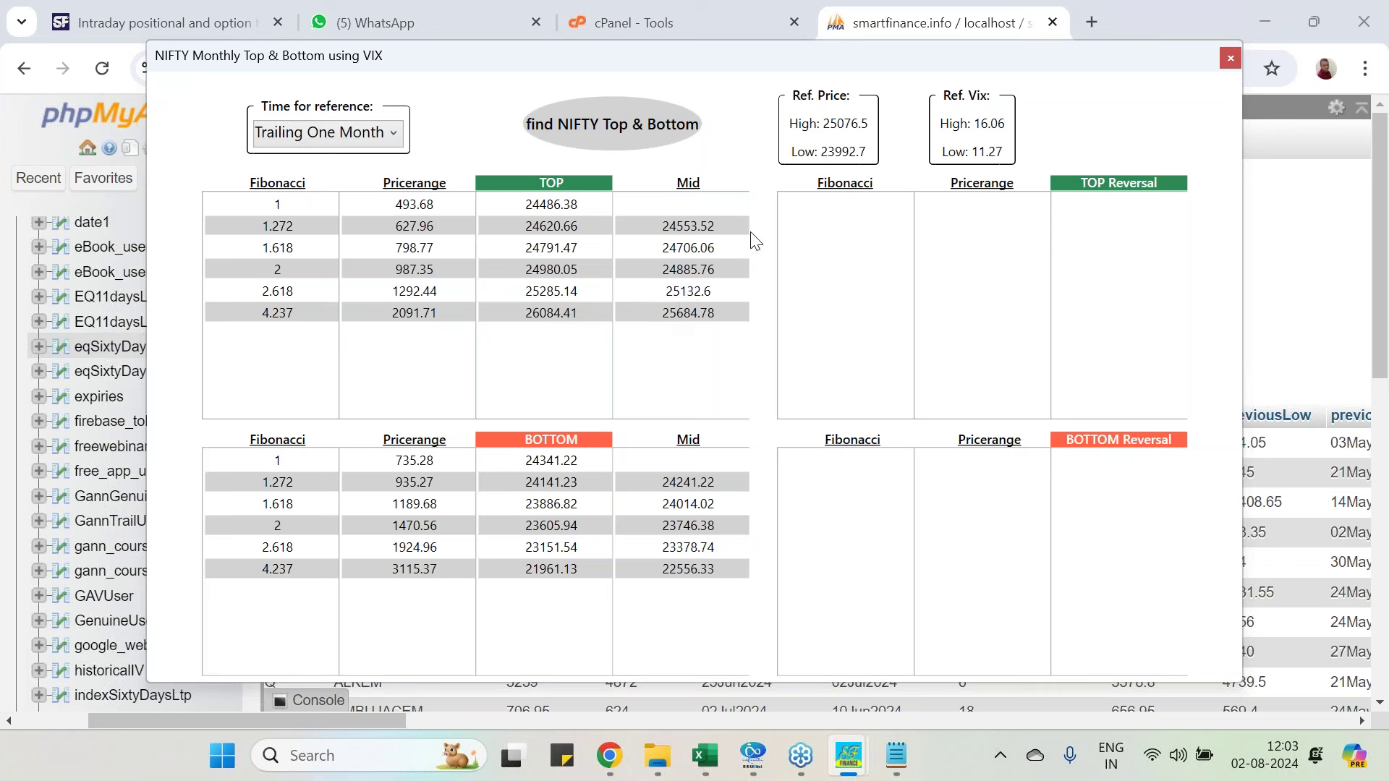
{"action": "left_click", "coordinate": [709, 292]}
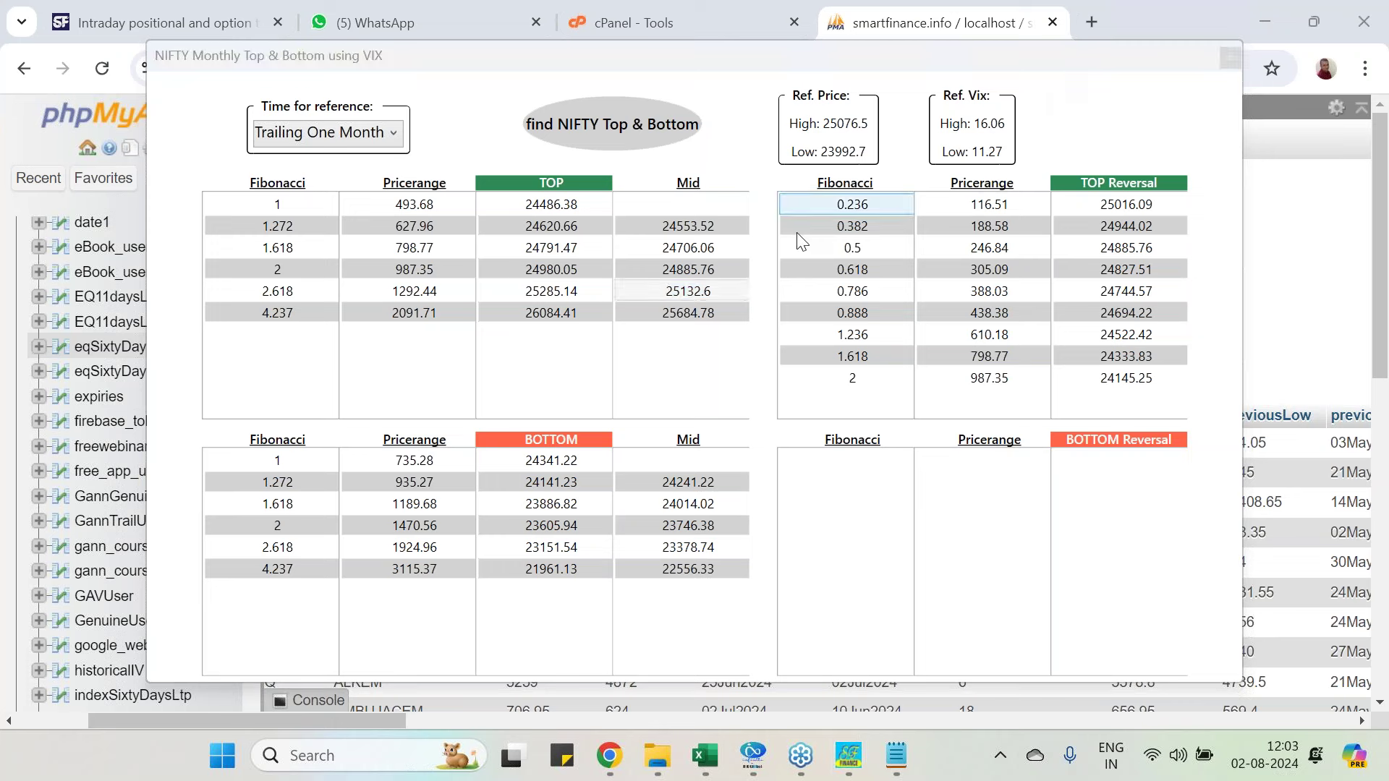
- Refocus the NIFTY monthly levels window and start the screen-annotation pen
{"action": "left_click", "coordinate": [693, 294]}
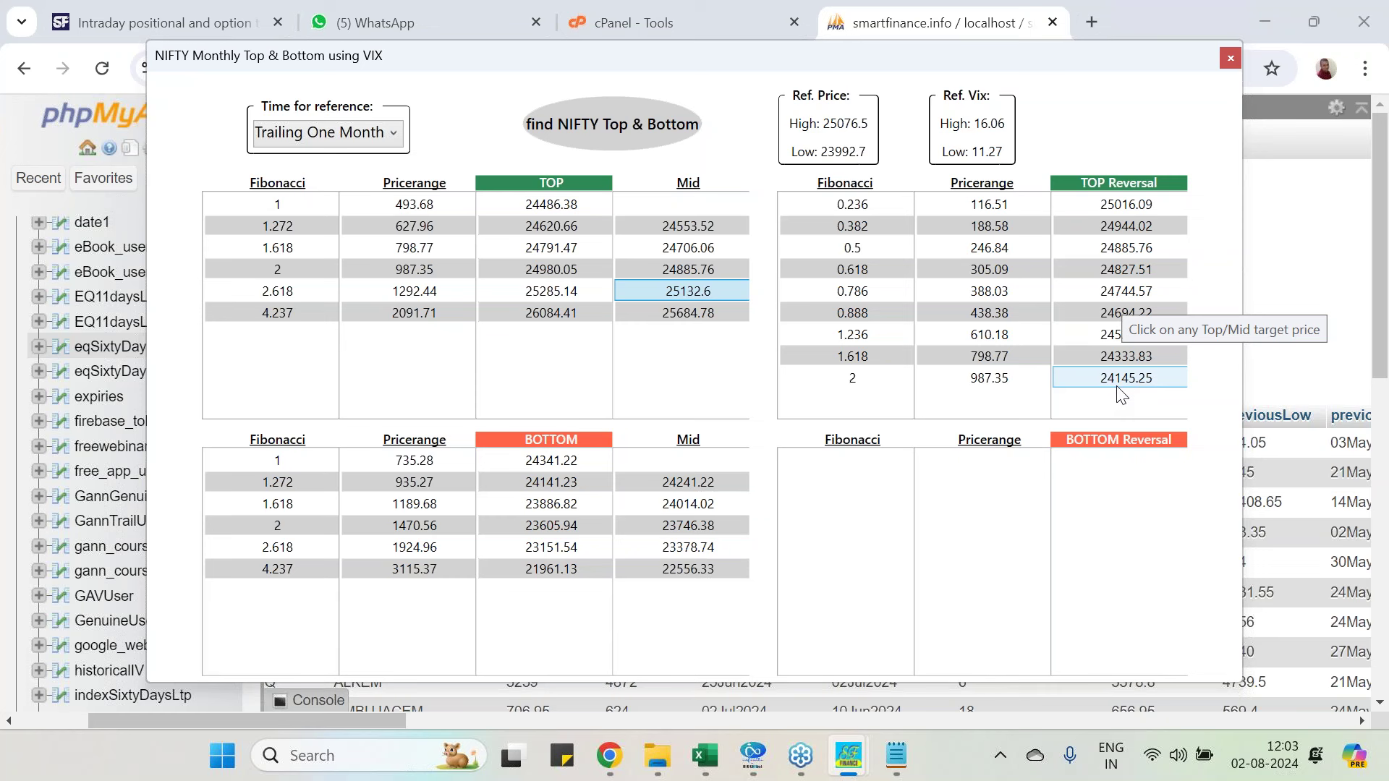
{"action": "left_click", "coordinate": [1374, 318]}
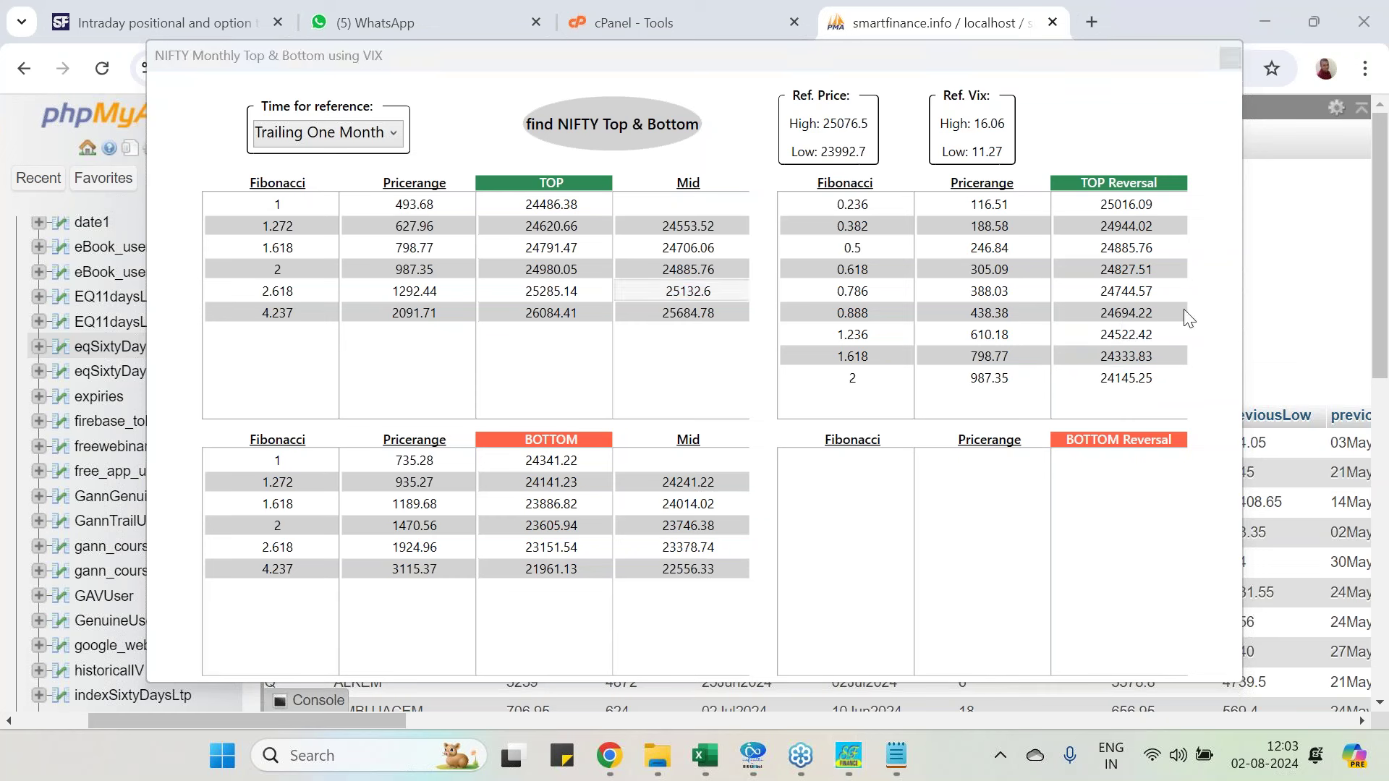
{"action": "mouse_move", "coordinate": [572, 324]}
{"action": "left_mouse_down"}
{"action": "mouse_move", "coordinate": [616, 198]}
{"action": "mouse_move", "coordinate": [572, 325]}
{"action": "left_mouse_up"}
{"action": "left_click_drag", "start_coordinate": [588, 513], "coordinate": [595, 526]}
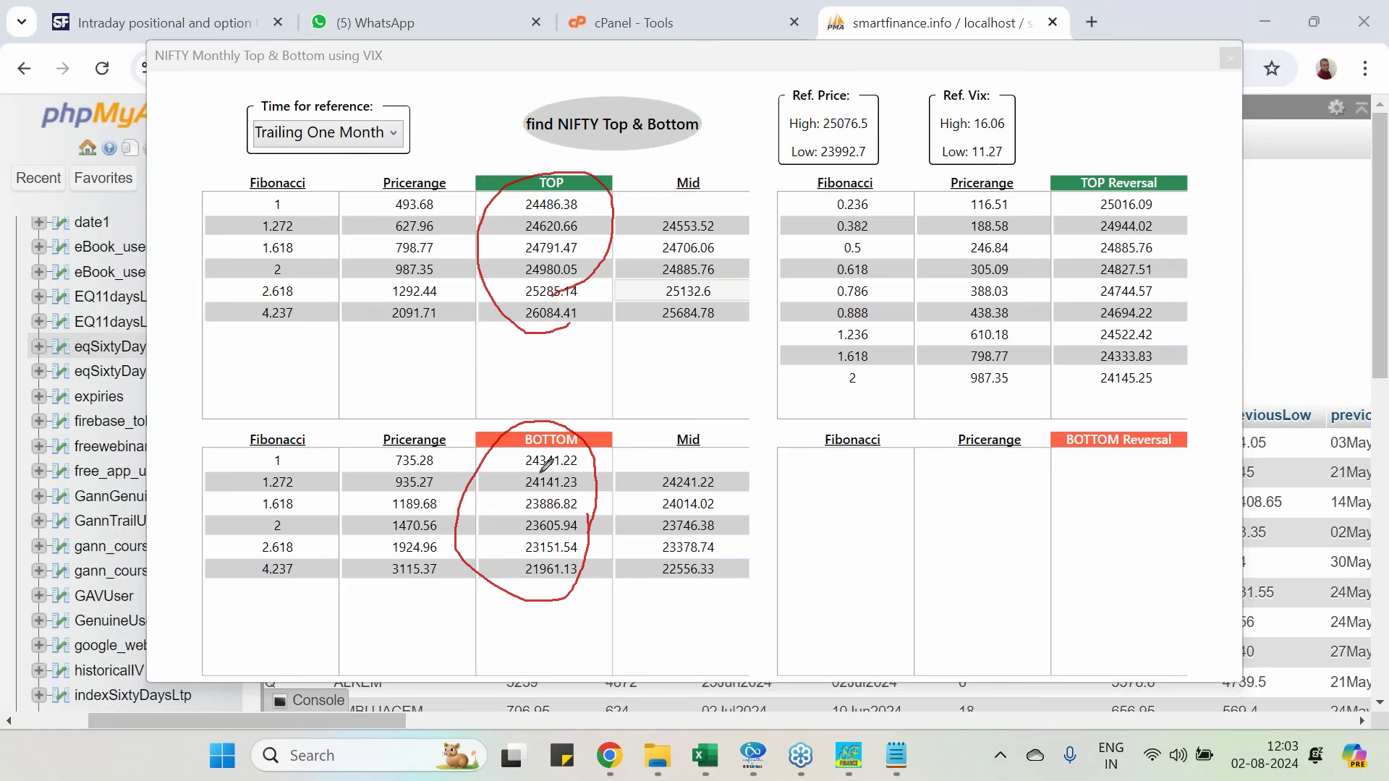
{"action": "mouse_move", "coordinate": [532, 466]}
{"action": "left_mouse_down"}
{"action": "mouse_move", "coordinate": [567, 475]}
{"action": "mouse_move", "coordinate": [597, 450]}
{"action": "mouse_move", "coordinate": [557, 432]}
{"action": "mouse_move", "coordinate": [522, 455]}
{"action": "mouse_move", "coordinate": [536, 471]}
{"action": "left_mouse_up"}
{"action": "left_click_drag", "start_coordinate": [557, 471], "coordinate": [539, 472]}
{"action": "left_click", "coordinate": [1230, 381]}
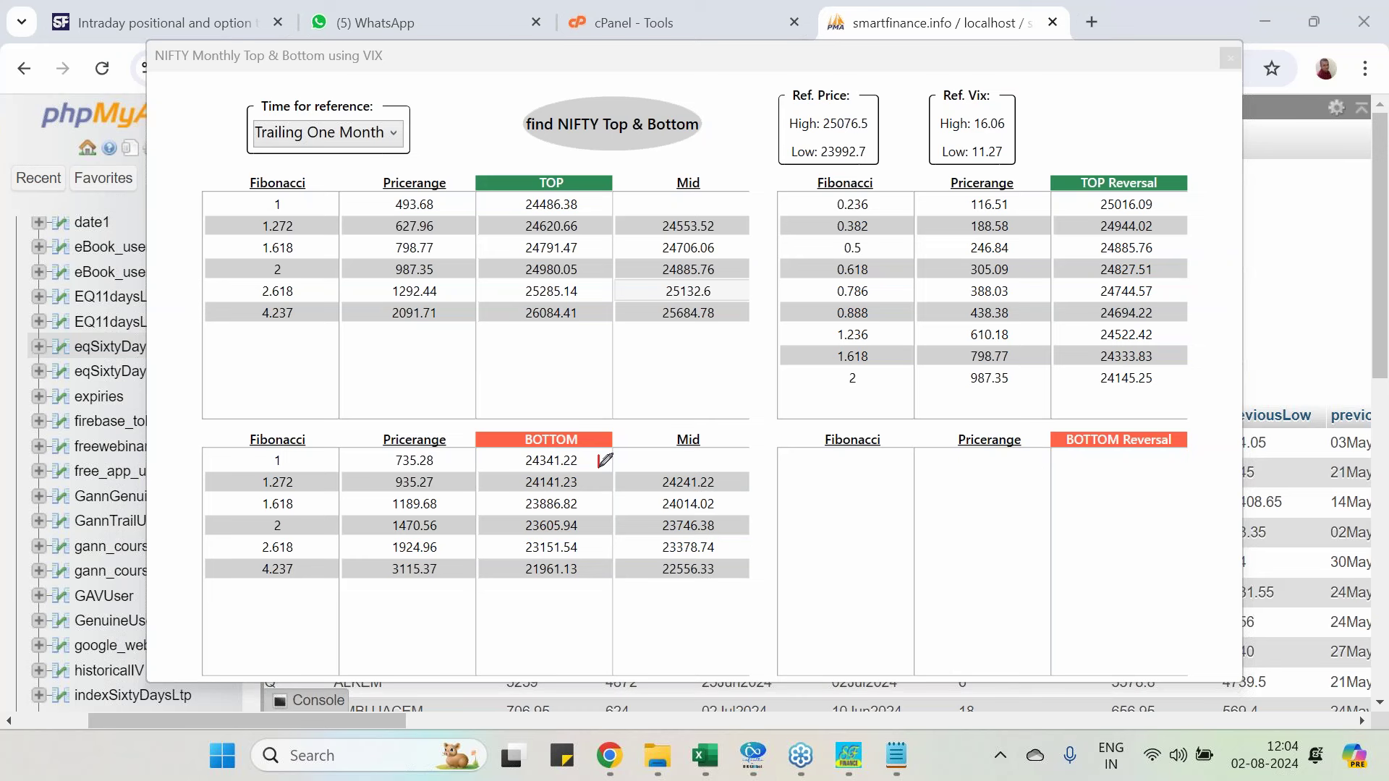
{"action": "left_click_drag", "start_coordinate": [599, 467], "coordinate": [599, 454]}
{"action": "mouse_move", "coordinate": [708, 296]}
{"action": "left_mouse_down"}
{"action": "mouse_move", "coordinate": [684, 279]}
{"action": "mouse_move", "coordinate": [718, 288]}
{"action": "left_mouse_up"}
{"action": "left_click_drag", "start_coordinate": [830, 137], "coordinate": [865, 137]}
{"action": "mouse_move", "coordinate": [507, 459]}
{"action": "left_mouse_down"}
{"action": "mouse_move", "coordinate": [527, 428]}
{"action": "mouse_move", "coordinate": [577, 469]}
{"action": "left_mouse_up"}
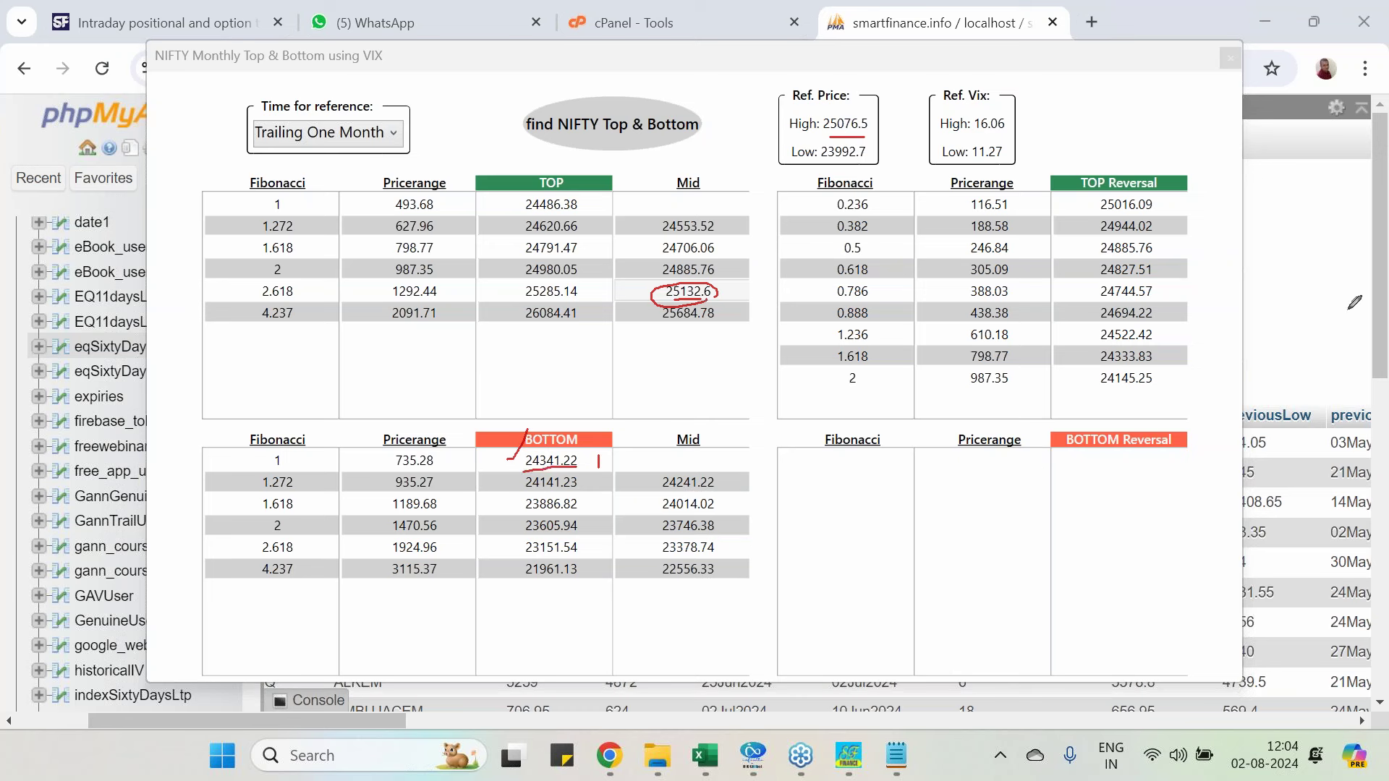
{"action": "left_click", "coordinate": [1288, 372]}
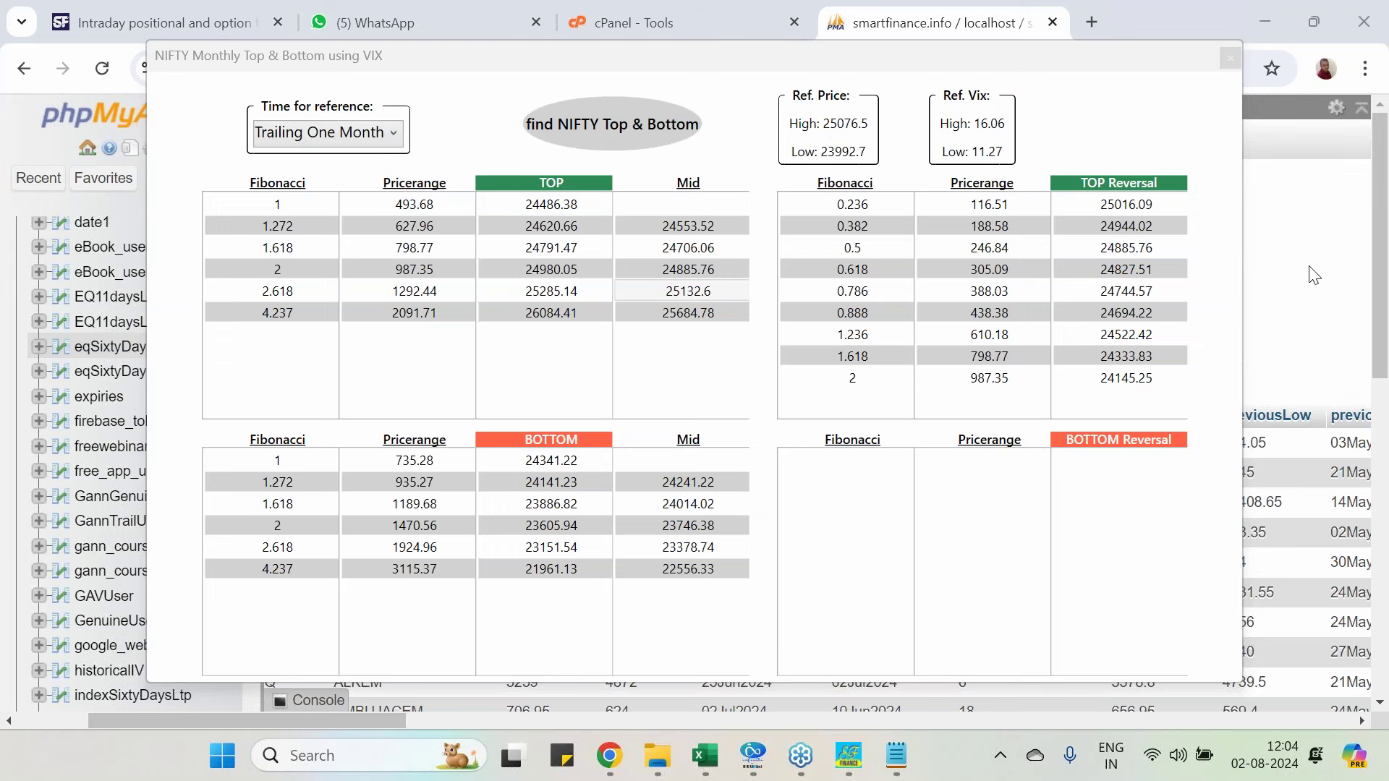
- Close the NIFTY top/bottom results window and the phpMyAdmin, cPanel and WhatsApp tabs
{"action": "left_click", "coordinate": [1230, 60]}
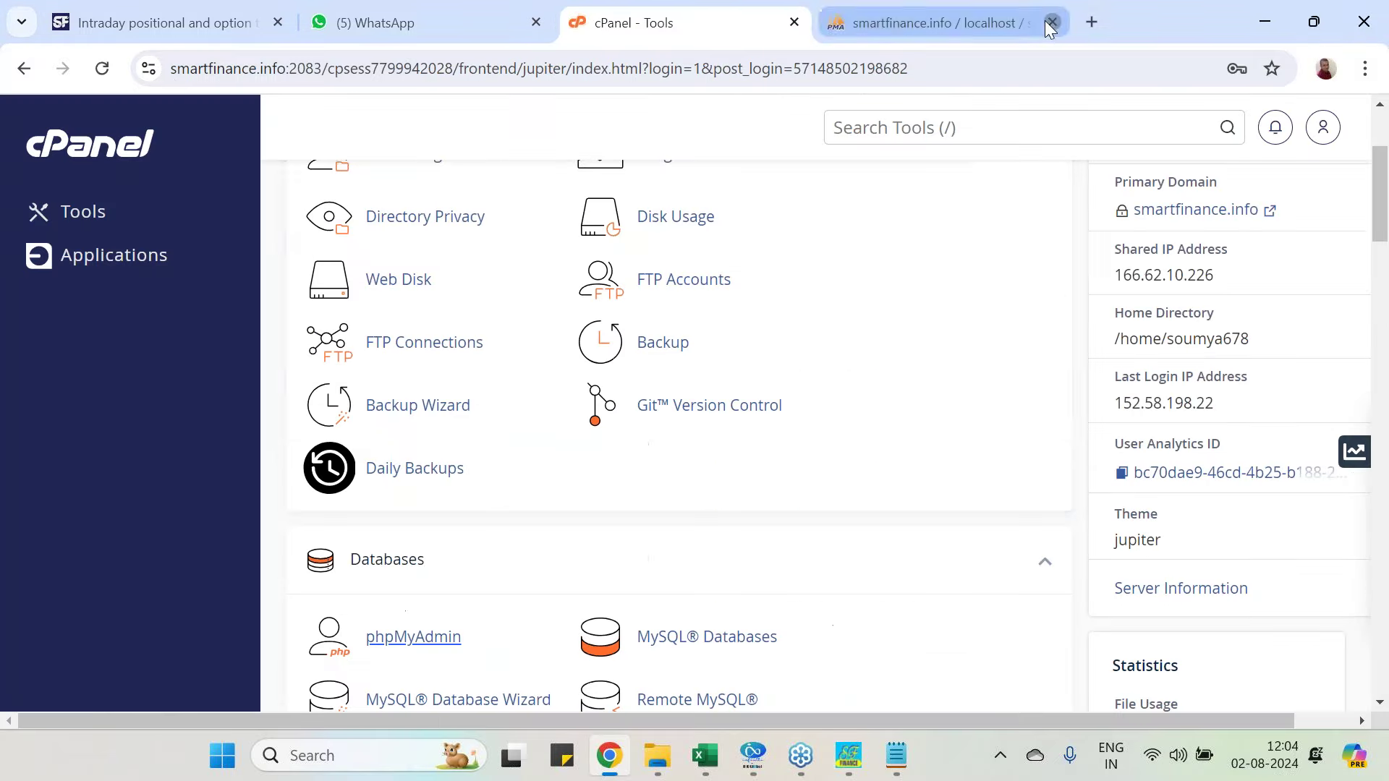
{"action": "left_click", "coordinate": [1052, 22]}
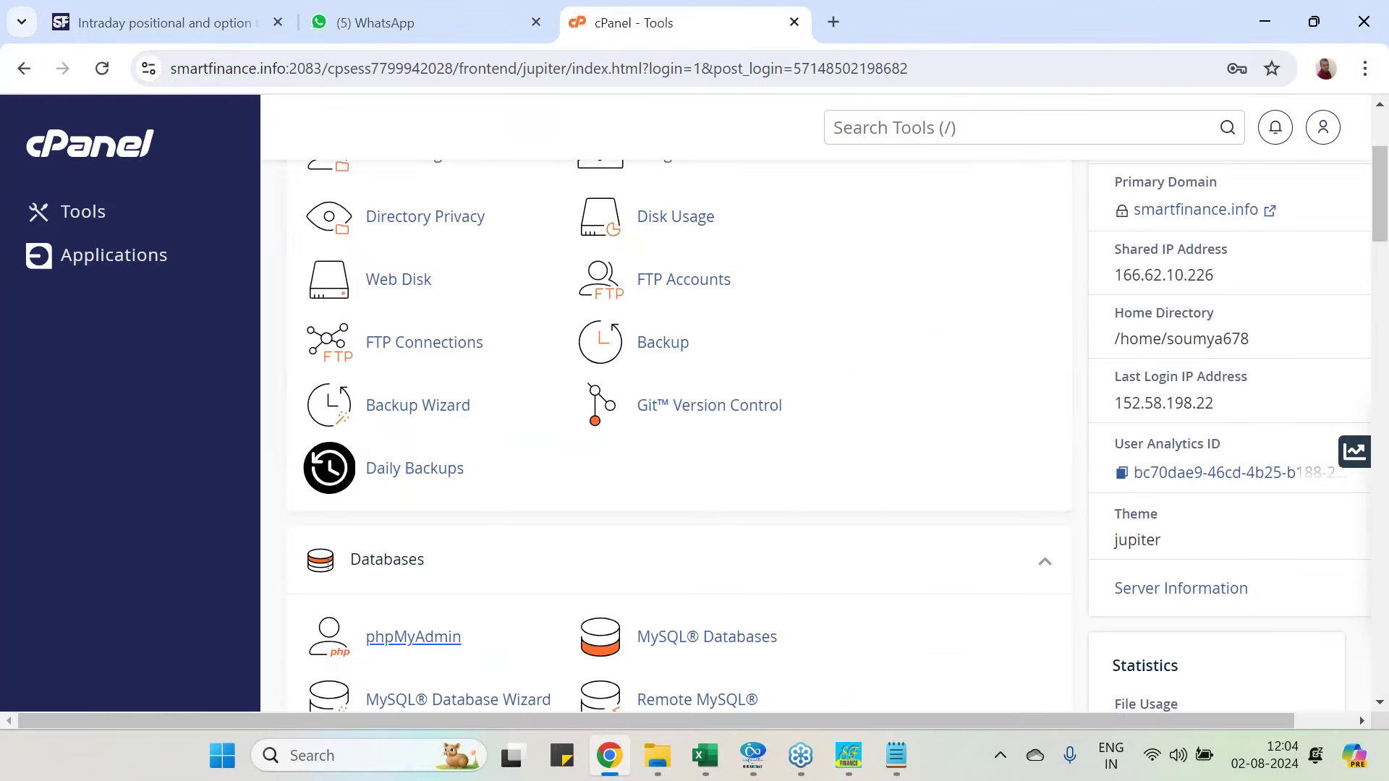
{"action": "left_click", "coordinate": [794, 22]}
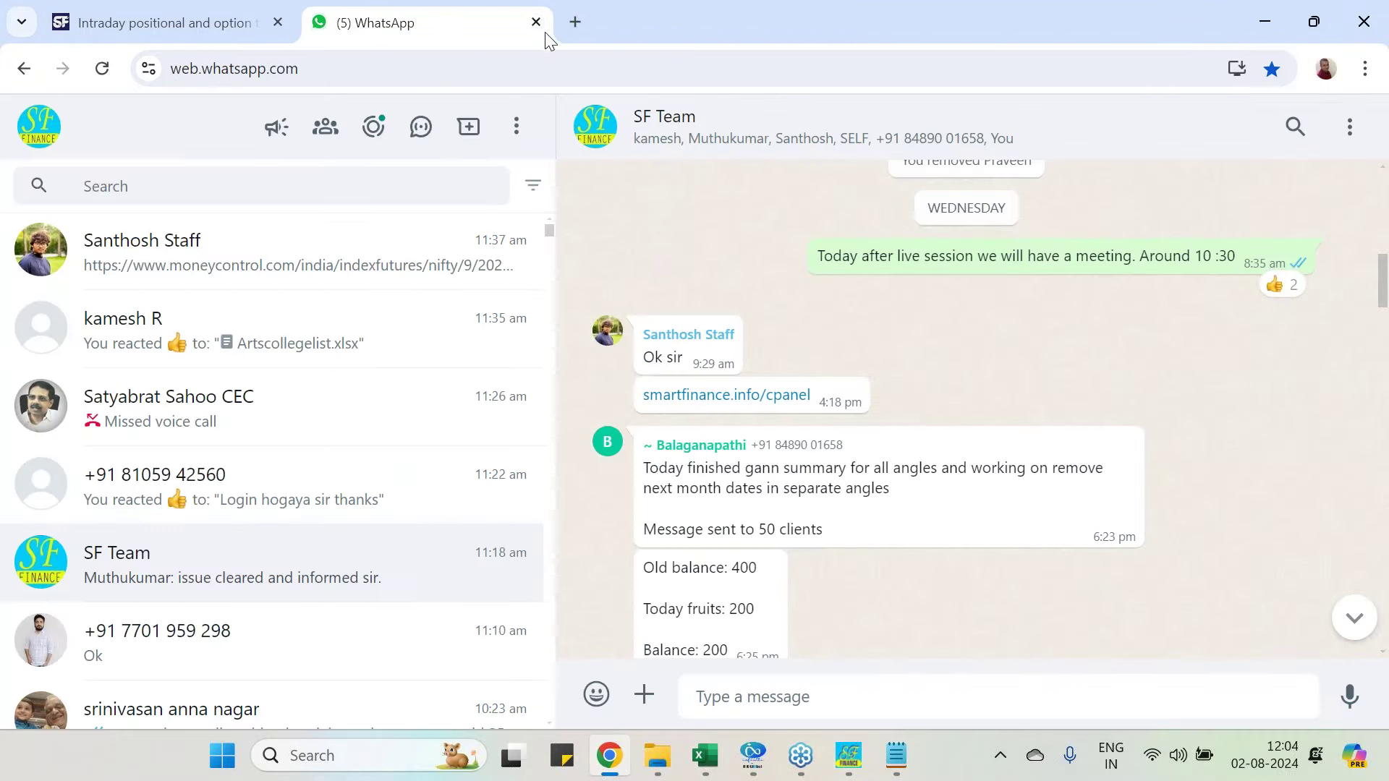
{"action": "left_click", "coordinate": [535, 22]}
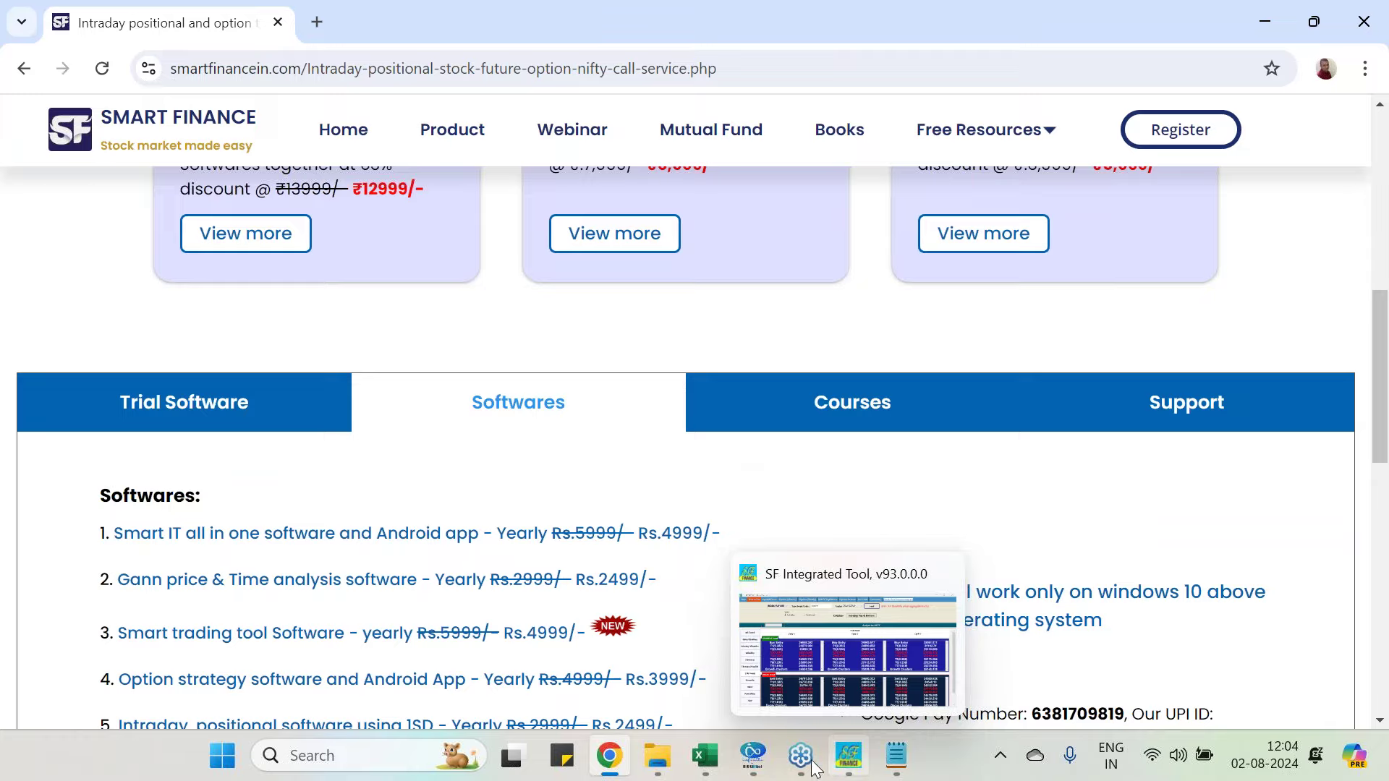
- Minimise the trading terminal and restore the SF Integrated Tool window
{"action": "left_click", "coordinate": [752, 756]}
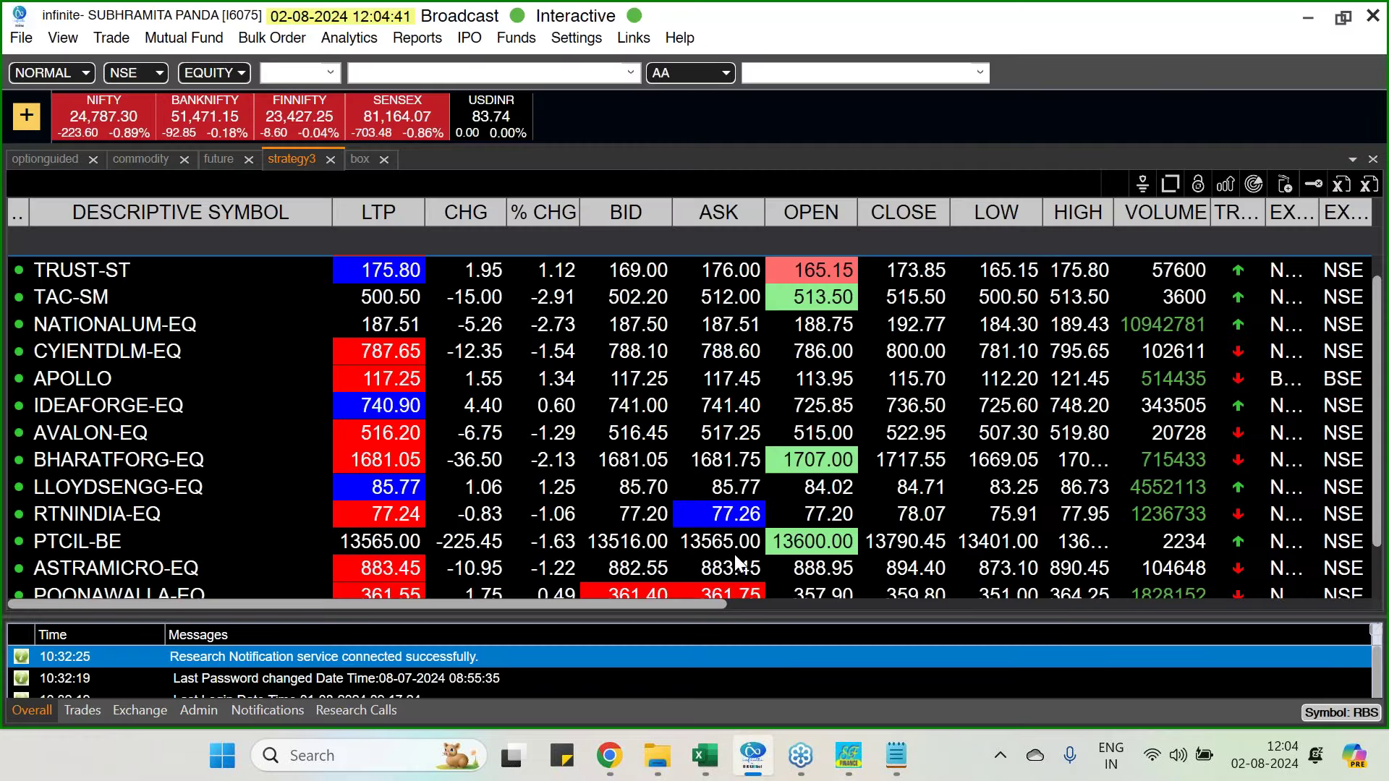
{"action": "left_click", "coordinate": [1309, 20]}
{"action": "mouse_move", "coordinate": [847, 755]}
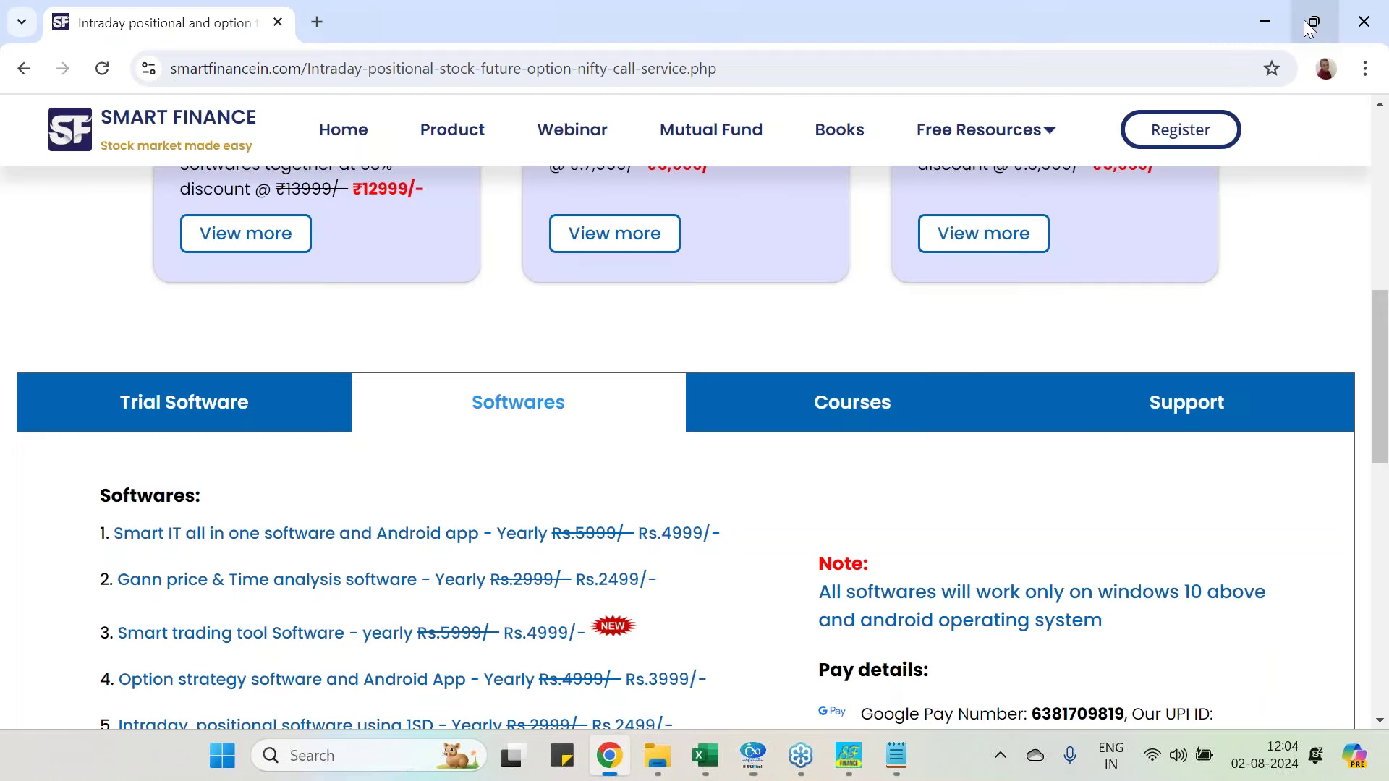
{"action": "left_click", "coordinate": [849, 759]}
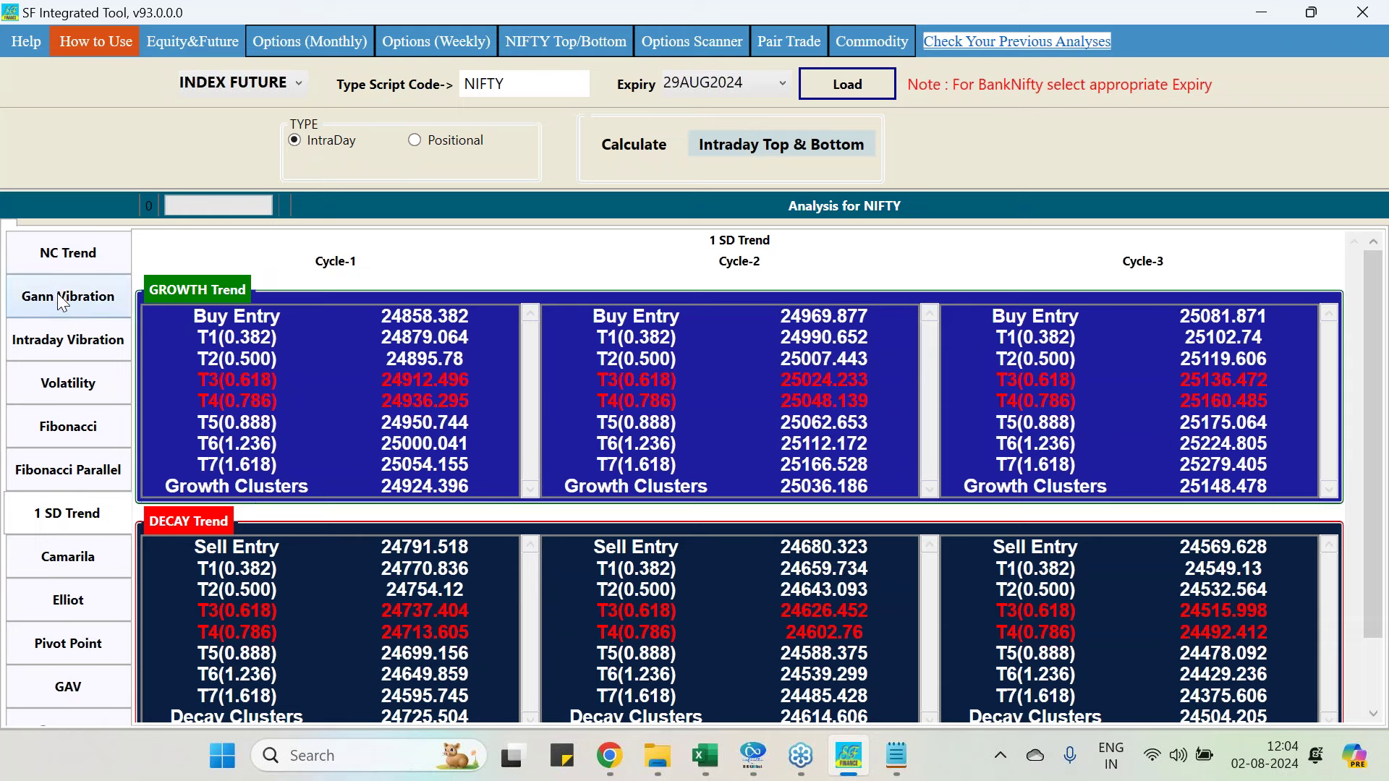
{"action": "left_click", "coordinate": [68, 253]}
{"action": "left_click", "coordinate": [71, 305]}
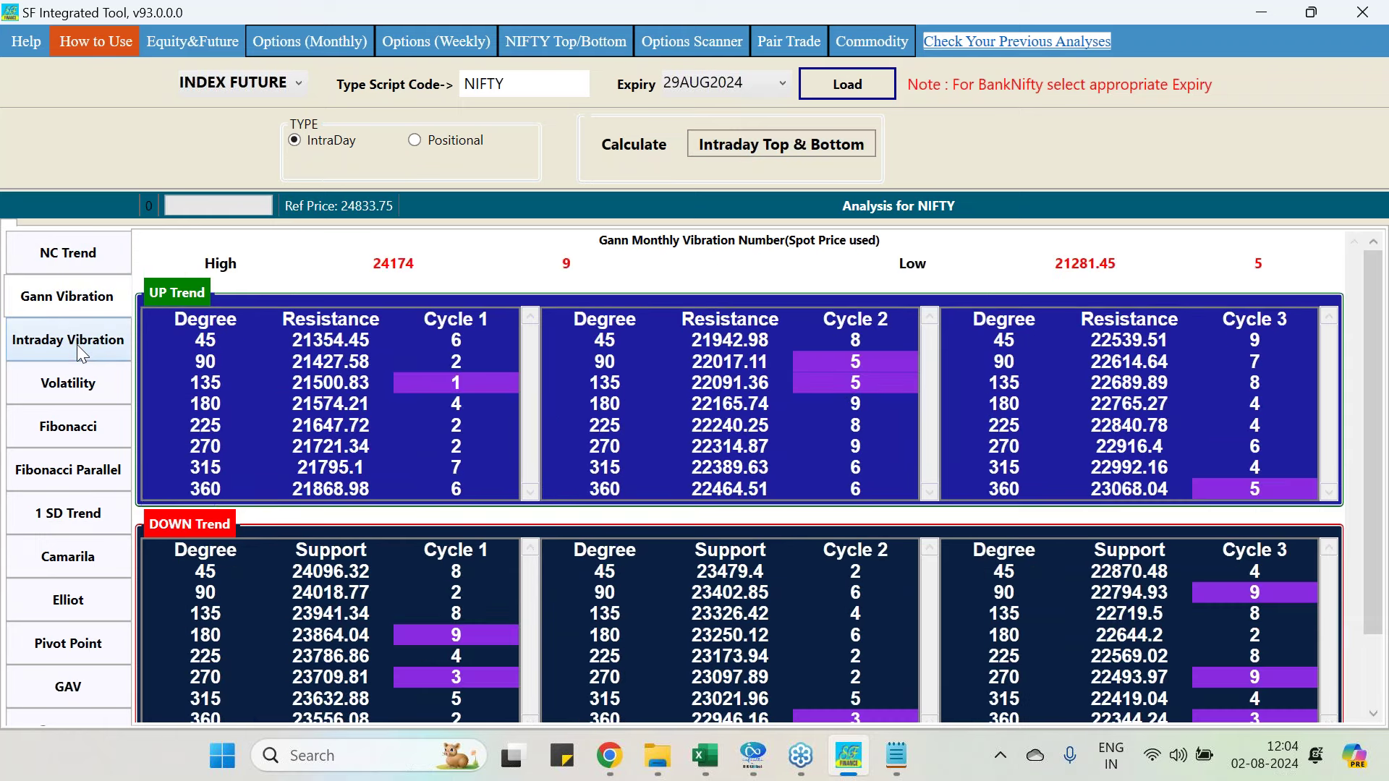
{"action": "left_click", "coordinate": [77, 345]}
{"action": "left_click", "coordinate": [81, 387]}
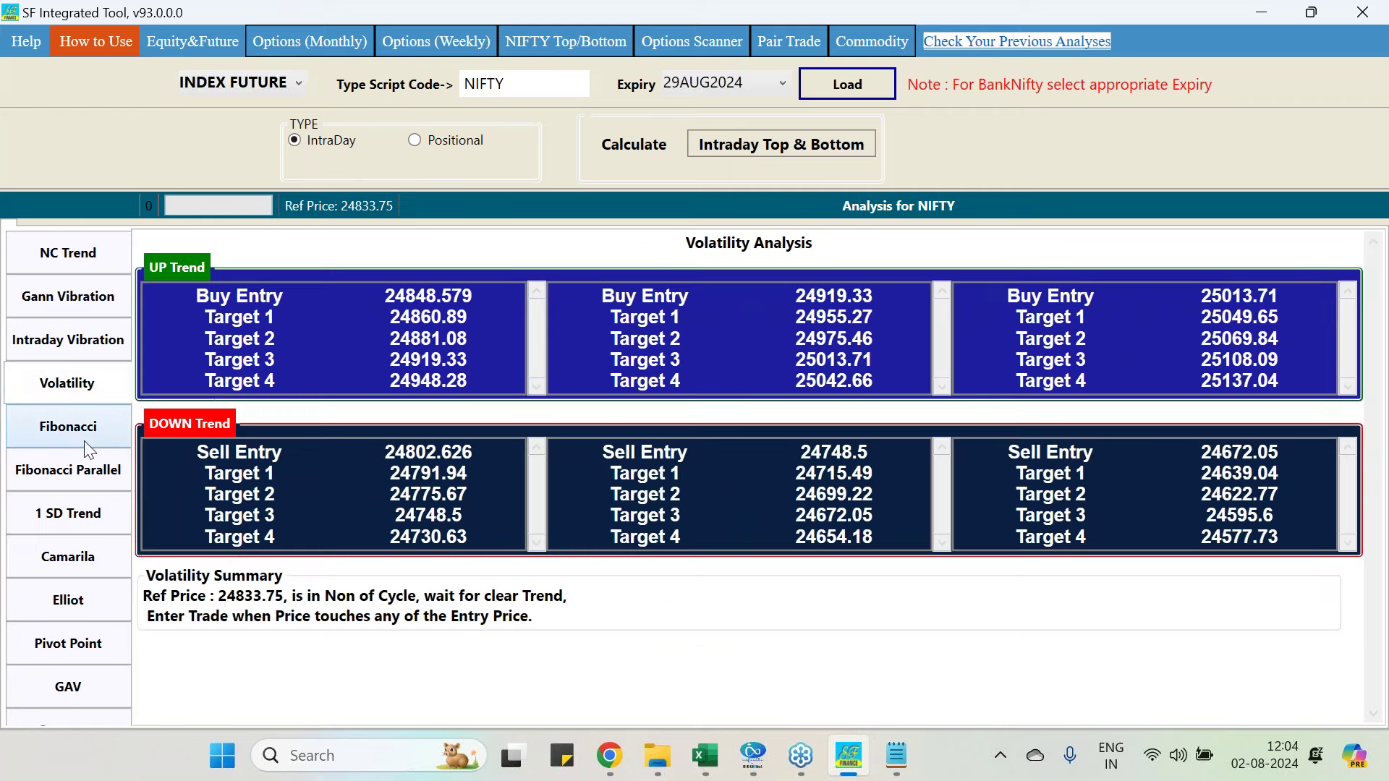
{"action": "left_click", "coordinate": [80, 427]}
{"action": "left_click", "coordinate": [78, 470]}
{"action": "left_click", "coordinate": [79, 517]}
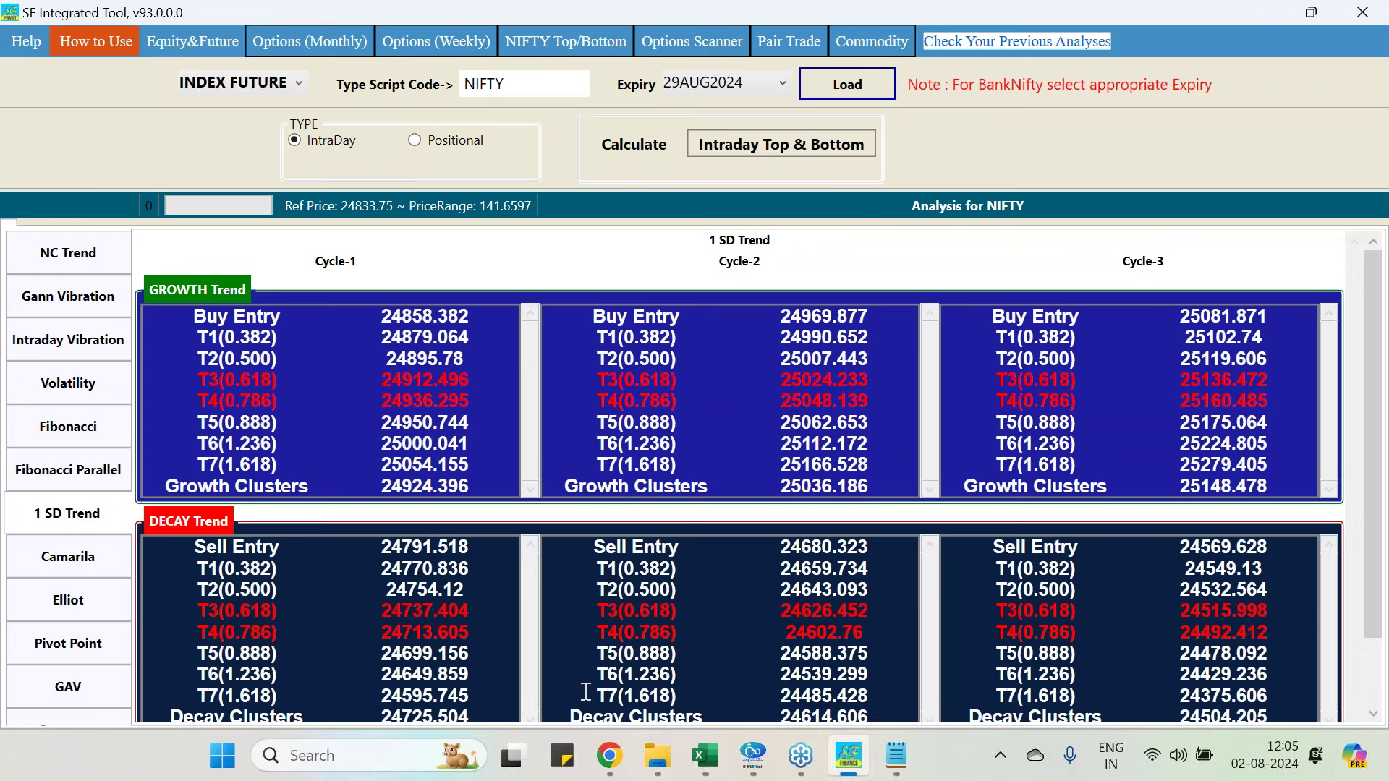
{"action": "left_click", "coordinate": [611, 760]}
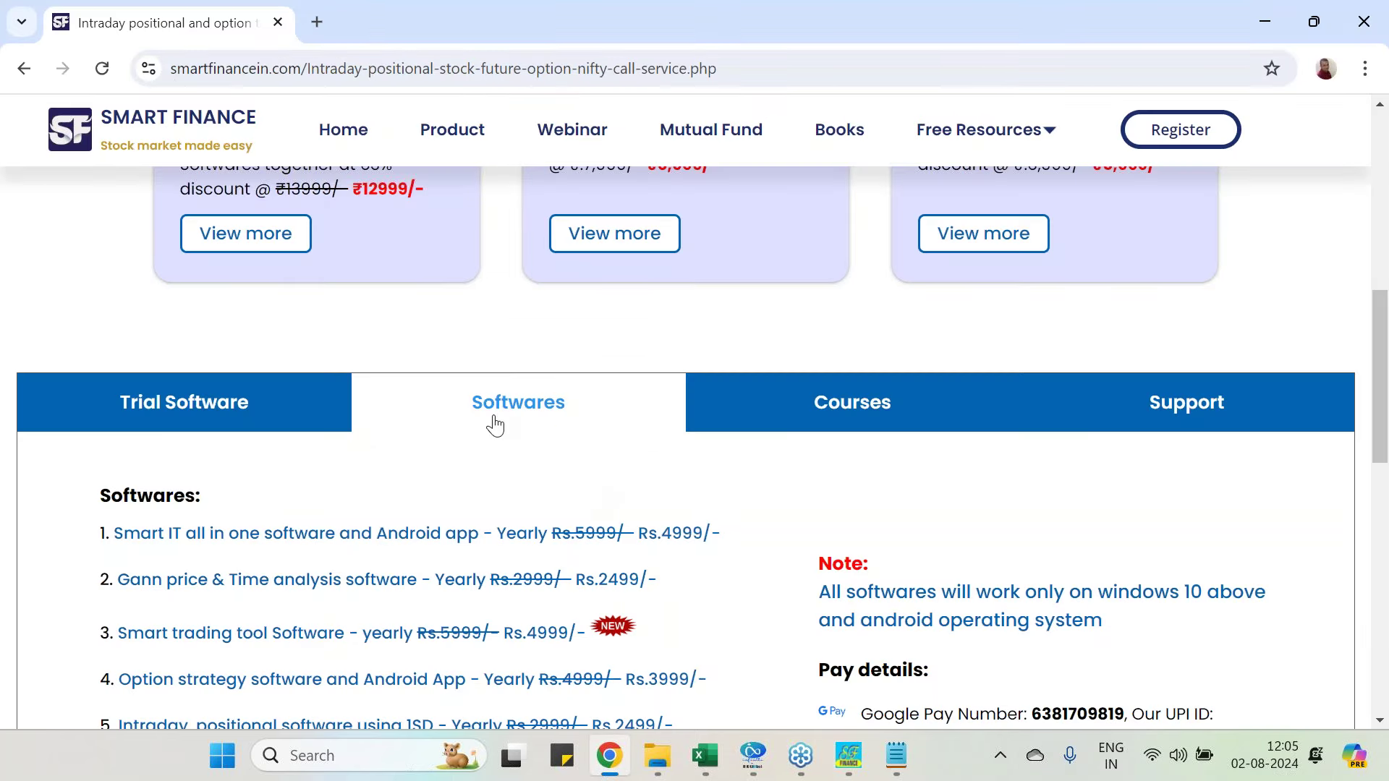
{"action": "scroll", "coordinate": [492, 421], "scroll_direction": "up", "scroll_amount": 6}
{"action": "scroll", "coordinate": [520, 326], "scroll_direction": "up", "scroll_amount": 1}
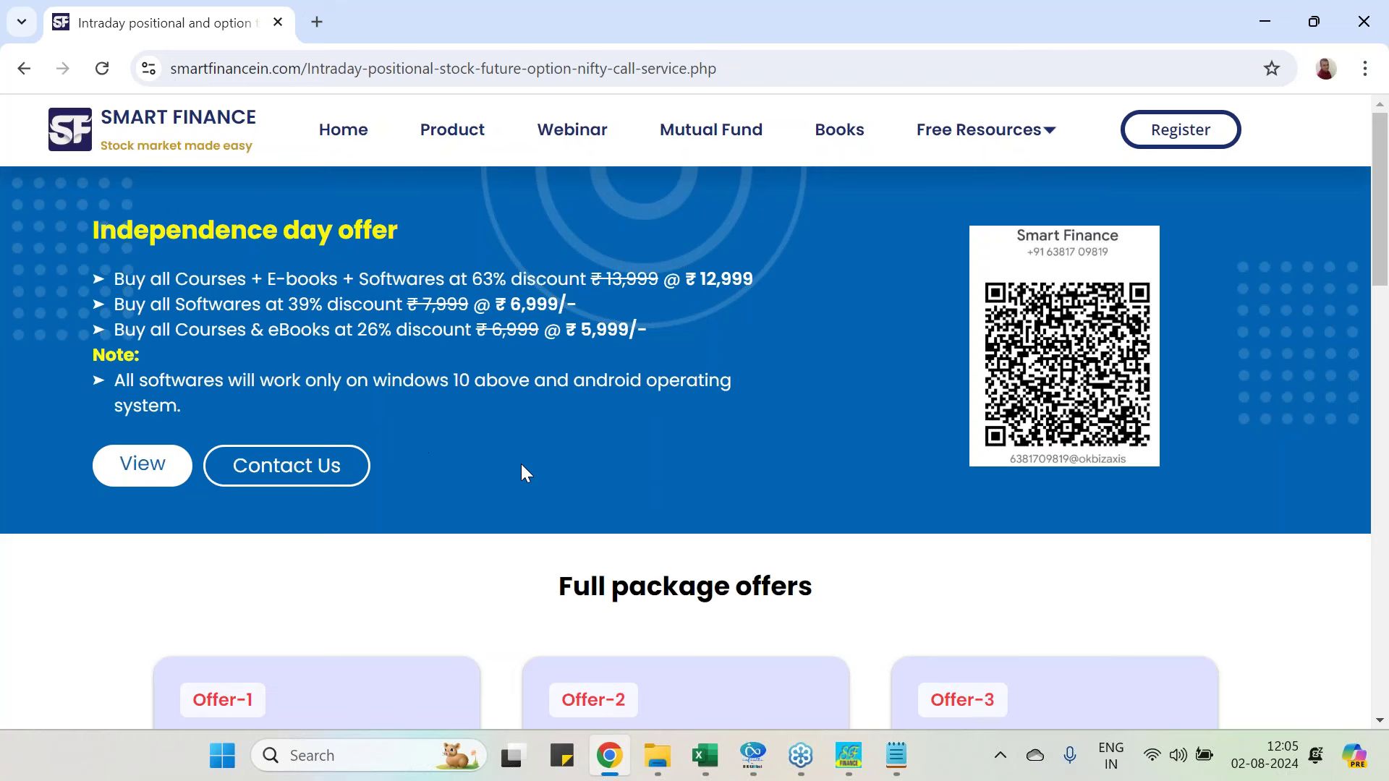
{"action": "scroll", "coordinate": [521, 467], "scroll_direction": "down", "scroll_amount": 5}
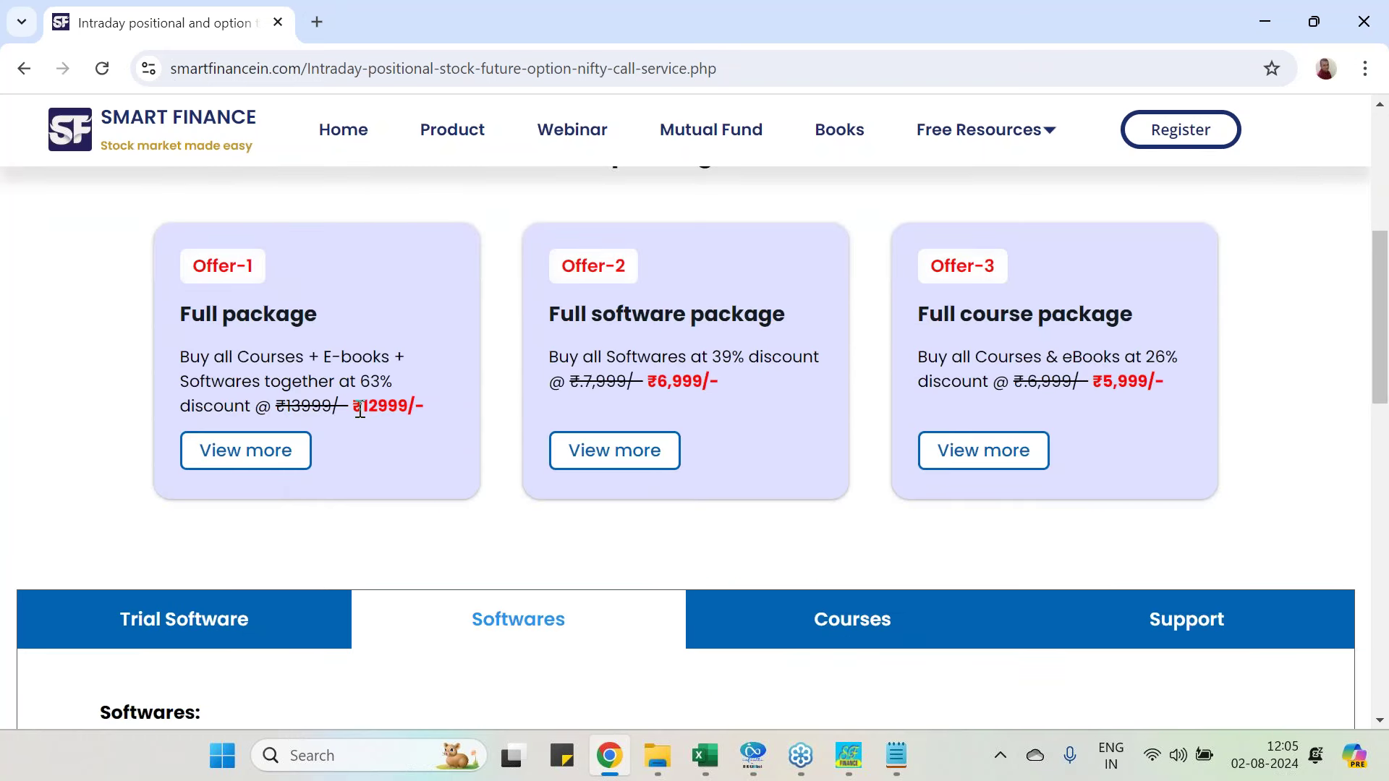
{"action": "left_click_drag", "start_coordinate": [363, 409], "coordinate": [430, 407]}
{"action": "scroll", "coordinate": [726, 518], "scroll_direction": "down", "scroll_amount": 5}
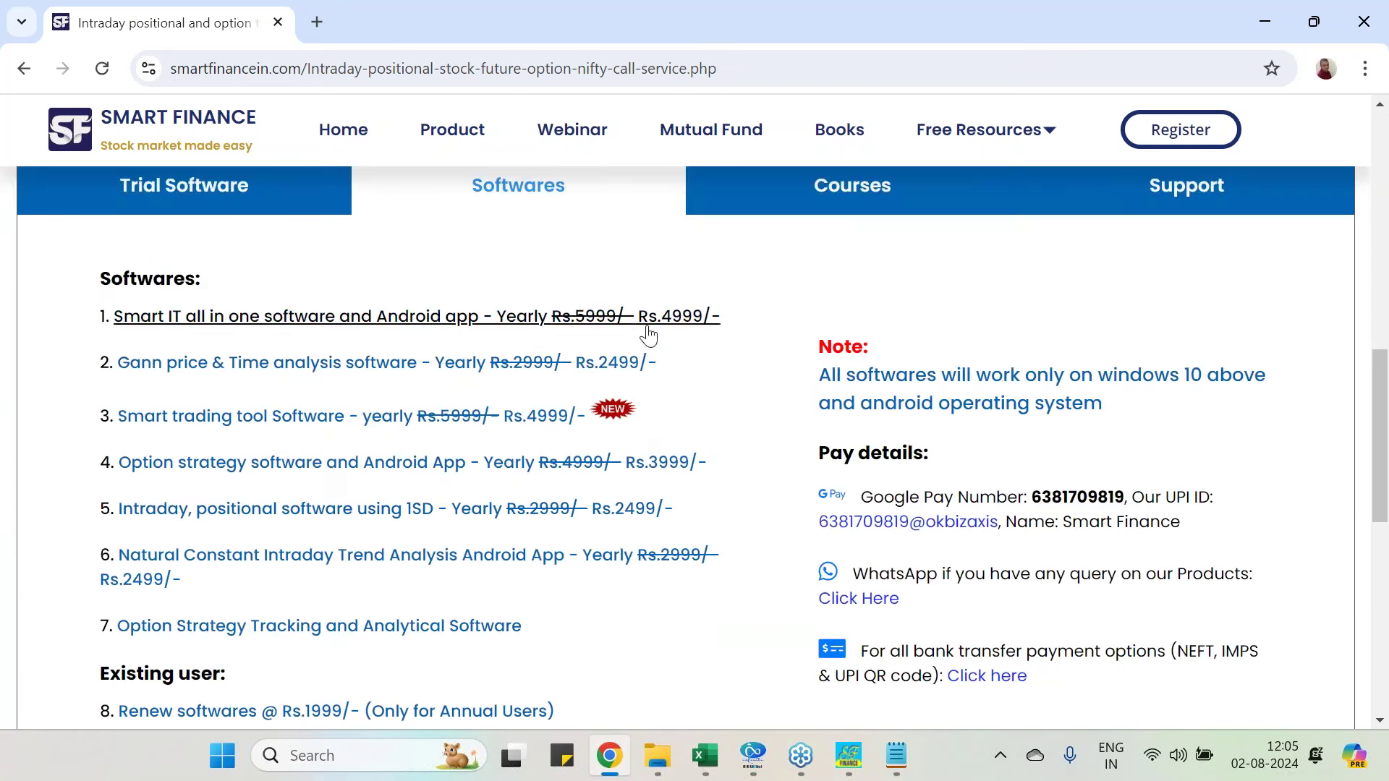
{"action": "scroll", "coordinate": [611, 593], "scroll_direction": "down", "scroll_amount": 2}
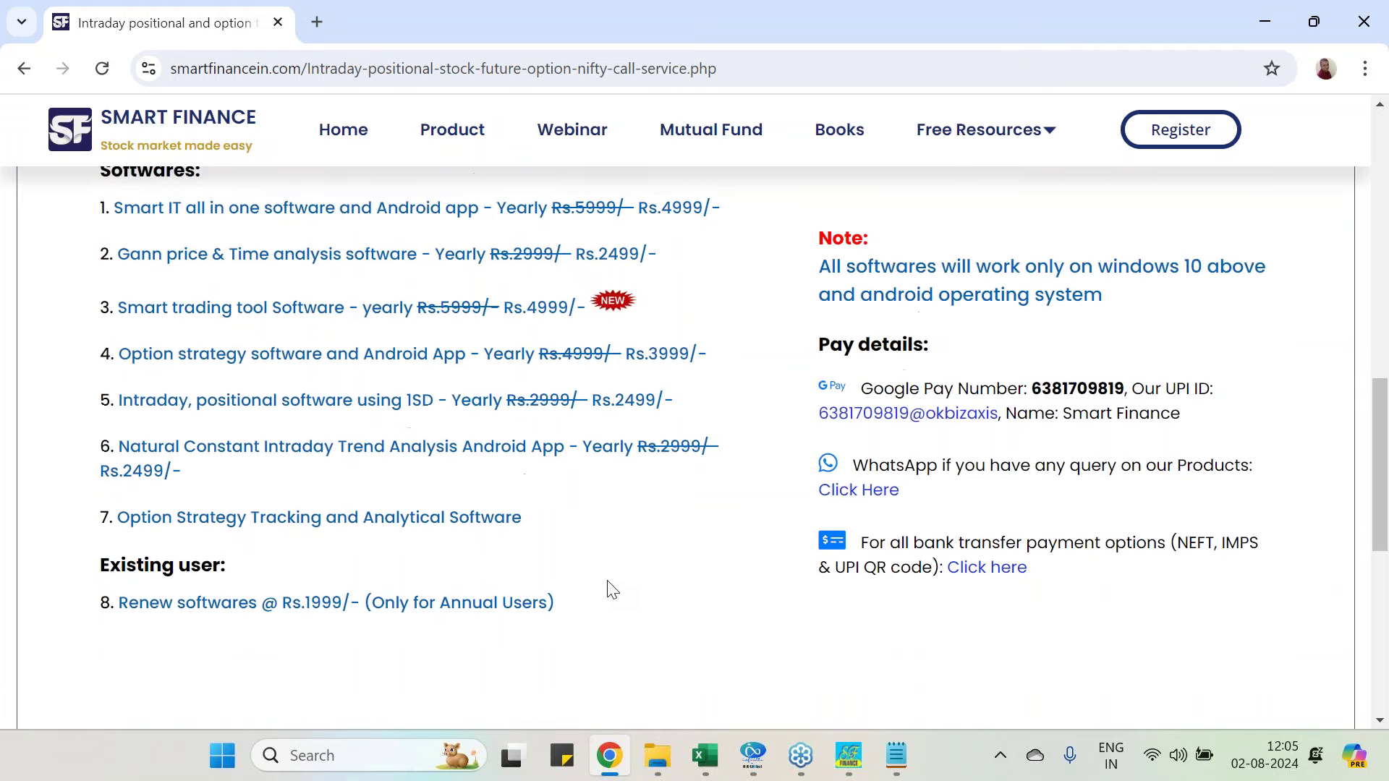
{"action": "scroll", "coordinate": [607, 589], "scroll_direction": "up", "scroll_amount": 3}
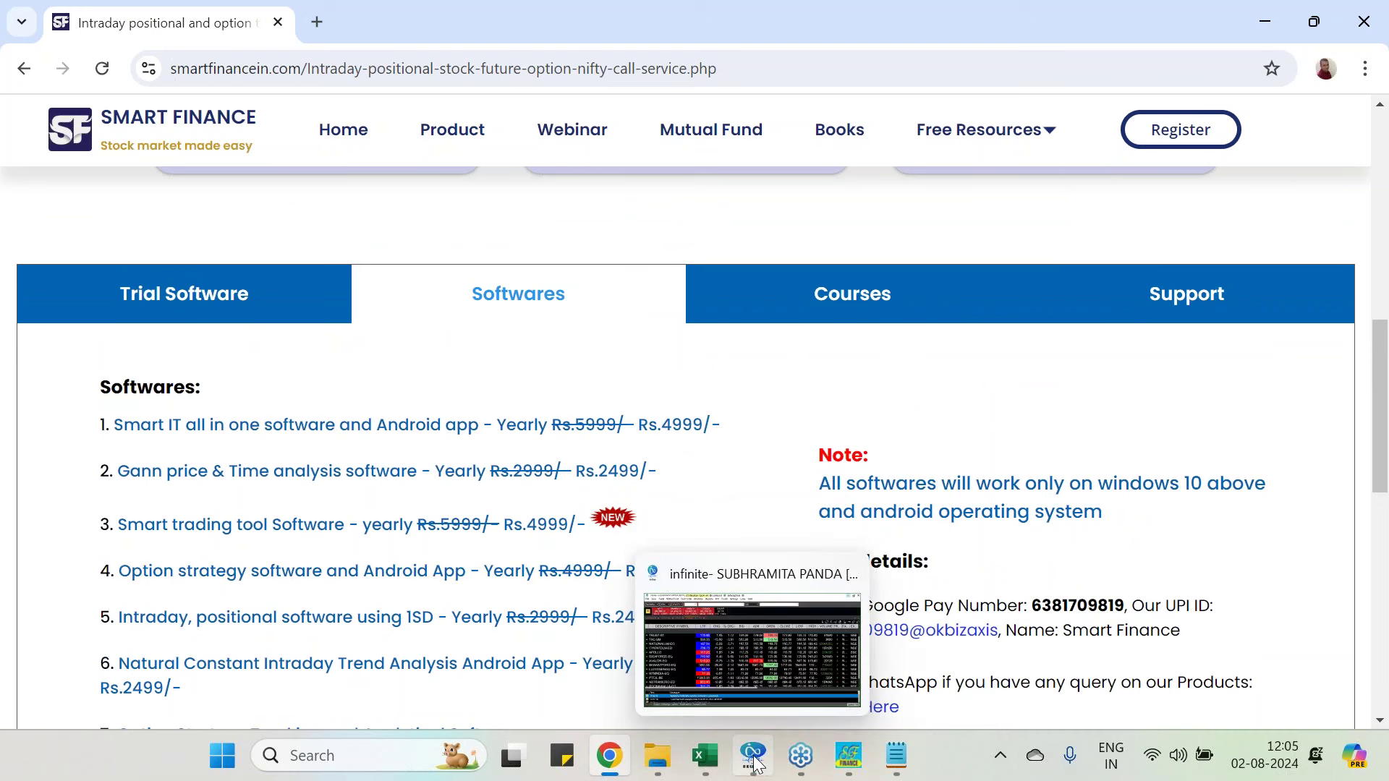
{"action": "left_click", "coordinate": [848, 755]}
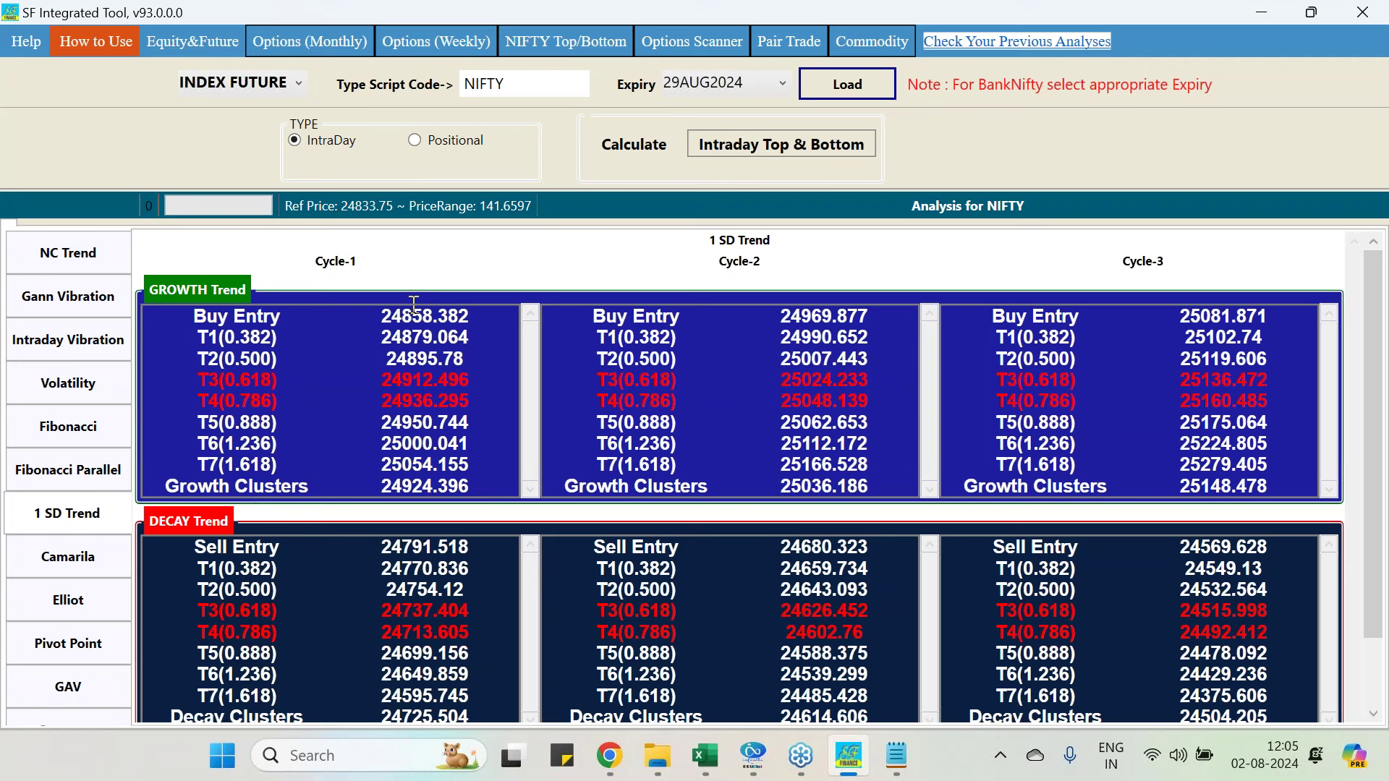
{"action": "left_click", "coordinate": [610, 755]}
- Show the course prices and the Offer-1/2/3 packages, including the ₹12,999 full package
{"action": "left_click", "coordinate": [821, 312]}
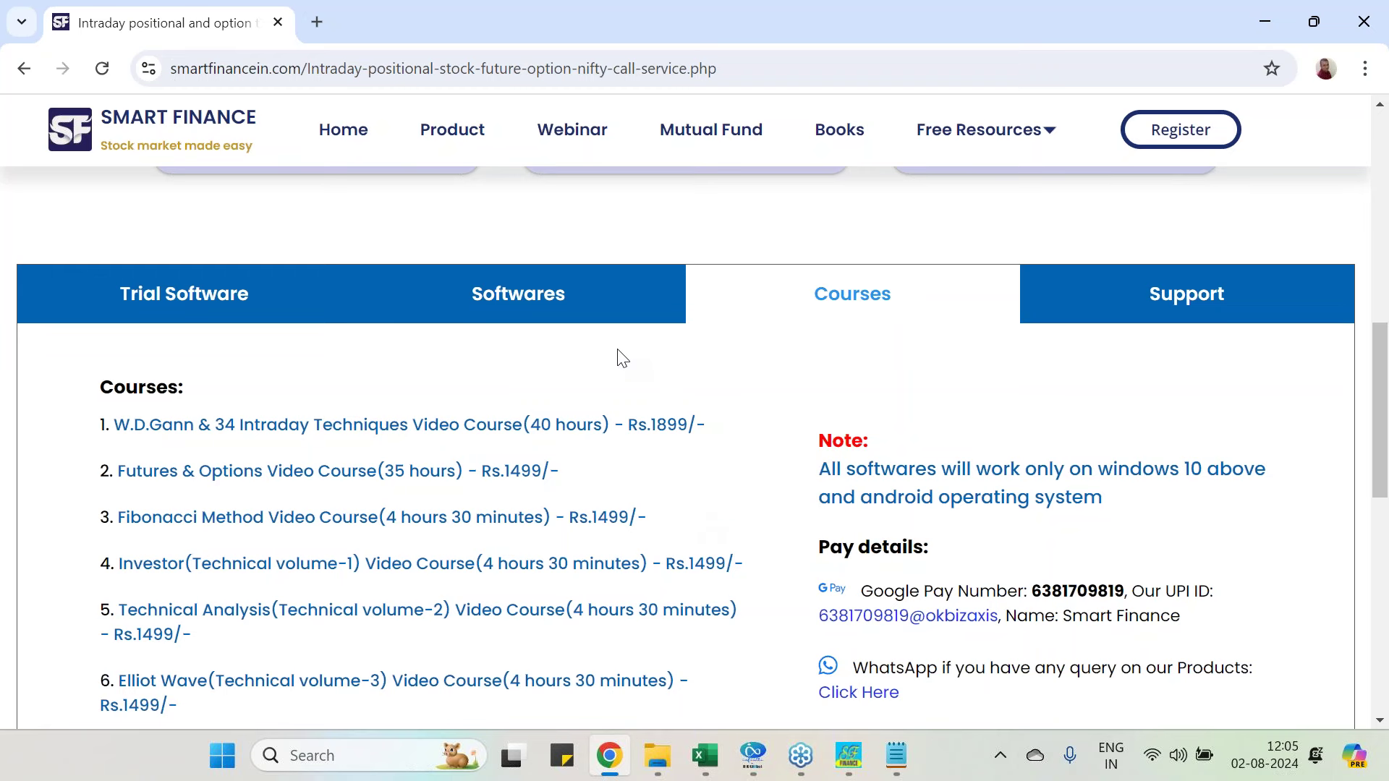
{"action": "scroll", "coordinate": [622, 528], "scroll_direction": "up", "scroll_amount": 4}
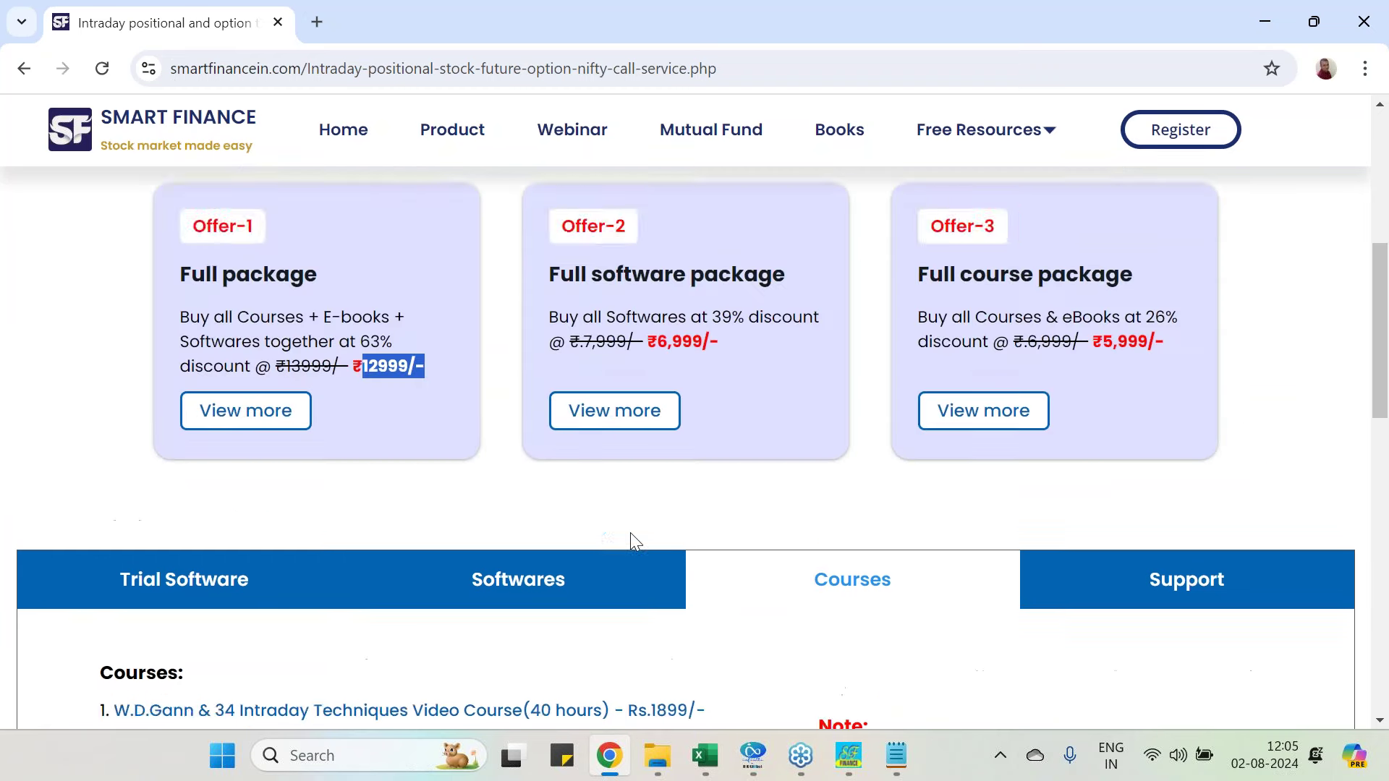
{"action": "left_click", "coordinate": [522, 534]}
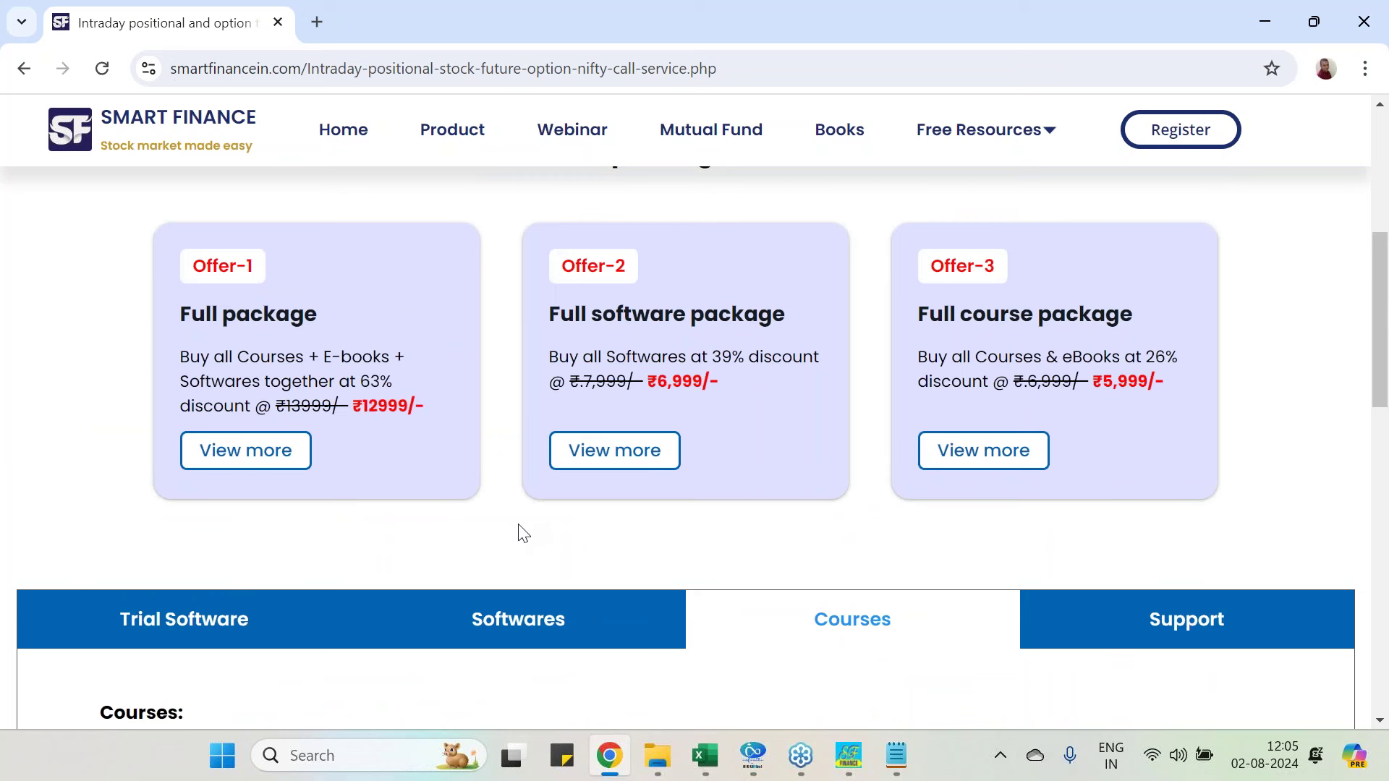